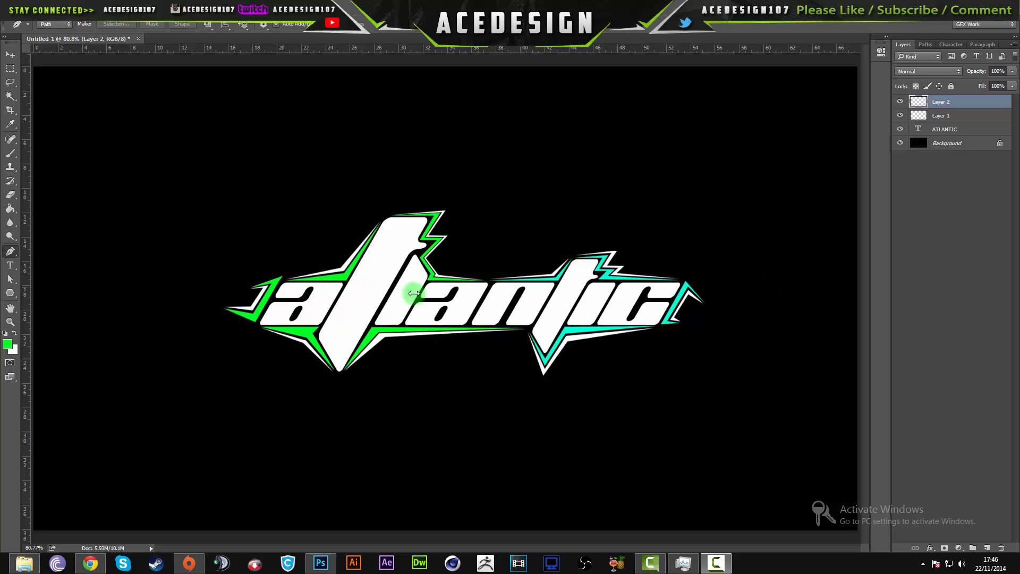
- Examine the finished atlantic logo and its green and teal accent lines up close
{"action": "left_click", "coordinate": [11, 57]}
{"action": "left_click_drag", "start_coordinate": [406, 251], "coordinate": [498, 221]}
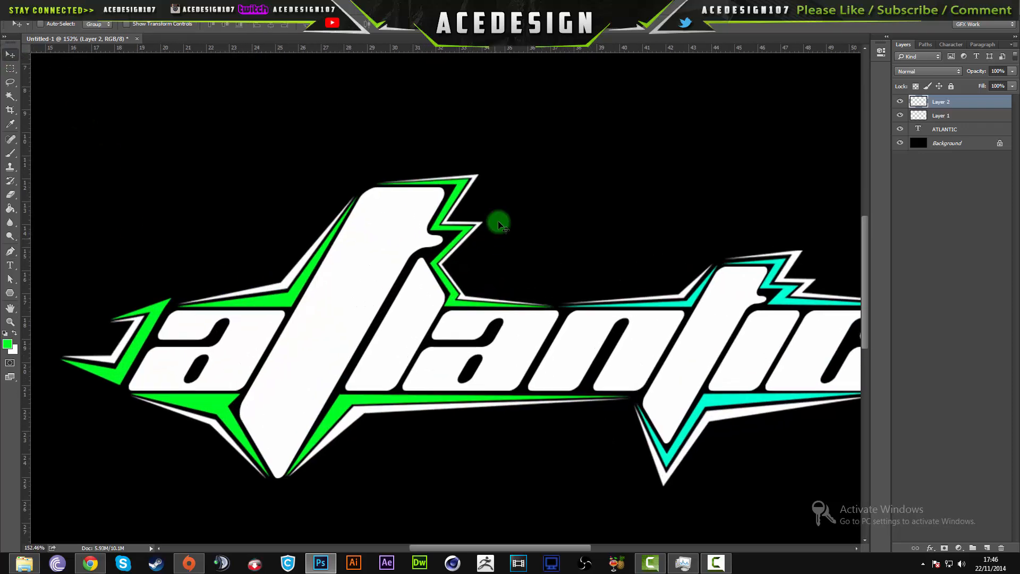
{"action": "left_click_drag", "start_coordinate": [717, 321], "coordinate": [504, 276]}
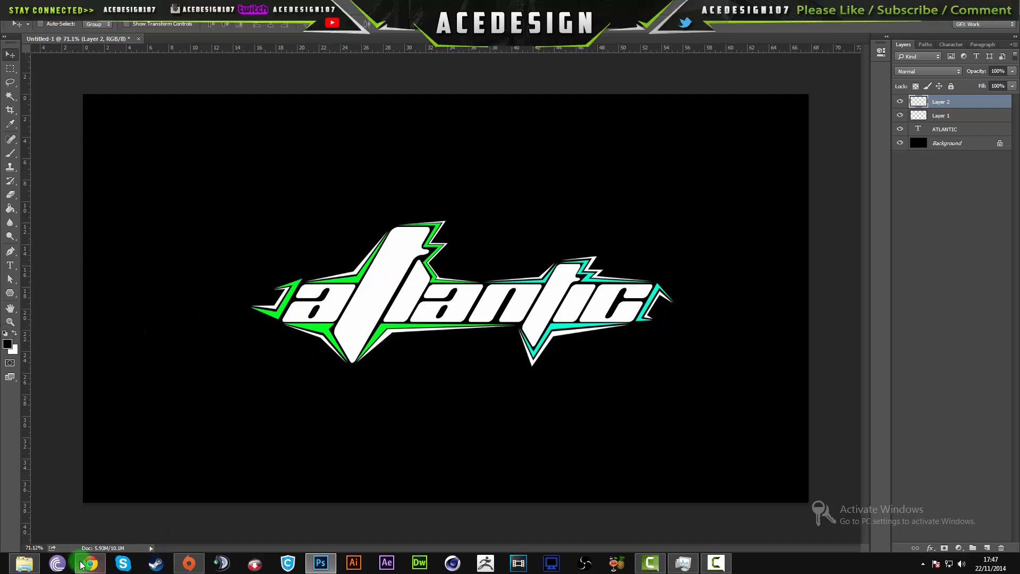
- Switch to the browser and view the accented interface lines video and the Planet Kosmos font page on dafont.com
{"action": "mouse_move", "coordinate": [84, 565]}
{"action": "left_click", "coordinate": [90, 528]}
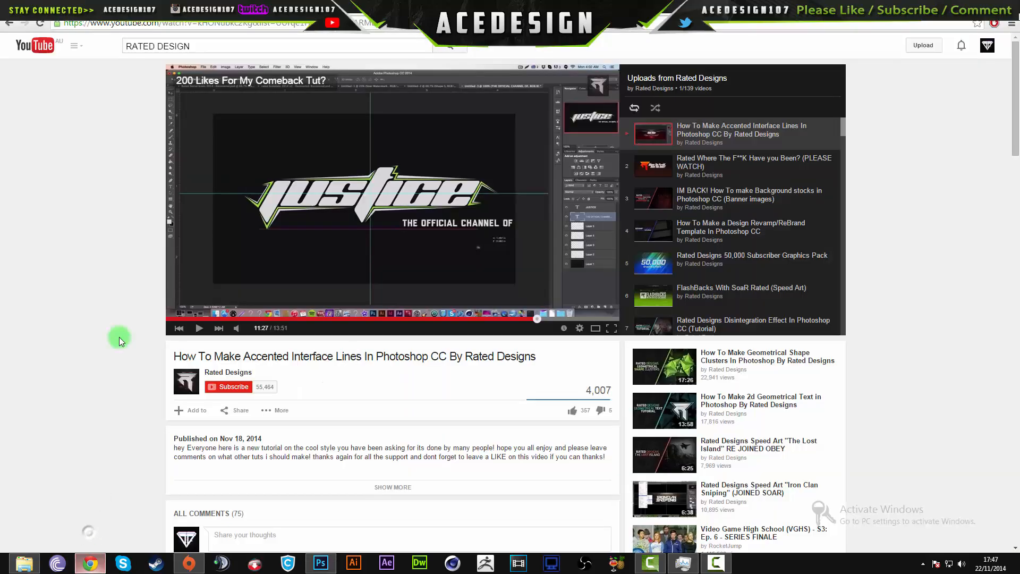
{"action": "left_click", "coordinate": [75, 6]}
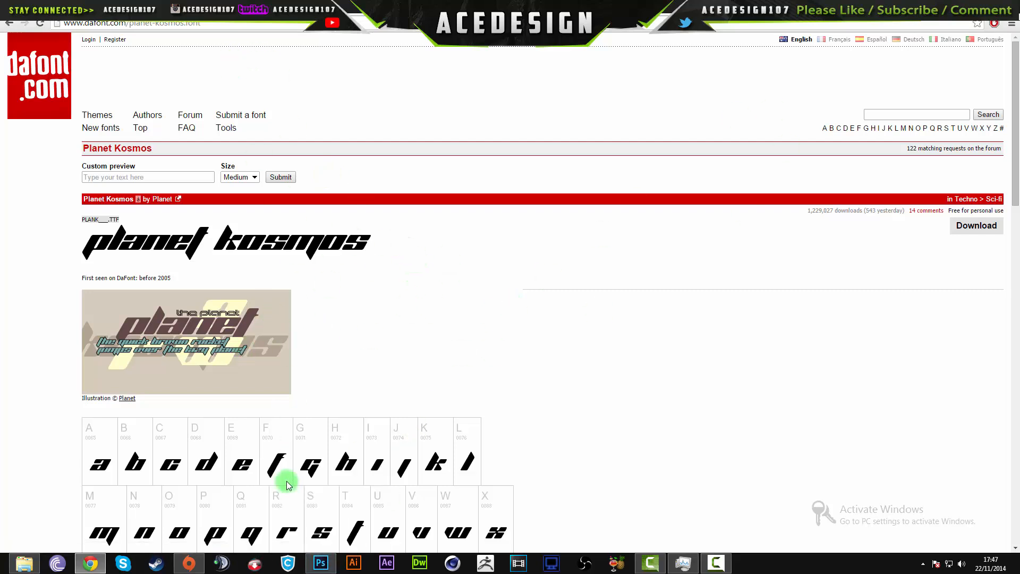
- Switch to Photoshop and create a 1920 × 1080 pixel document named Tutorial at 72 pixels/inch with a white background
{"action": "left_click", "coordinate": [320, 568]}
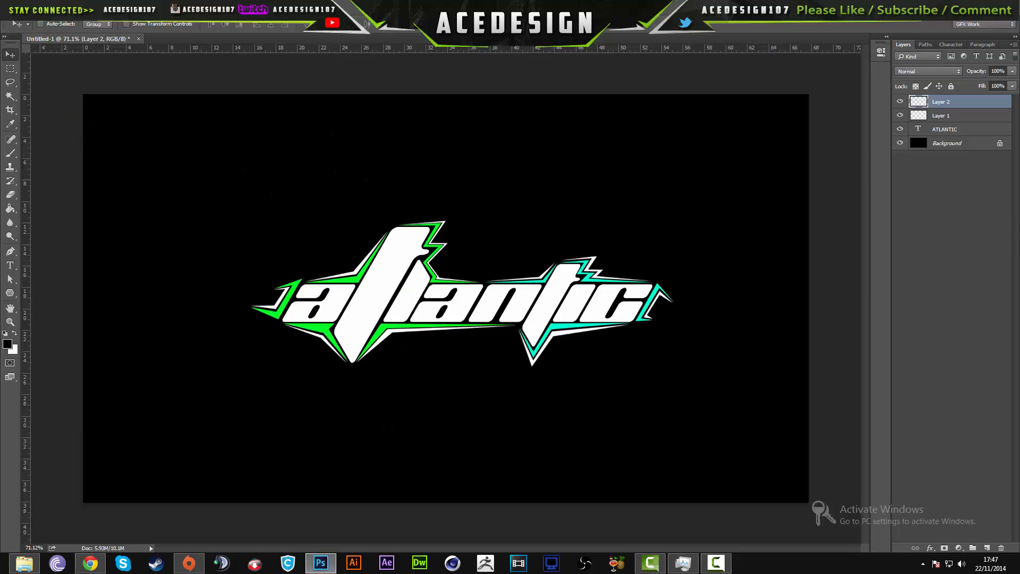
{"action": "left_click", "coordinate": [27, 8]}
{"action": "left_click", "coordinate": [38, 20]}
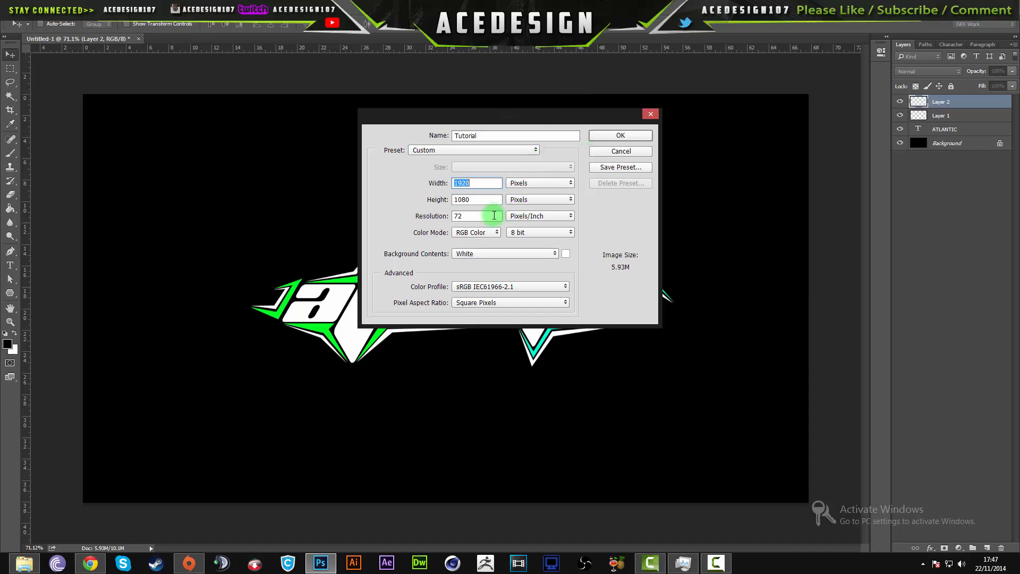
{"action": "left_click", "coordinate": [621, 136]}
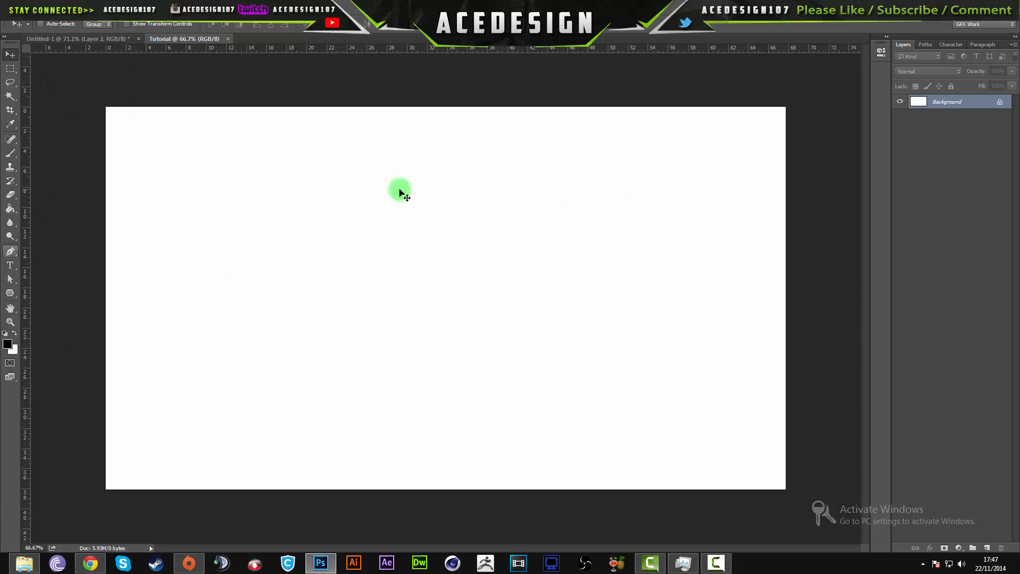
- Compare the finished logo document with the Tutorial document, and fill the Tutorial document's background with black
{"action": "left_click", "coordinate": [75, 38]}
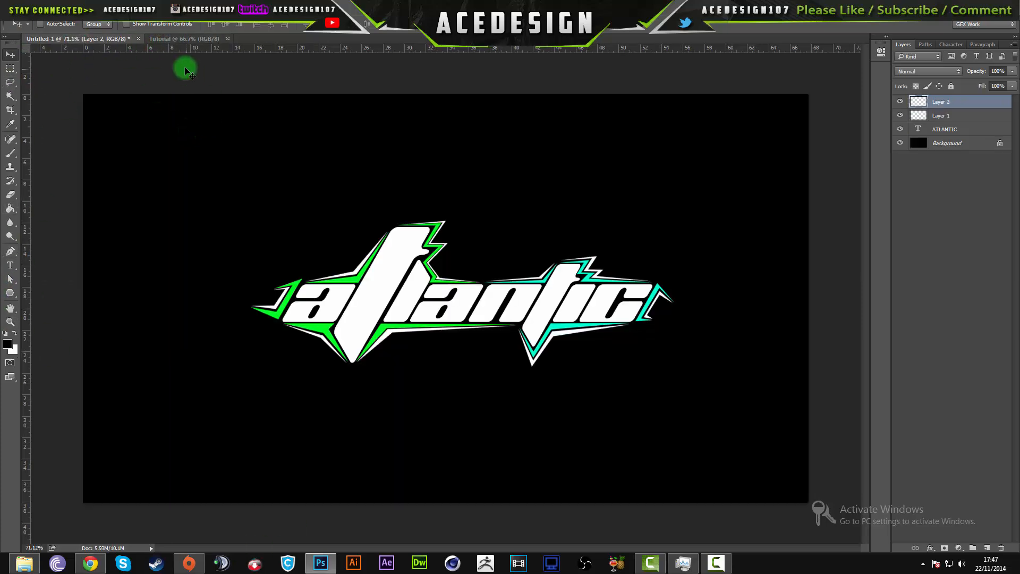
{"action": "left_click", "coordinate": [185, 38]}
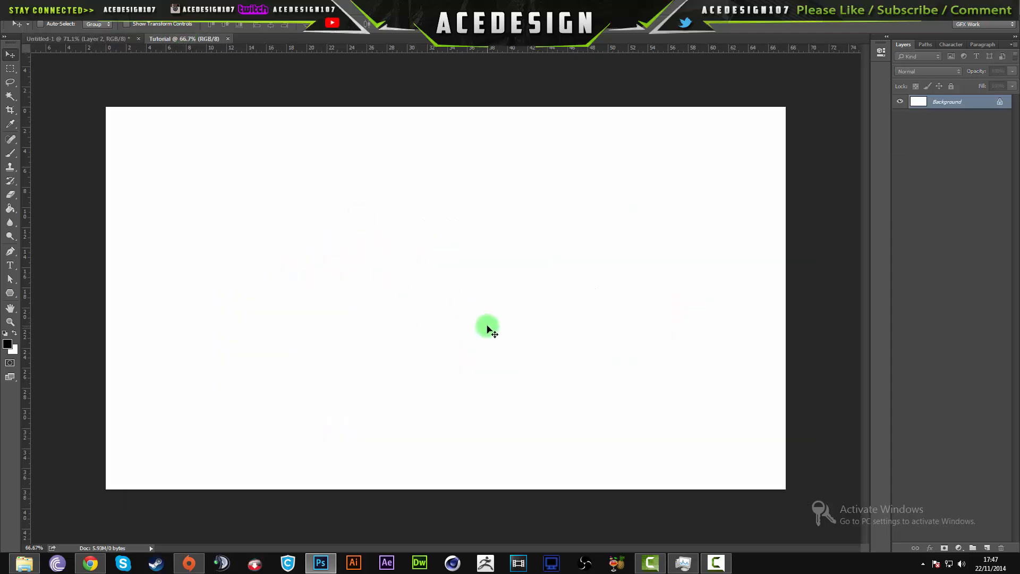
{"action": "key", "text": "alt+BackSpace"}
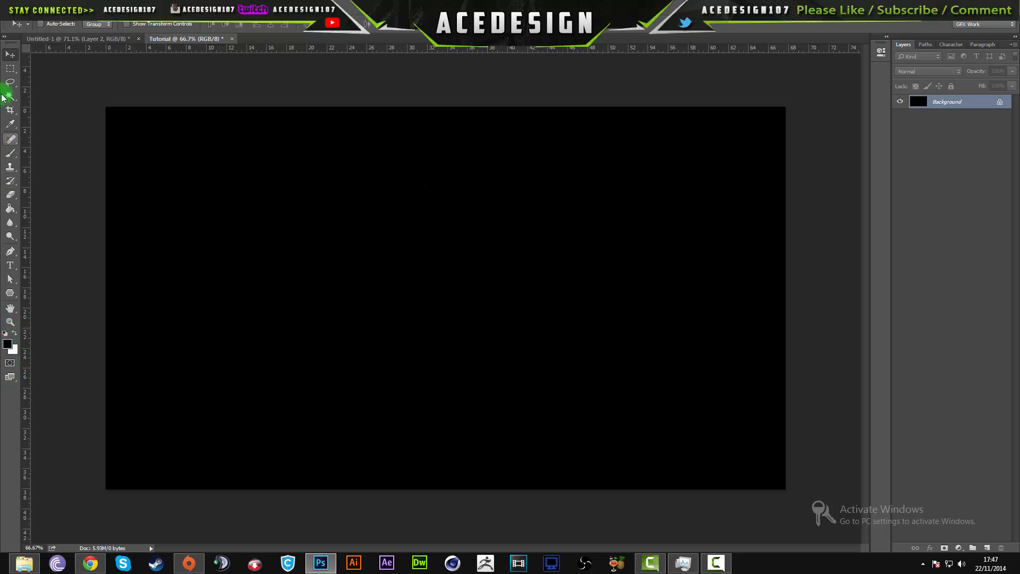
- Set up the Horizontal Type Tool with the Planet Kosmos Regular font and the white text colour ffffff
{"action": "left_click", "coordinate": [8, 271]}
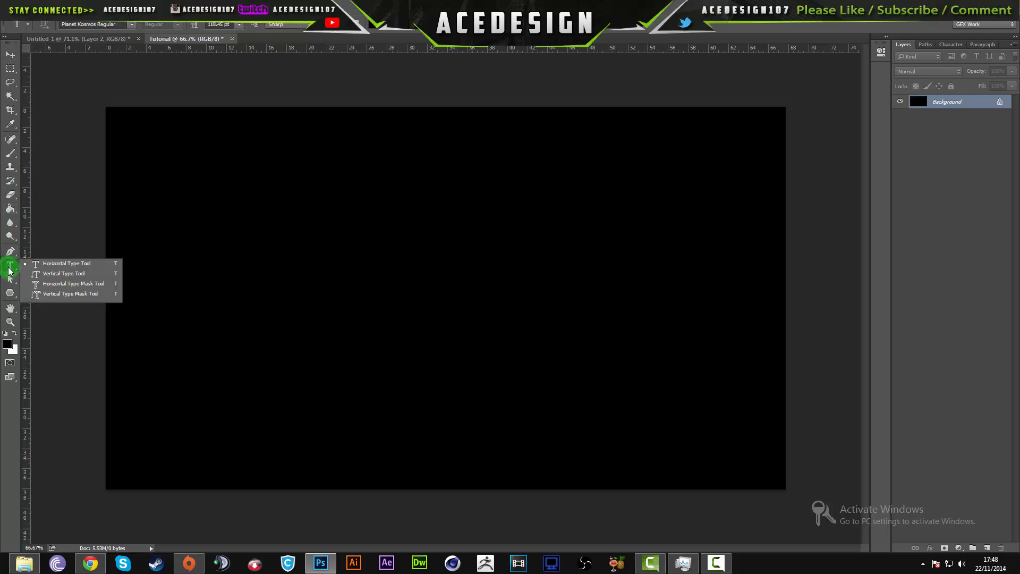
{"action": "left_click", "coordinate": [27, 265]}
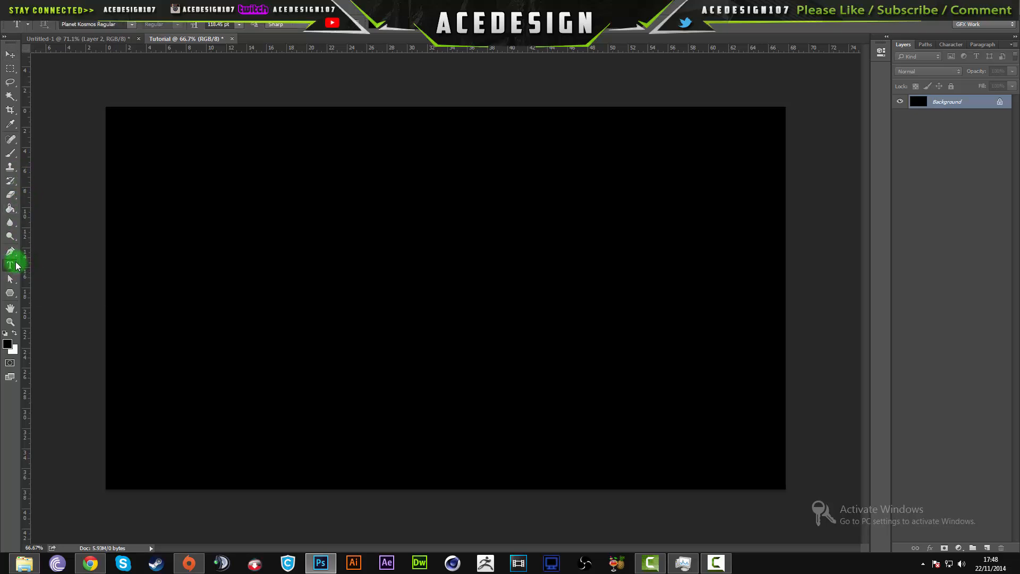
{"action": "left_click", "coordinate": [124, 25]}
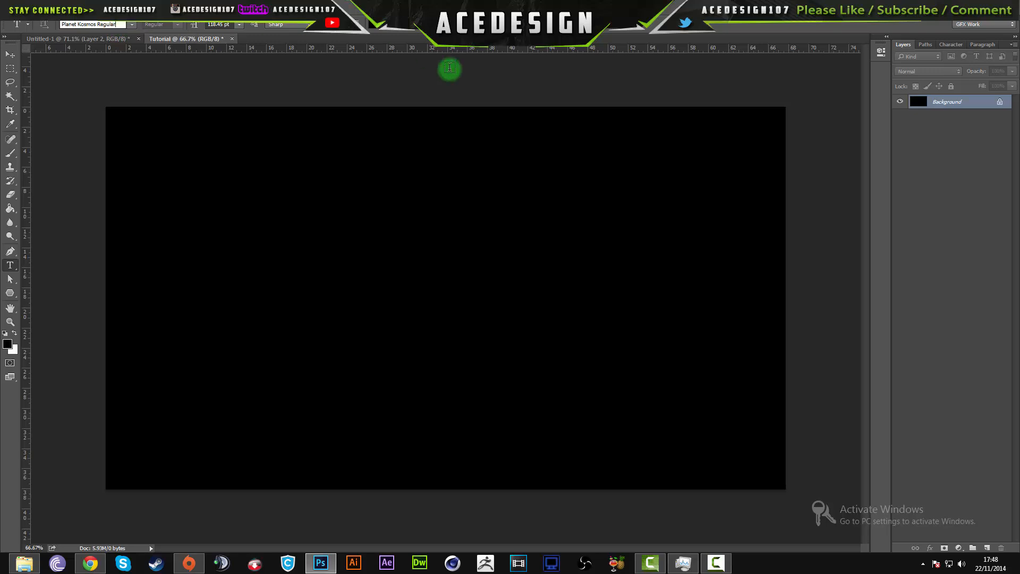
{"action": "left_click", "coordinate": [376, 30]}
{"action": "type", "text": "ffffff"}
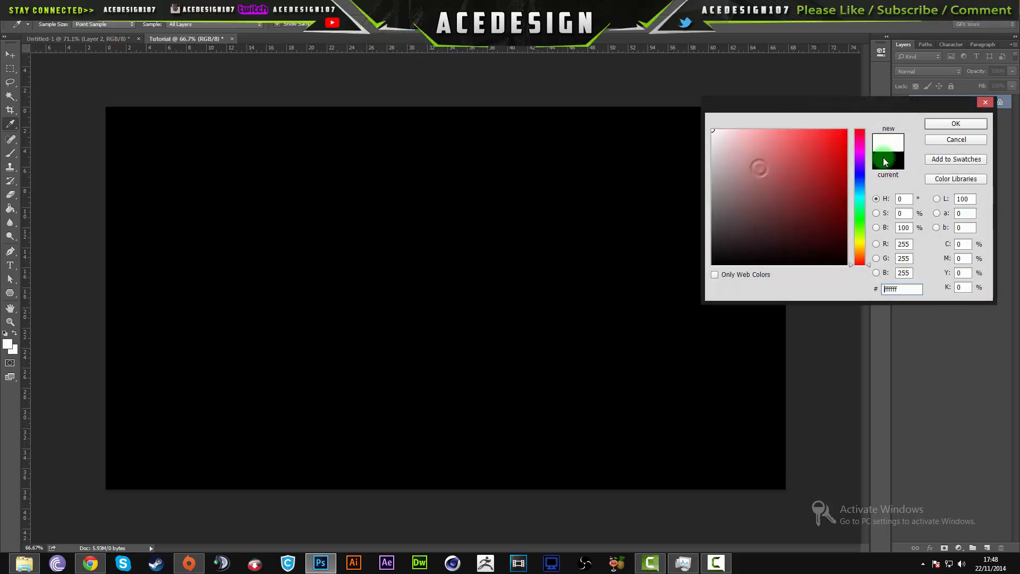
{"action": "left_click", "coordinate": [942, 124]}
{"action": "left_click", "coordinate": [375, 319]}
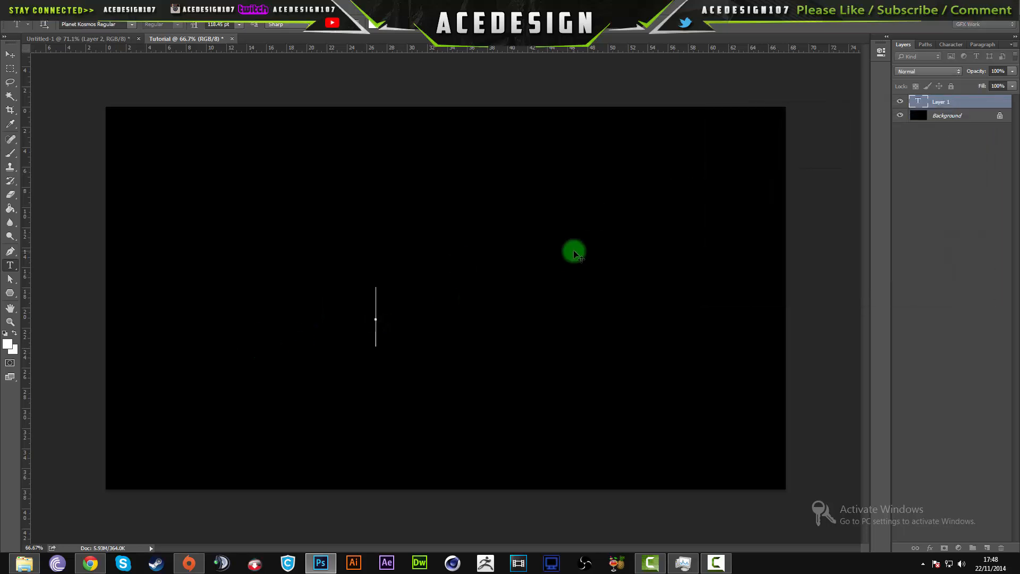
{"action": "left_click", "coordinate": [69, 38]}
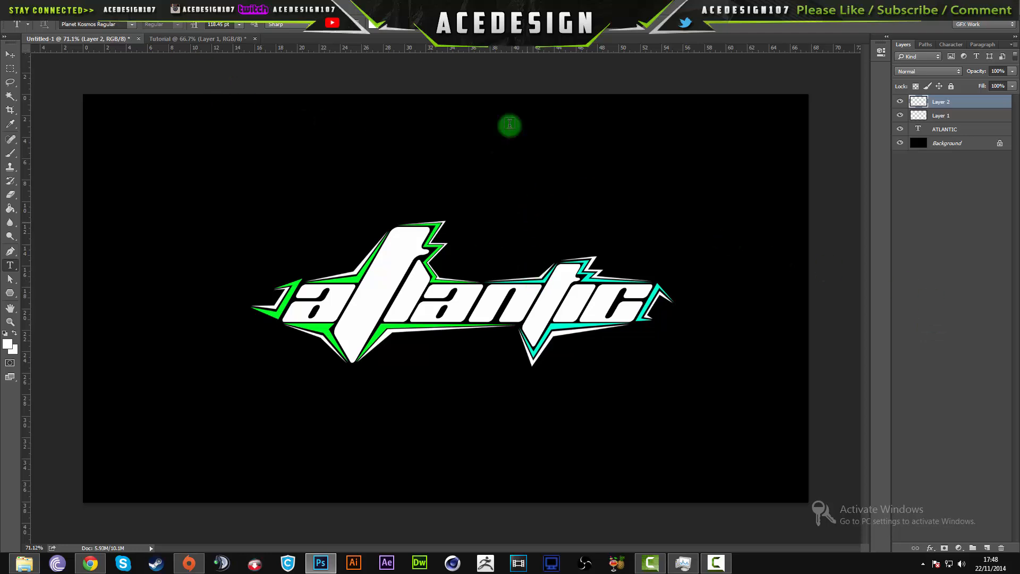
{"action": "left_click", "coordinate": [199, 39]}
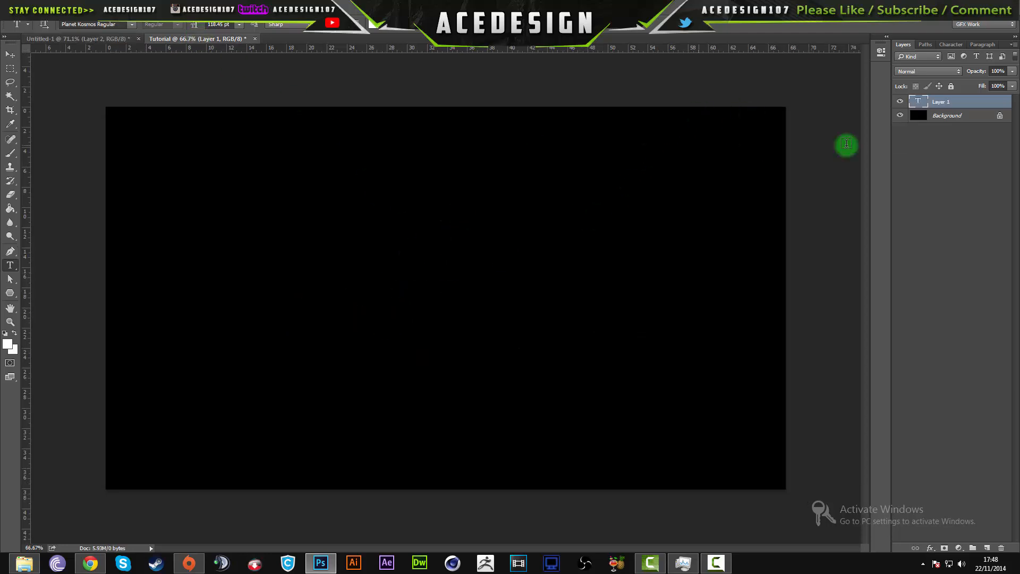
{"action": "key", "text": "Delete"}
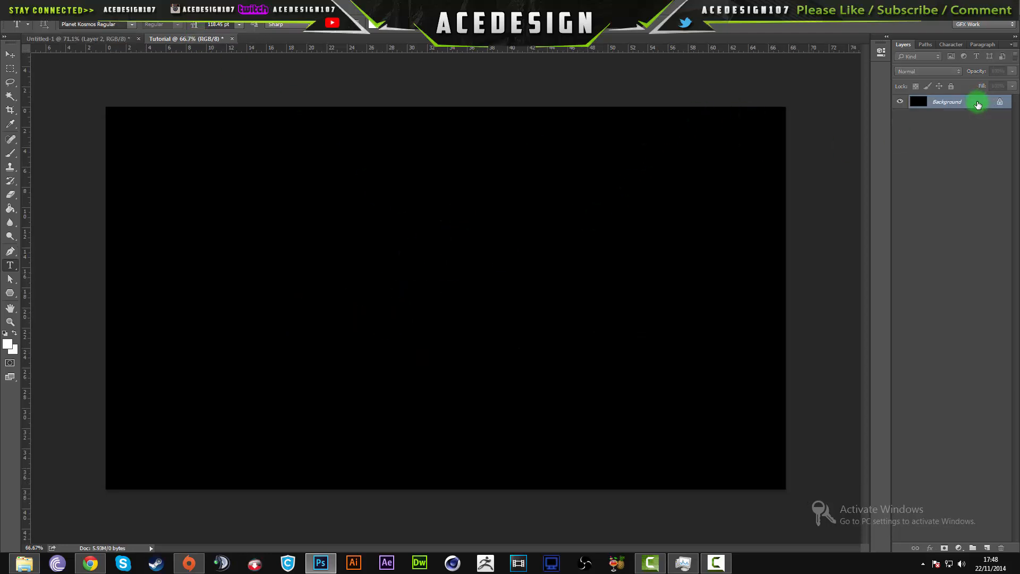
- Add the text "atlantic" on the black canvas as a new text layer
{"action": "left_click", "coordinate": [331, 283]}
{"action": "type", "text": "af"}
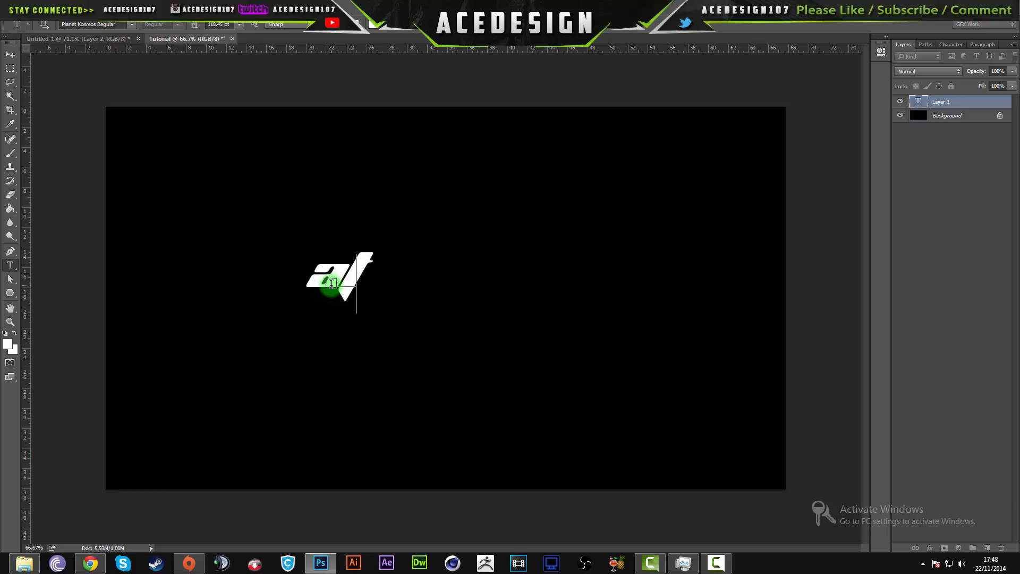
{"action": "type", "text": "lanti"}
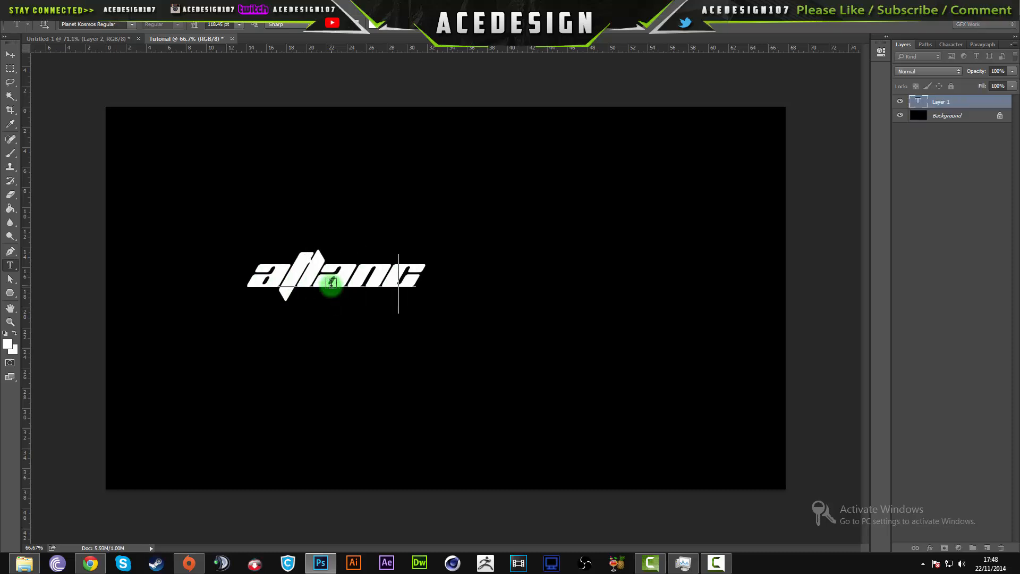
{"action": "type", "text": "c"}
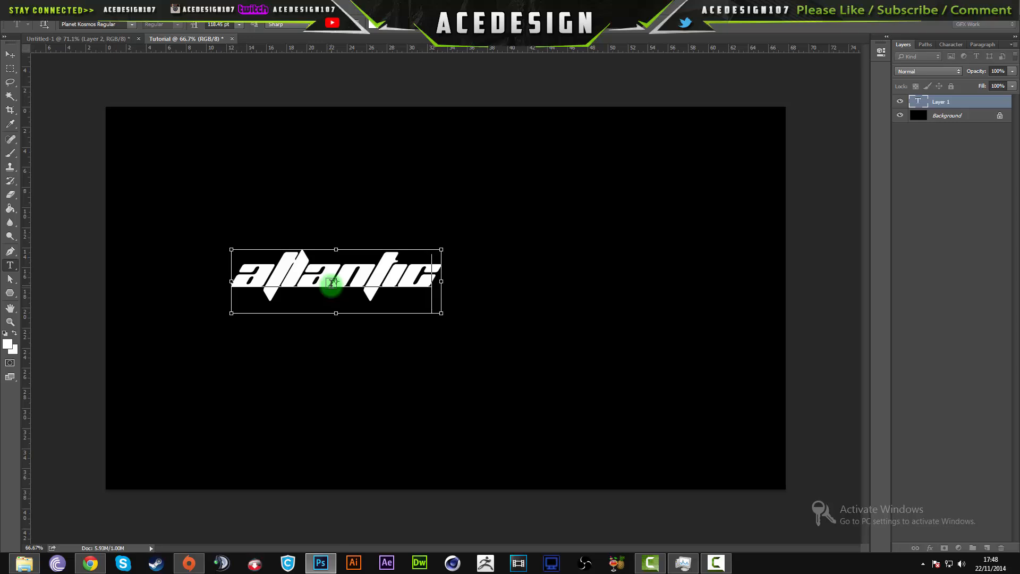
{"action": "key", "text": "ctrl+Return"}
- Scale the atlantic text up proportionally to about 267 pt and centre it horizontally on the canvas
{"action": "scroll", "coordinate": [338, 284], "scroll_direction": "up", "scroll_amount": 5}
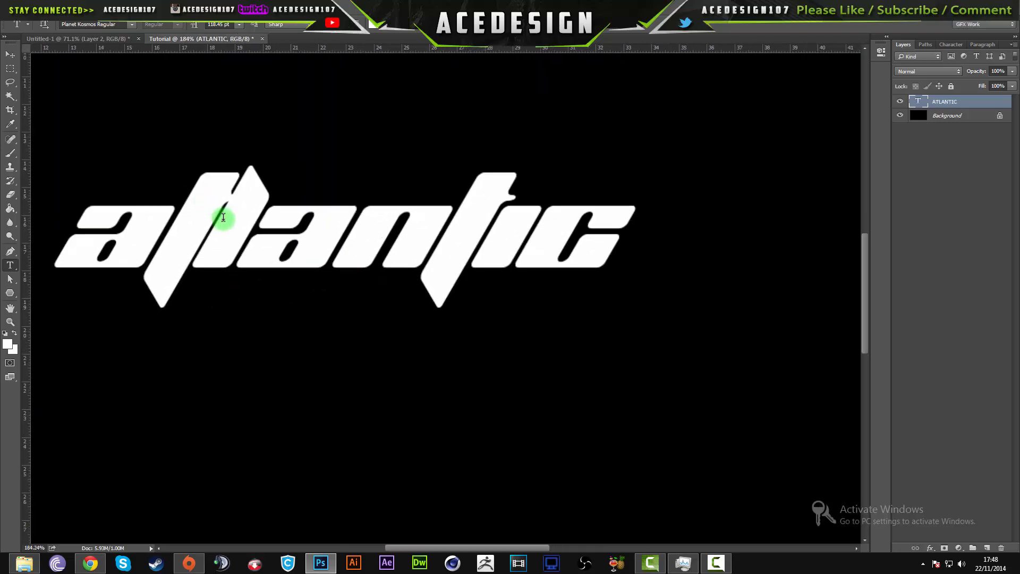
{"action": "key", "text": "ctrl+t"}
{"action": "left_click_drag", "start_coordinate": [634, 341], "coordinate": [836, 402]}
{"action": "key", "text": "Return"}
{"action": "scroll", "coordinate": [478, 329], "scroll_direction": "down", "scroll_amount": 5}
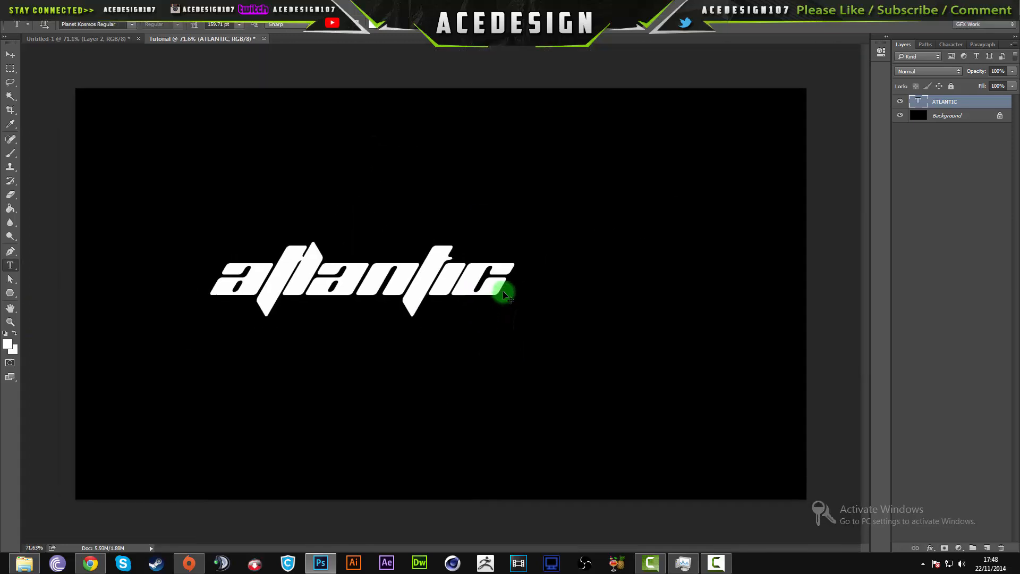
{"action": "key", "text": "ctrl+t"}
{"action": "left_click_drag", "start_coordinate": [513, 332], "coordinate": [737, 433]}
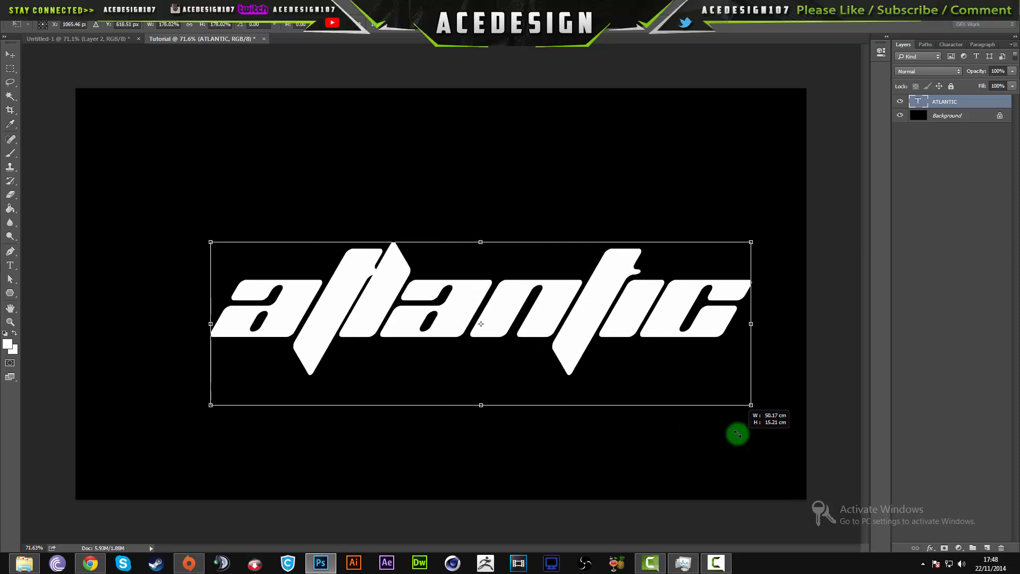
{"action": "left_click_drag", "start_coordinate": [614, 346], "coordinate": [579, 346]}
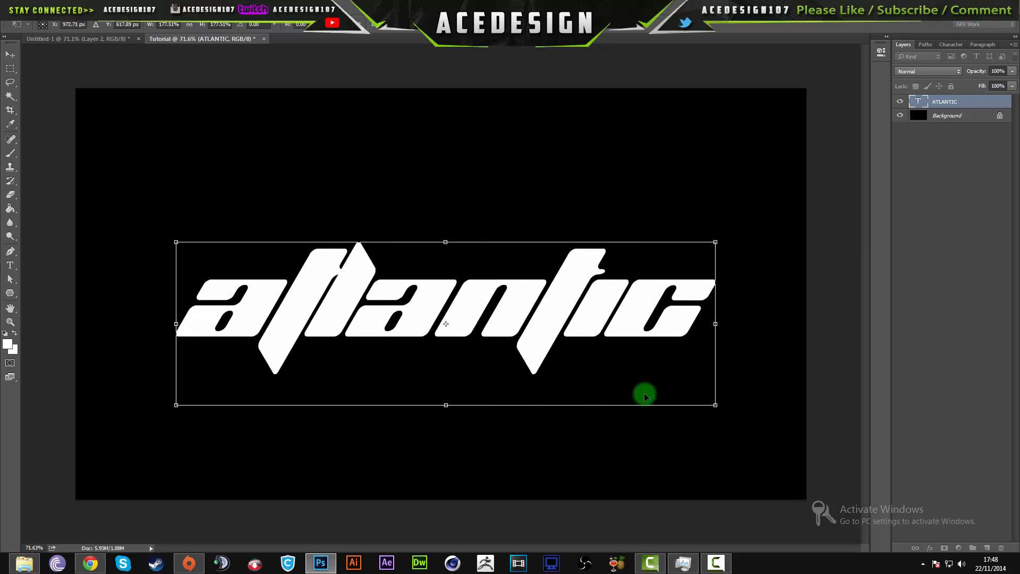
{"action": "left_click_drag", "start_coordinate": [715, 404], "coordinate": [688, 380]}
{"action": "left_click_drag", "start_coordinate": [616, 316], "coordinate": [628, 316]}
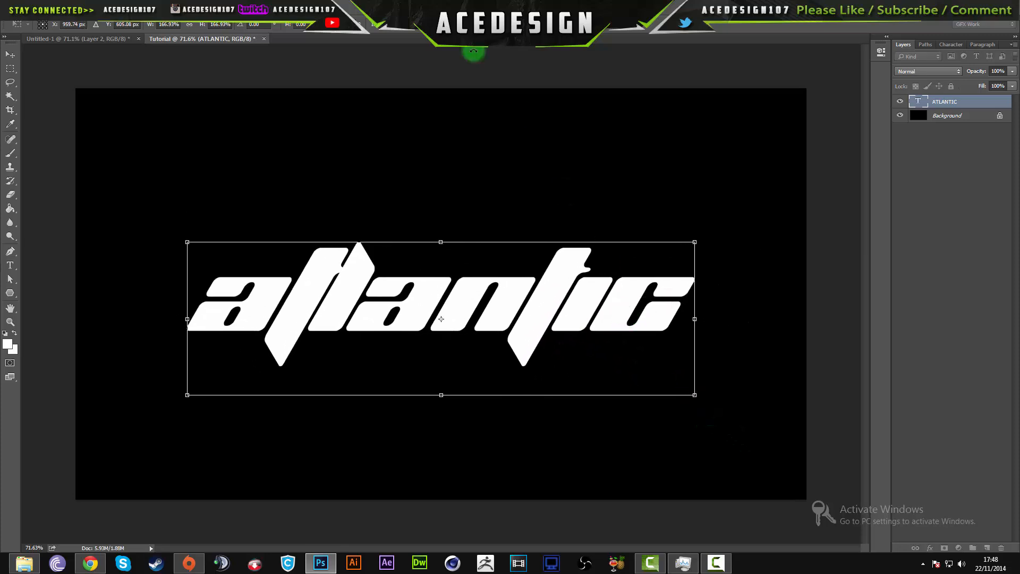
{"action": "key", "text": "Return"}
- Enlarge only the first letter t of the atlantic text to a font size of about 428 pt
{"action": "key", "text": "t"}
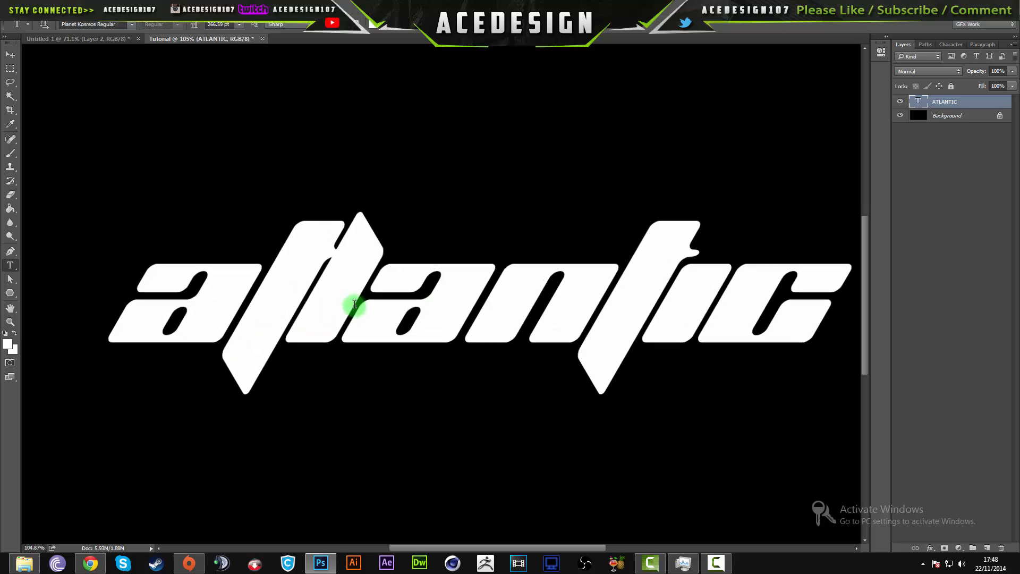
{"action": "scroll", "coordinate": [353, 303], "scroll_direction": "up", "scroll_amount": 3}
{"action": "scroll", "coordinate": [353, 275], "scroll_direction": "down", "scroll_amount": 3}
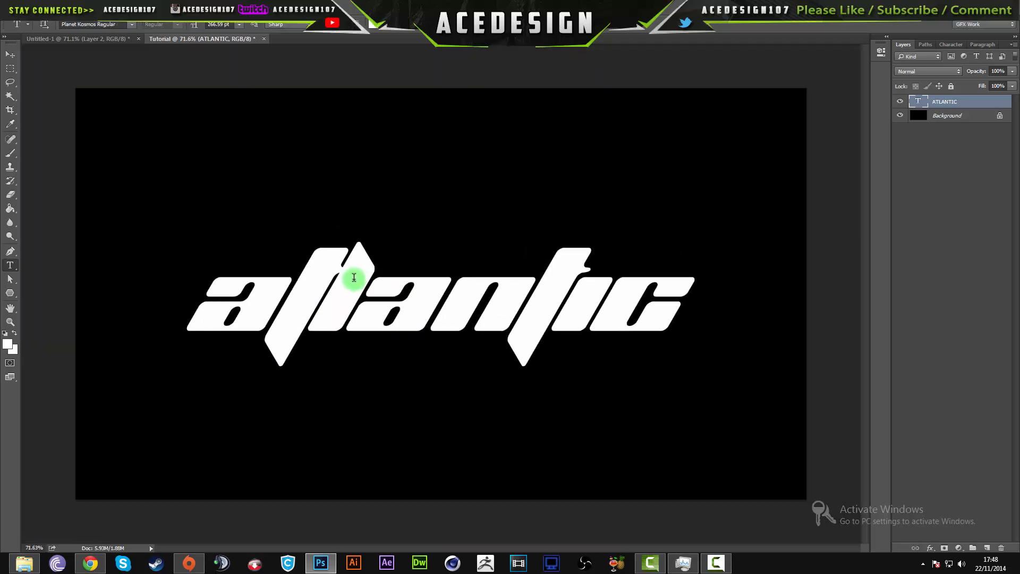
{"action": "left_click", "coordinate": [326, 291]}
{"action": "left_click_drag", "start_coordinate": [330, 284], "coordinate": [316, 304]}
{"action": "left_click", "coordinate": [290, 299]}
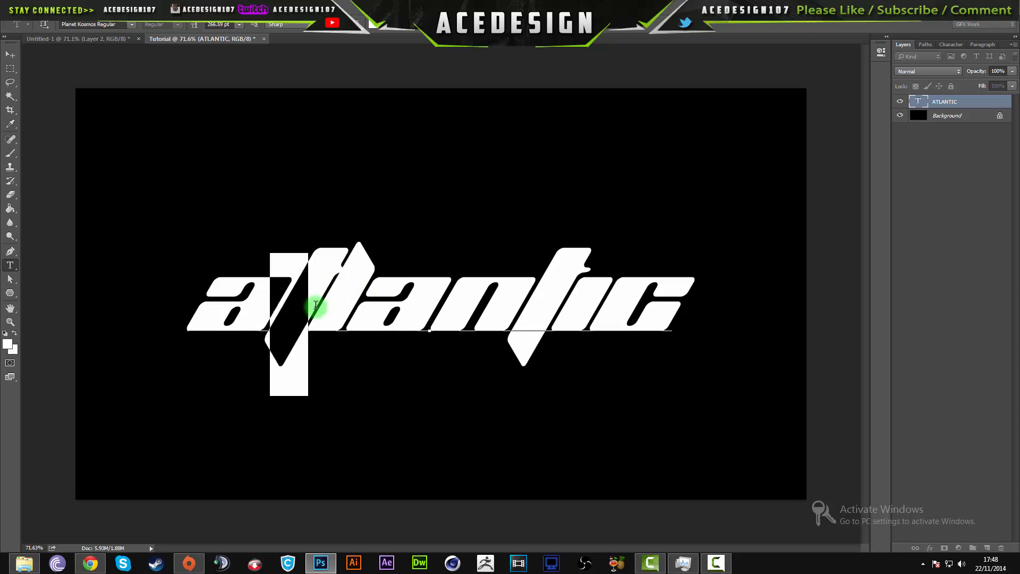
{"action": "left_click", "coordinate": [954, 46]}
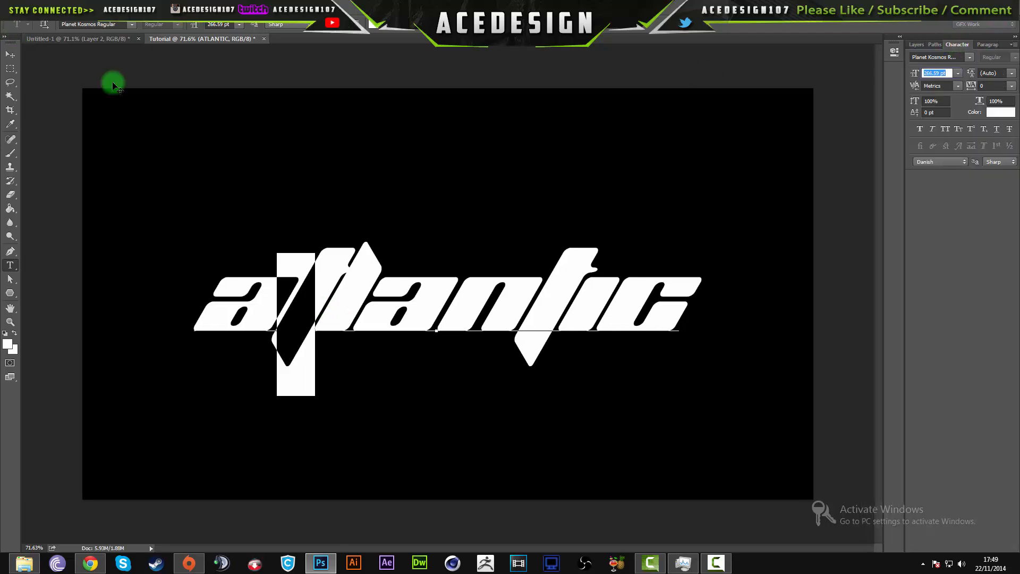
{"action": "mouse_move", "coordinate": [195, 26]}
{"action": "left_mouse_down"}
{"action": "mouse_move", "coordinate": [278, 39]}
{"action": "mouse_move", "coordinate": [187, 27]}
{"action": "mouse_move", "coordinate": [181, 42]}
{"action": "mouse_move", "coordinate": [189, 32]}
{"action": "mouse_move", "coordinate": [179, 29]}
{"action": "mouse_move", "coordinate": [198, 26]}
{"action": "left_mouse_up"}
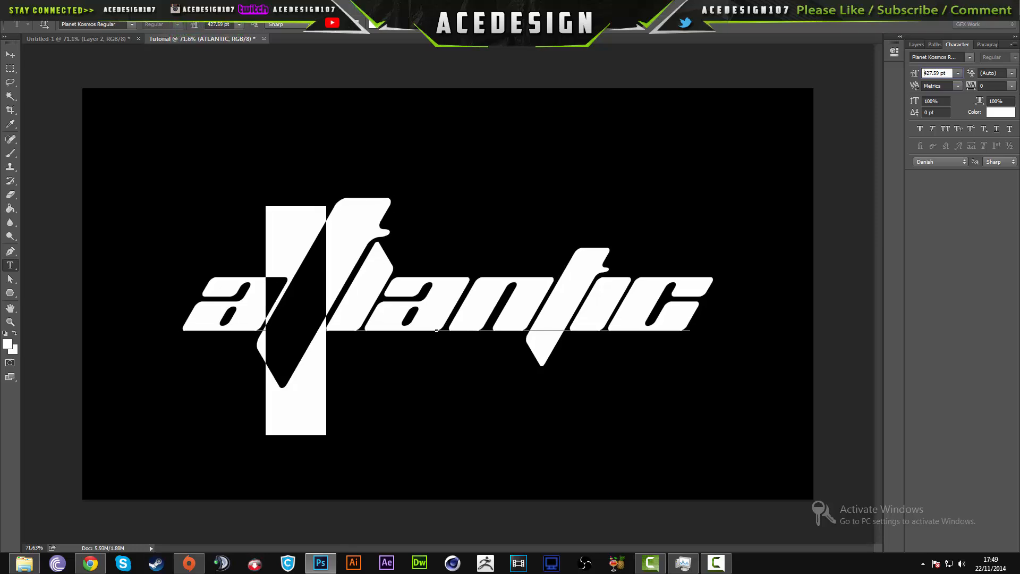
{"action": "left_click", "coordinate": [446, 25]}
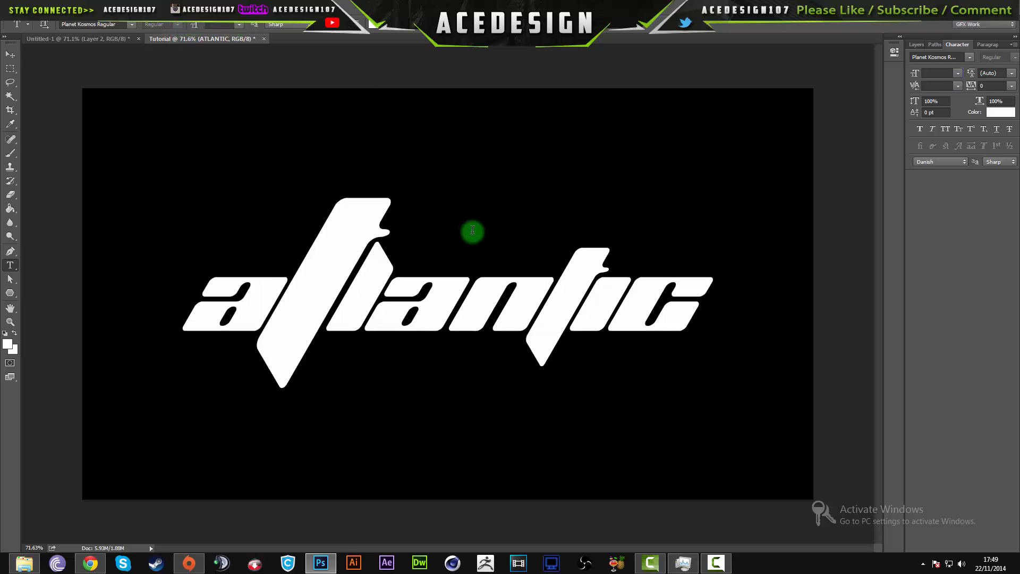
{"action": "left_click", "coordinate": [915, 45]}
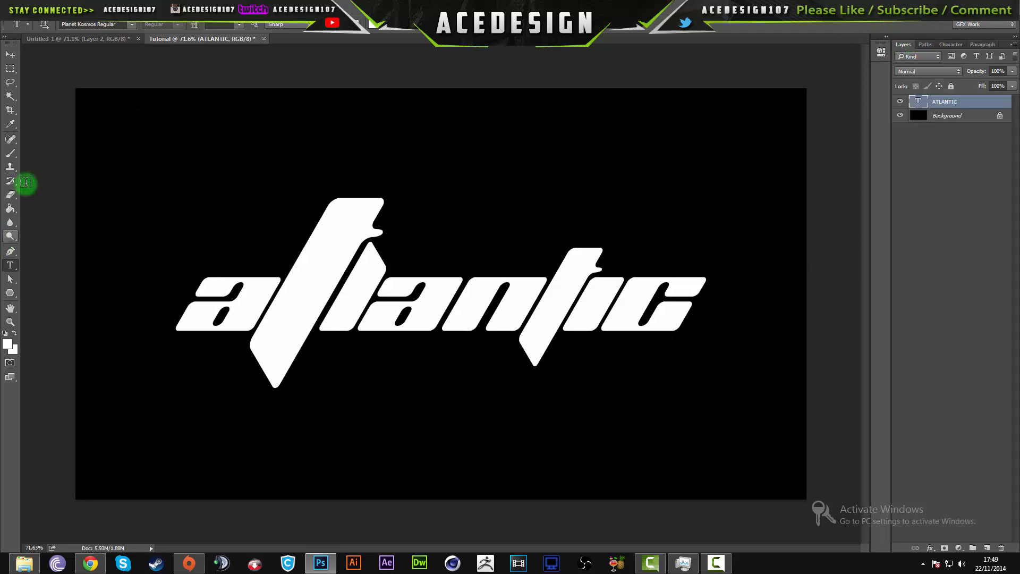
- Return to the Untitled-1 document and inspect the accent lines around the logo's large first t
{"action": "left_click", "coordinate": [86, 39]}
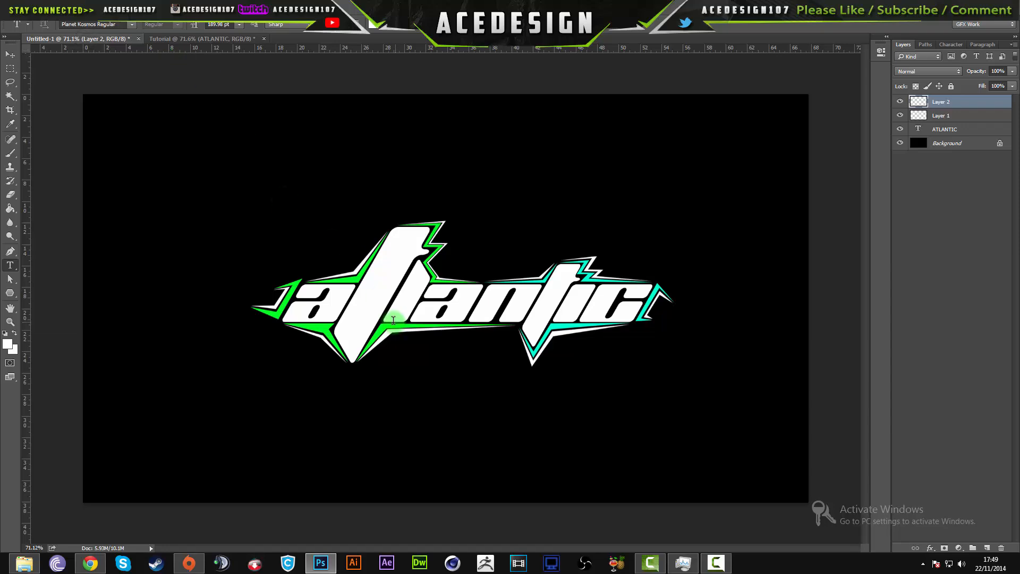
{"action": "scroll", "coordinate": [369, 307], "scroll_direction": "up", "scroll_amount": 5}
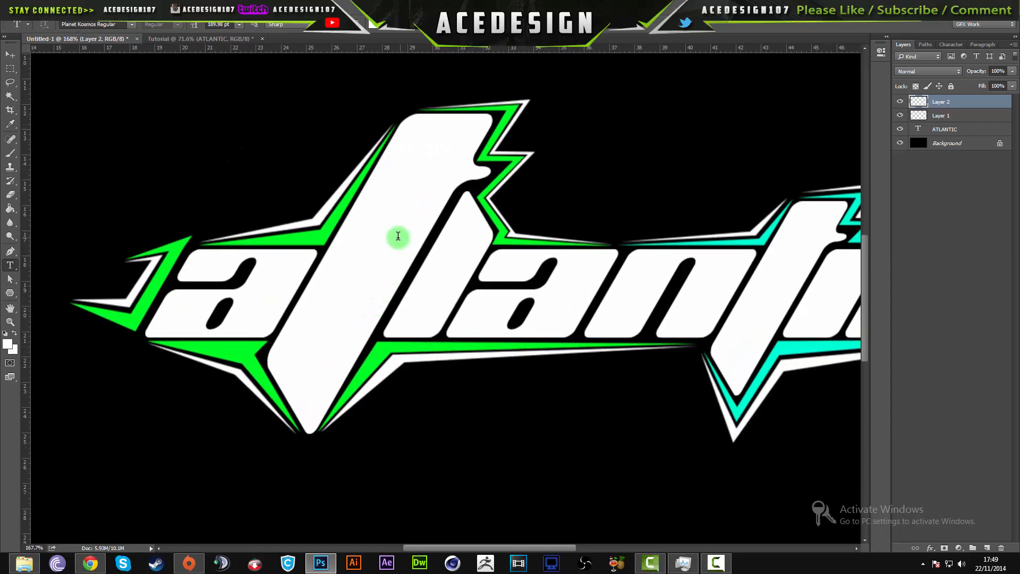
- Switch to the Tutorial document, restore the default black and white colours, and add a new layer above the atlantic text
{"action": "scroll", "coordinate": [399, 234], "scroll_direction": "down", "scroll_amount": 2}
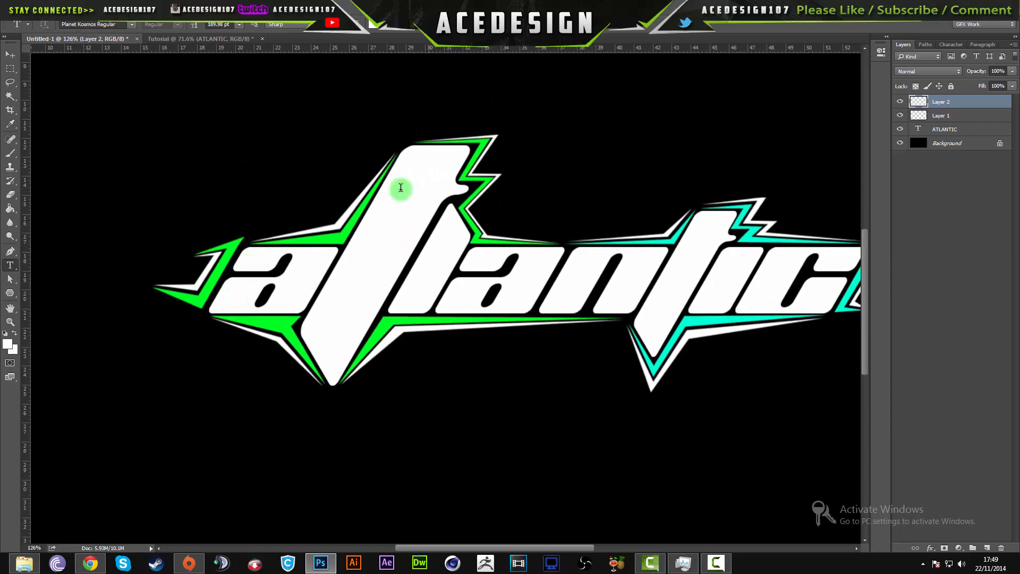
{"action": "key", "text": "ctrl+0"}
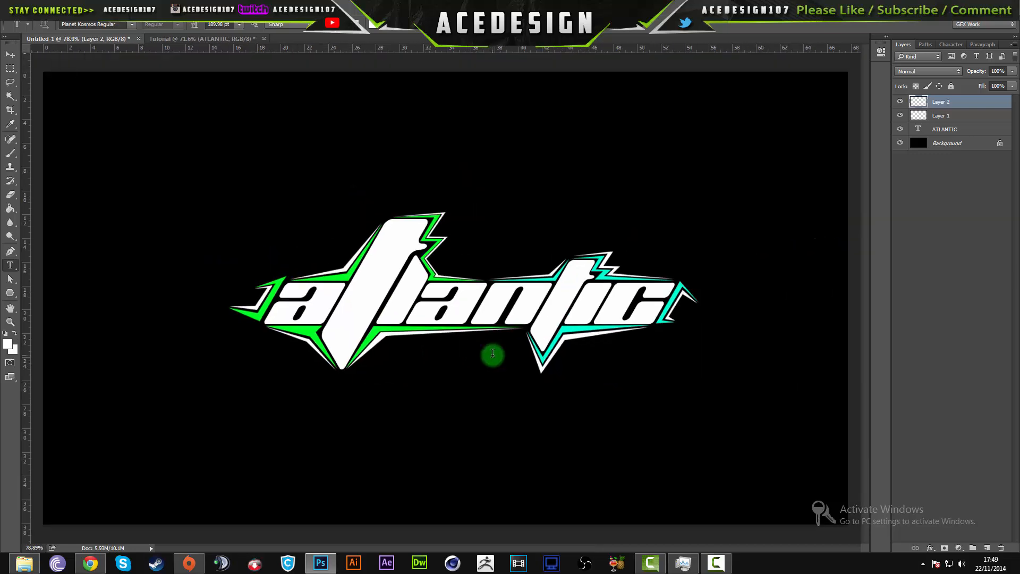
{"action": "left_click", "coordinate": [208, 39]}
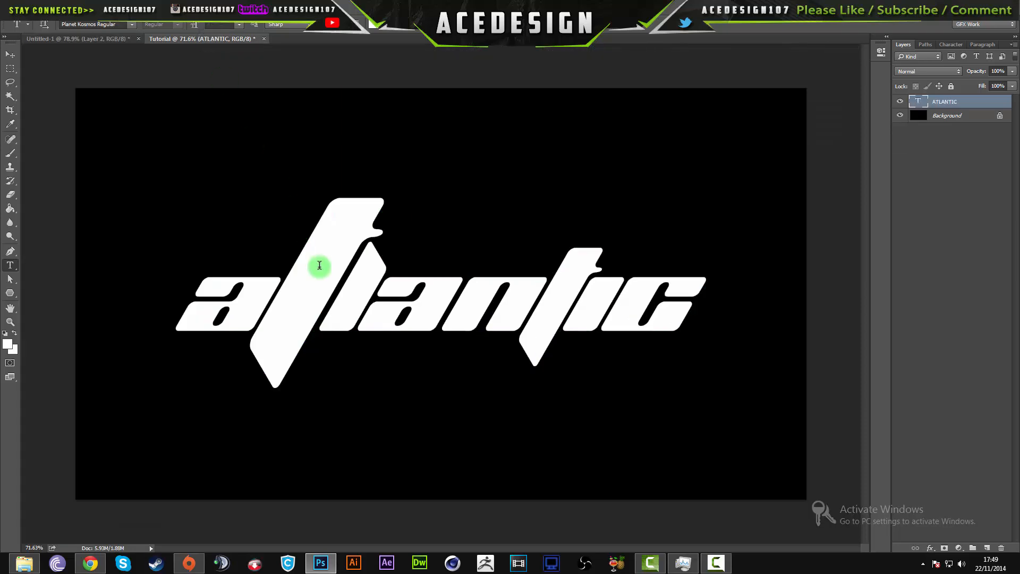
{"action": "scroll", "coordinate": [267, 284], "scroll_direction": "up", "scroll_amount": 2}
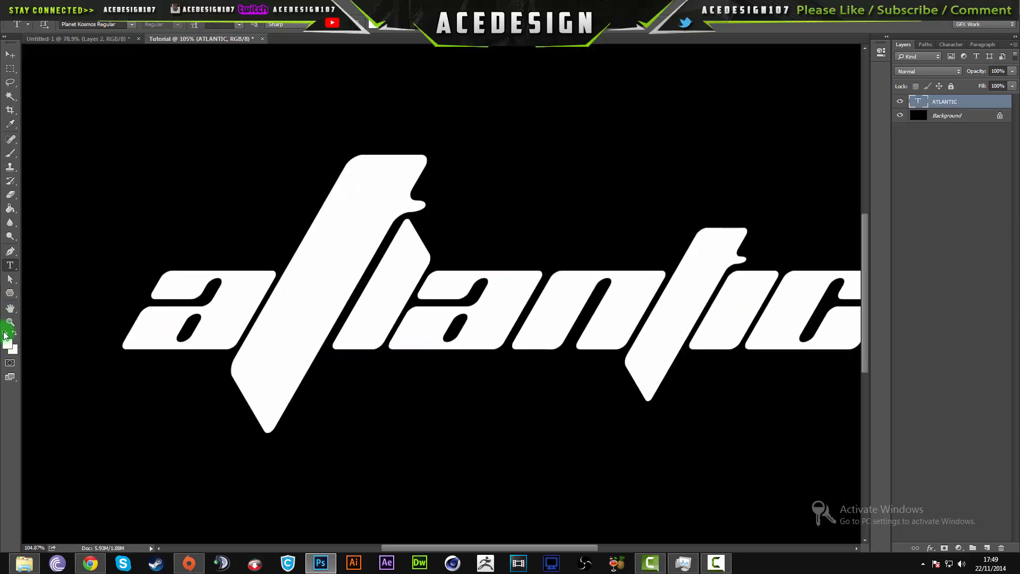
{"action": "left_click", "coordinate": [5, 334]}
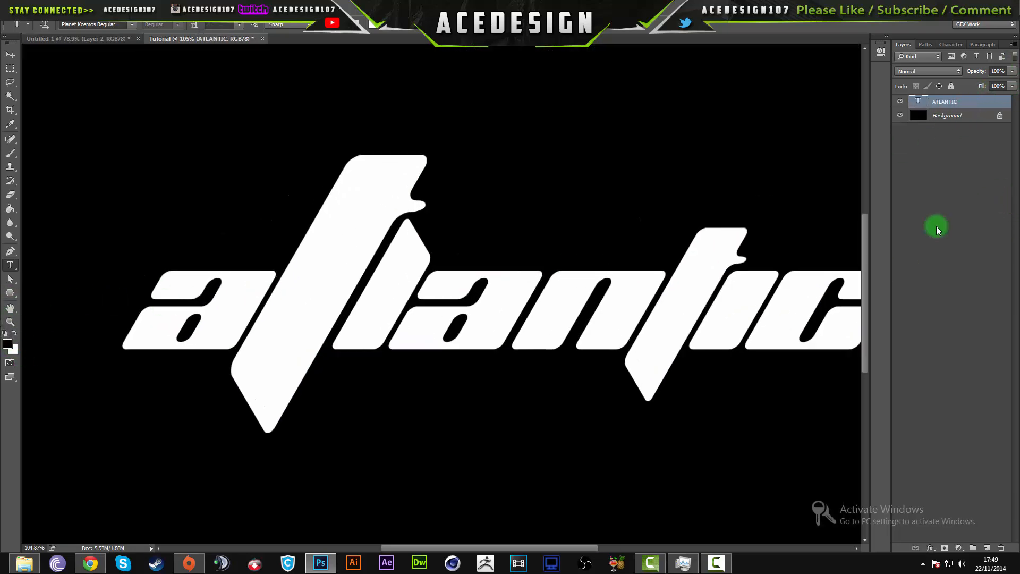
{"action": "left_click", "coordinate": [988, 548]}
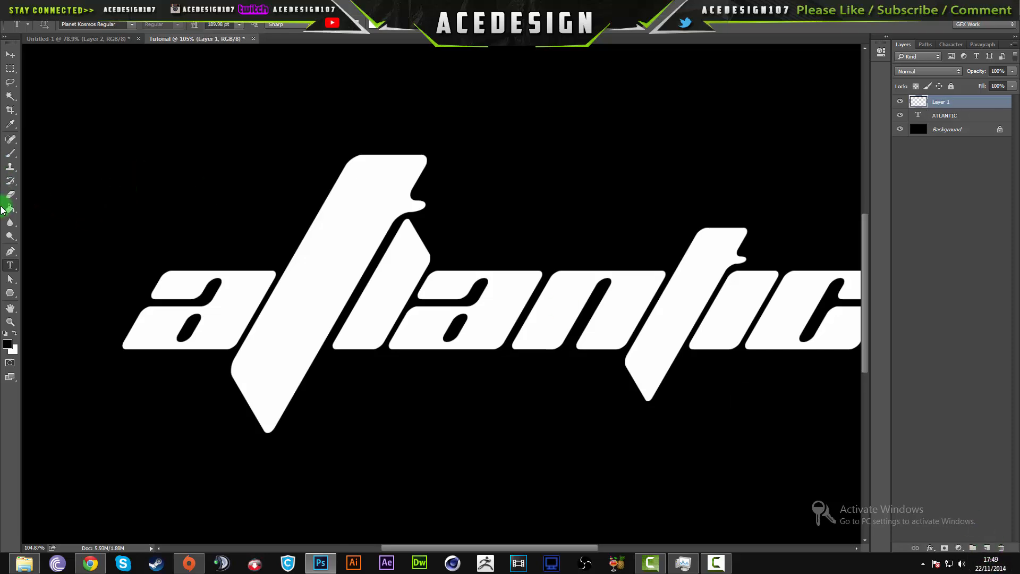
- Start a Pen path with an anchor just above the upper-left corner of the first letter a
{"action": "left_click", "coordinate": [6, 254]}
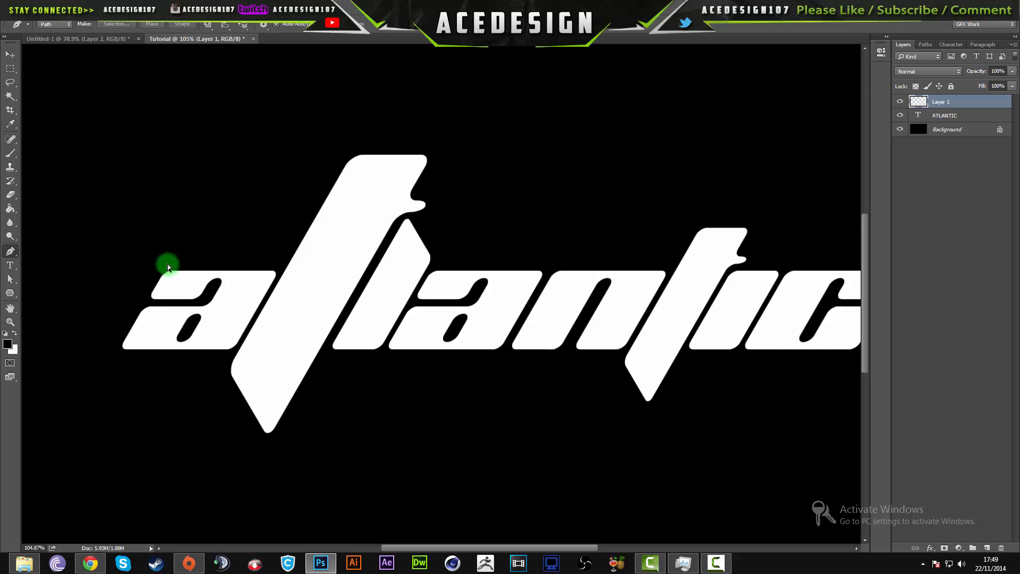
{"action": "scroll", "coordinate": [134, 273], "scroll_direction": "up", "scroll_amount": 5}
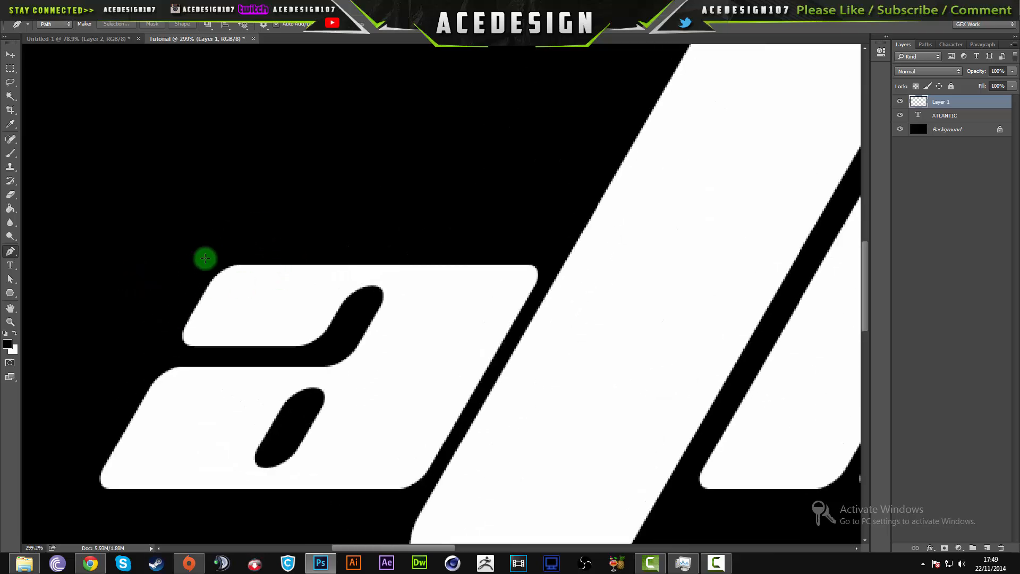
{"action": "left_click", "coordinate": [236, 258]}
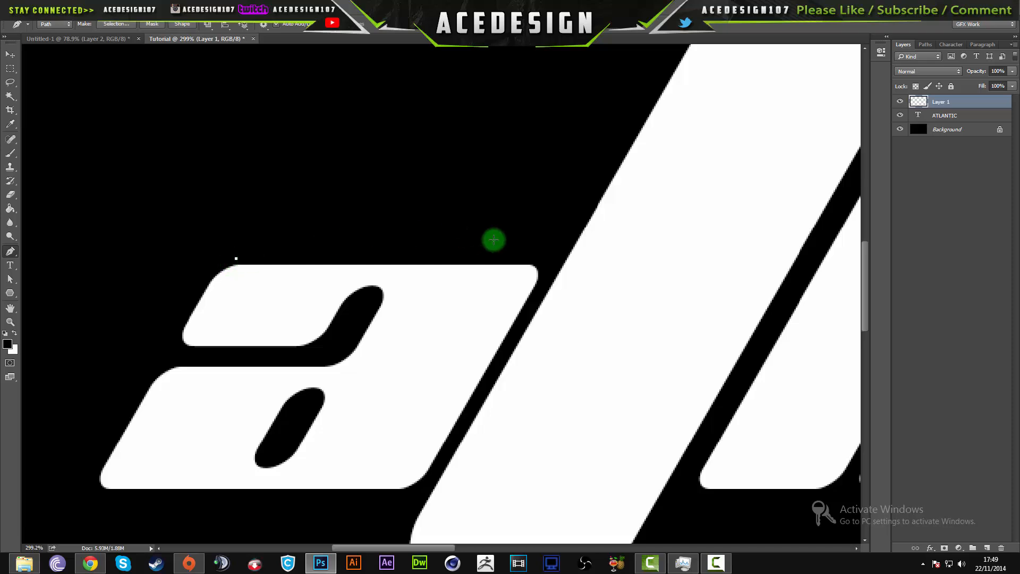
{"action": "left_click", "coordinate": [554, 257]}
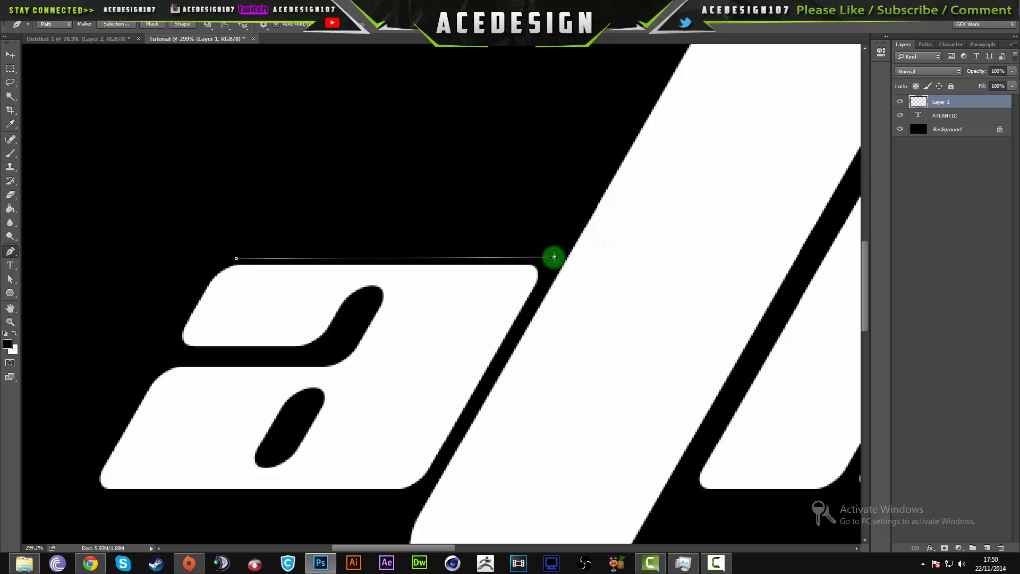
{"action": "key", "text": "ctrl+z"}
{"action": "left_click", "coordinate": [553, 259]}
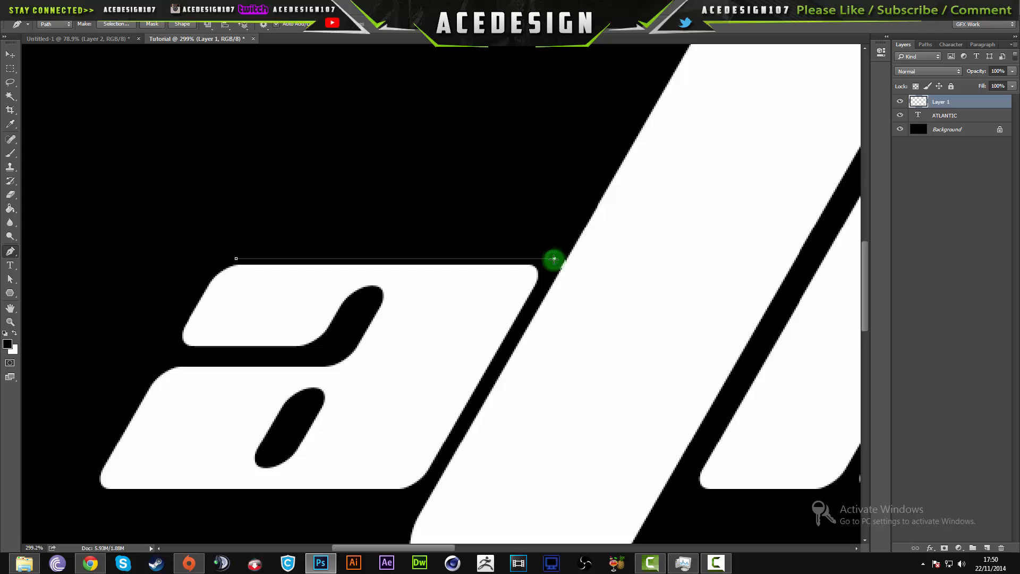
{"action": "key", "text": "z"}
{"action": "key", "text": "ctrl+z"}
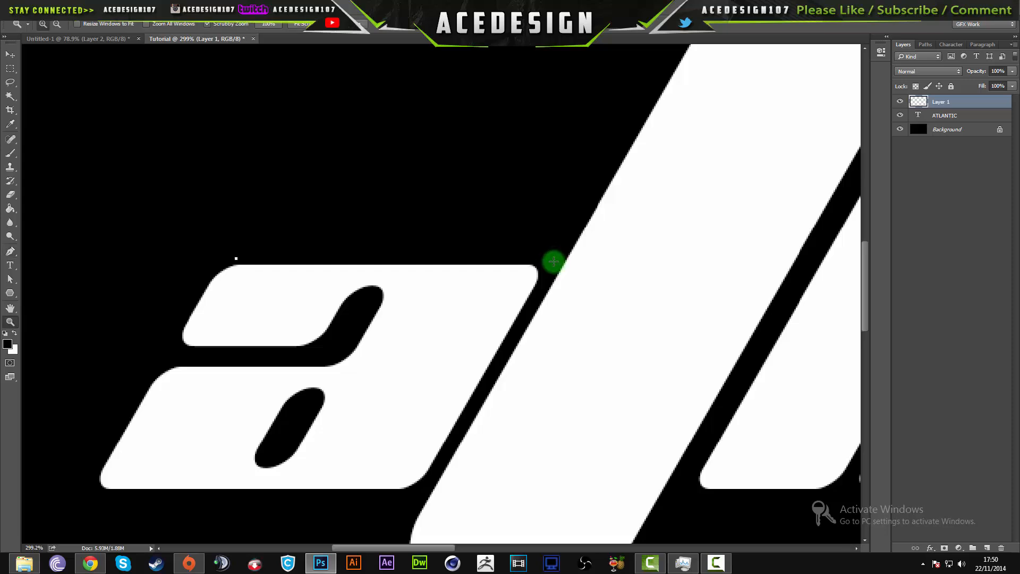
{"action": "left_click_drag", "start_coordinate": [5, 251], "coordinate": [80, 247]}
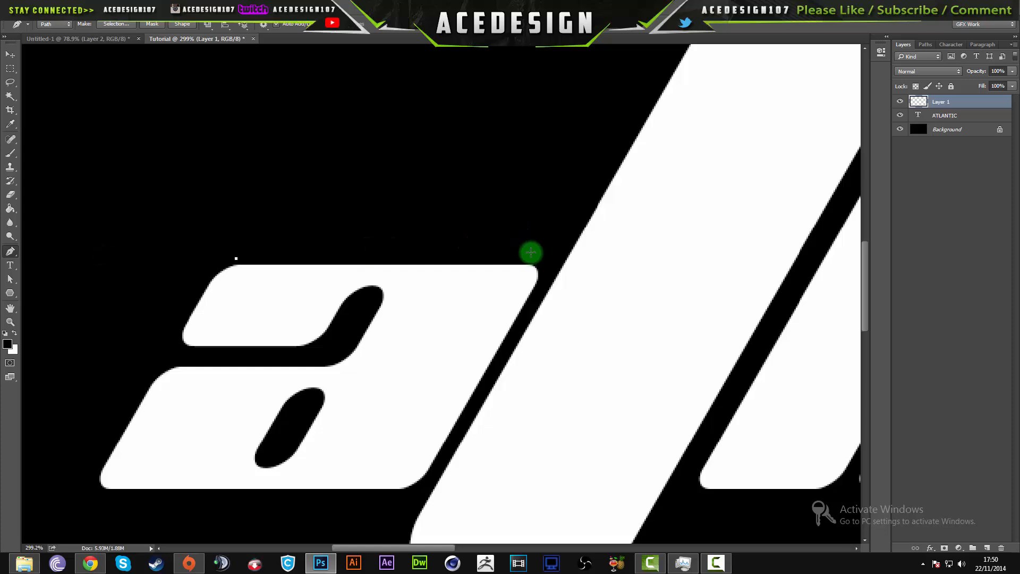
- Complete a closed accent path along the top of the first a and up the large t's left edge, with an outer corner at the bend
{"action": "left_click", "coordinate": [551, 257]}
{"action": "scroll", "coordinate": [554, 257], "scroll_direction": "down", "scroll_amount": 3}
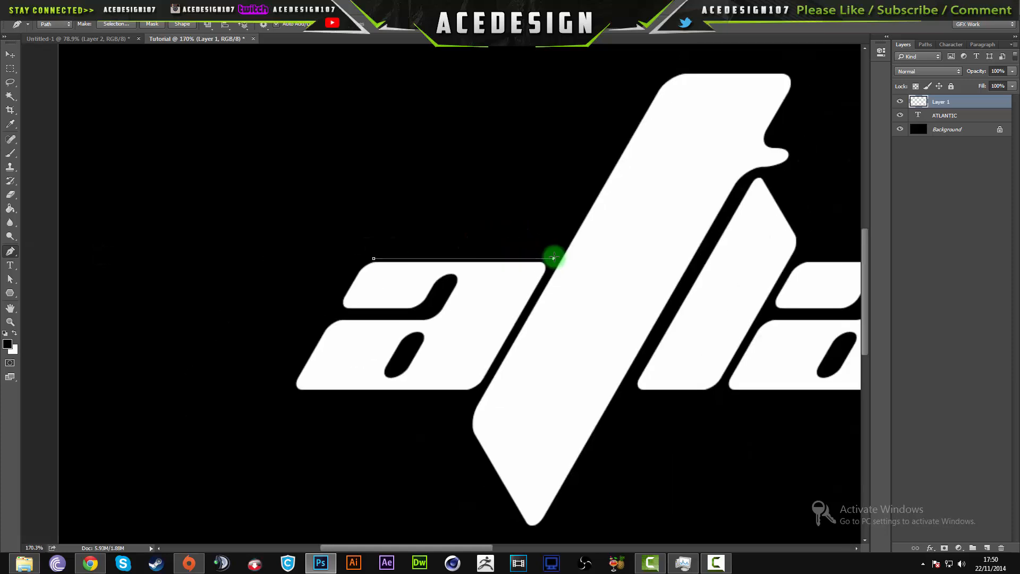
{"action": "scroll", "coordinate": [553, 257], "scroll_direction": "down", "scroll_amount": 3}
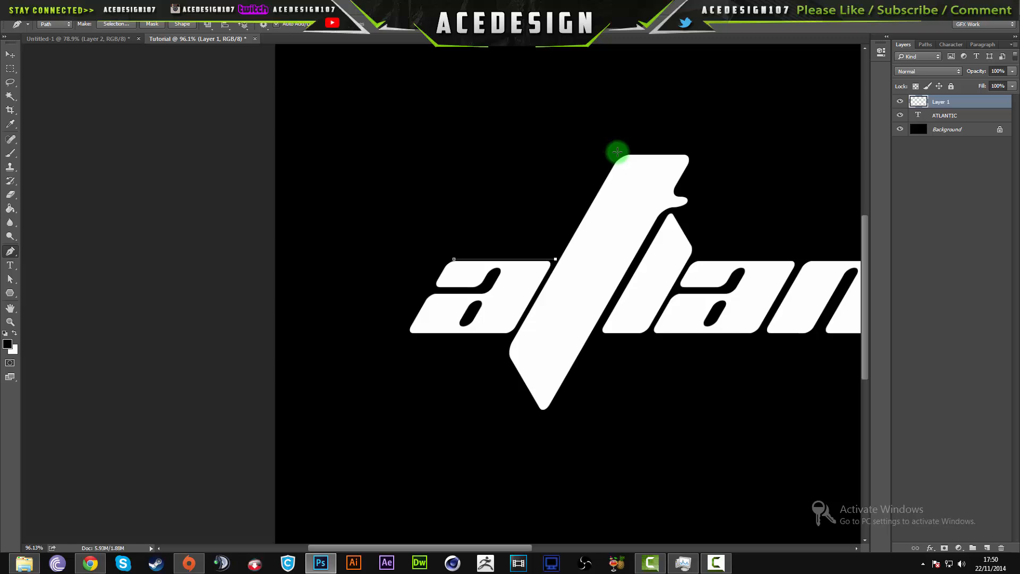
{"action": "left_click", "coordinate": [615, 154]}
{"action": "left_click", "coordinate": [615, 156]}
{"action": "key", "text": "z"}
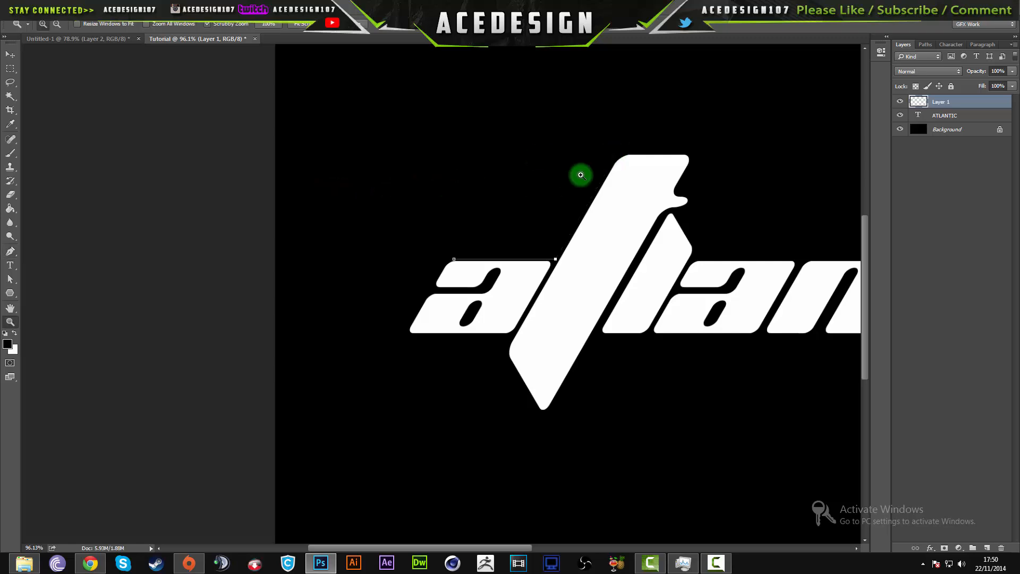
{"action": "key", "text": "p"}
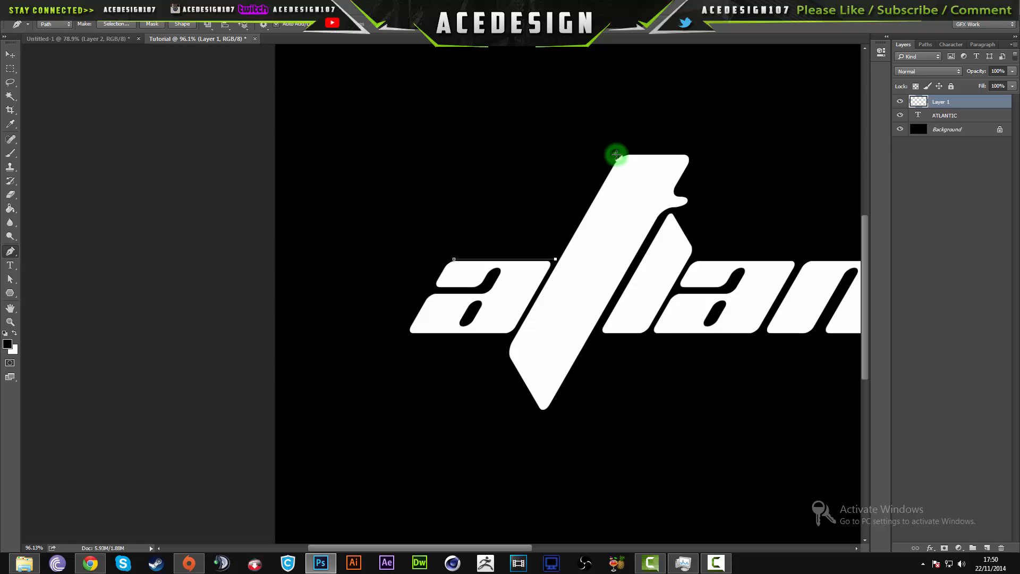
{"action": "left_click", "coordinate": [616, 154]}
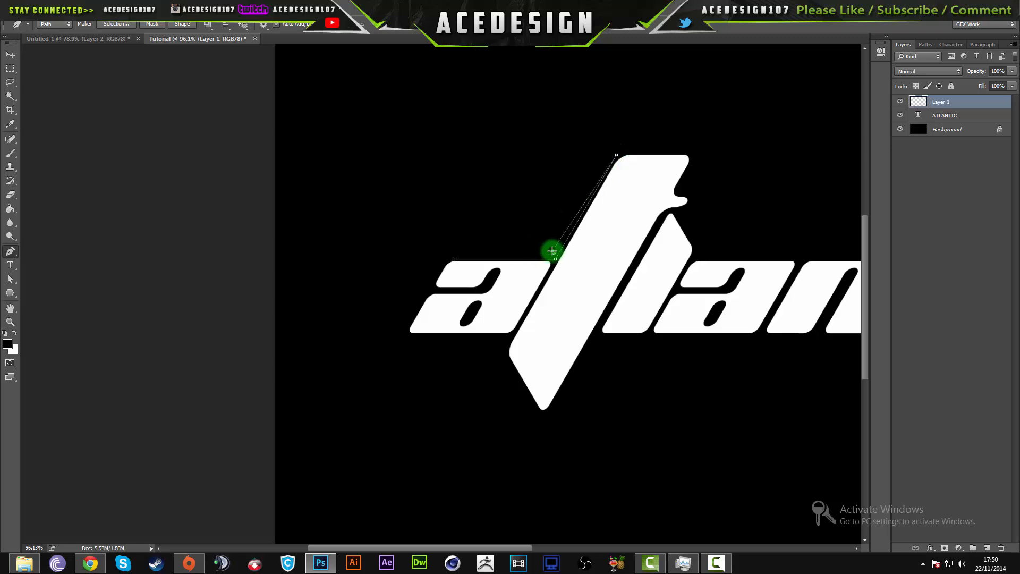
{"action": "scroll", "coordinate": [555, 247], "scroll_direction": "up", "scroll_amount": 6}
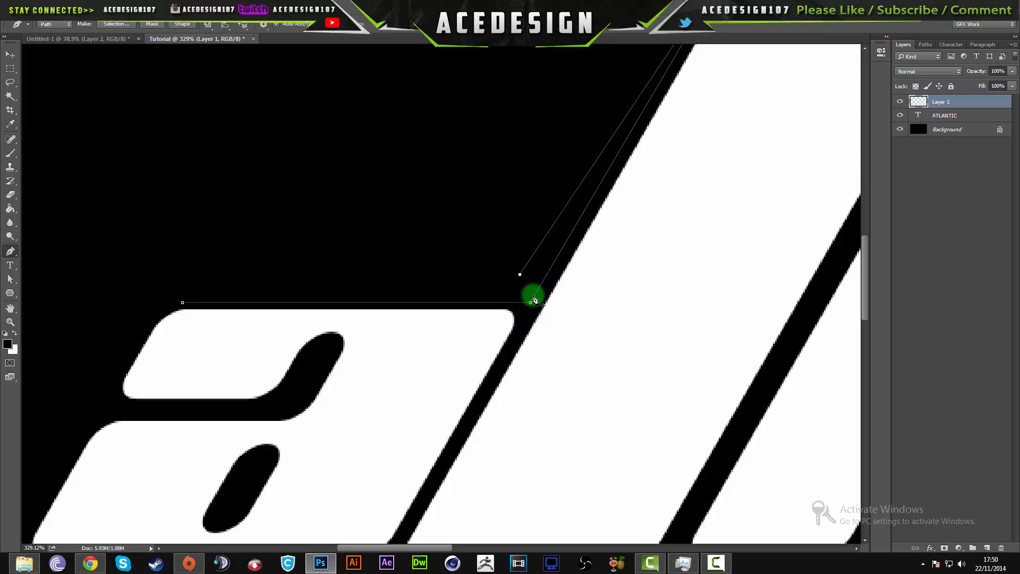
{"action": "left_click", "coordinate": [182, 302]}
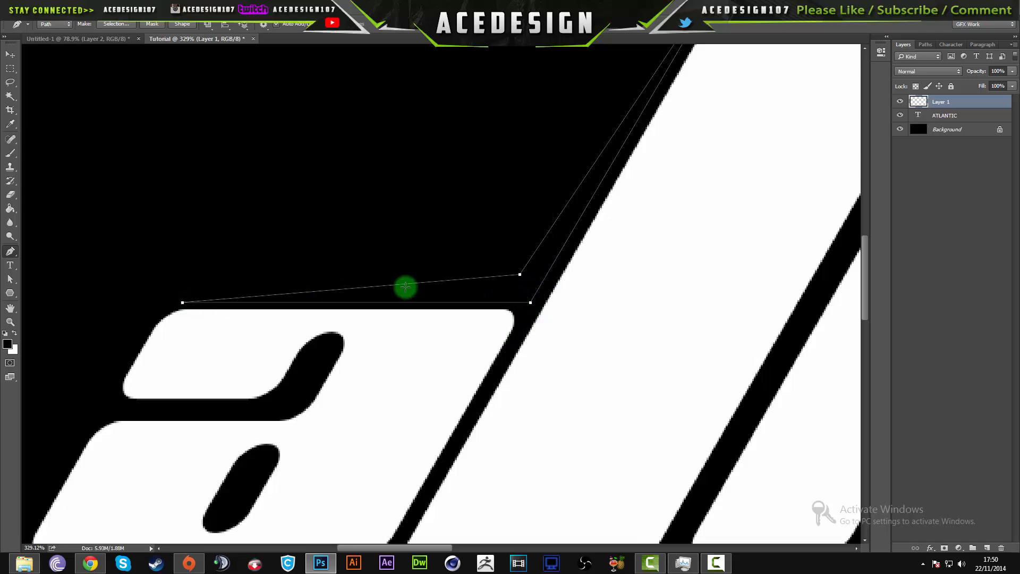
{"action": "right_click", "coordinate": [424, 293]}
{"action": "left_click", "coordinate": [440, 348]}
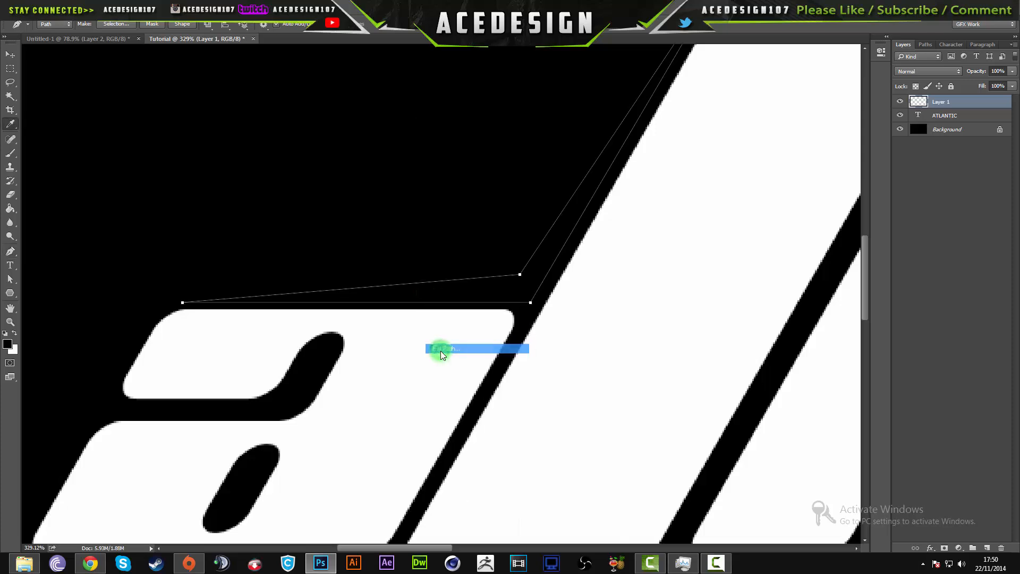
{"action": "left_click", "coordinate": [546, 151]}
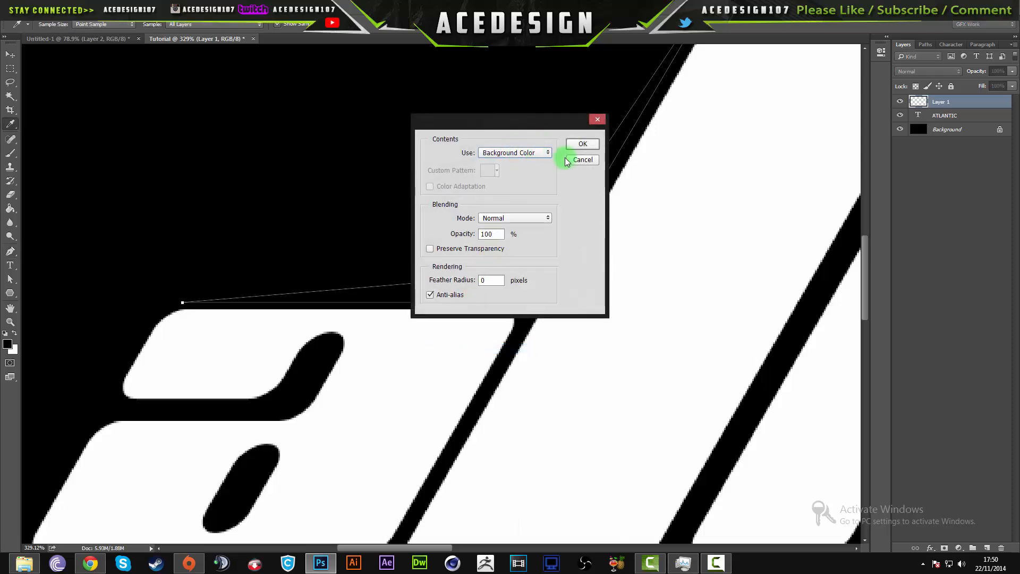
{"action": "left_click", "coordinate": [583, 160]}
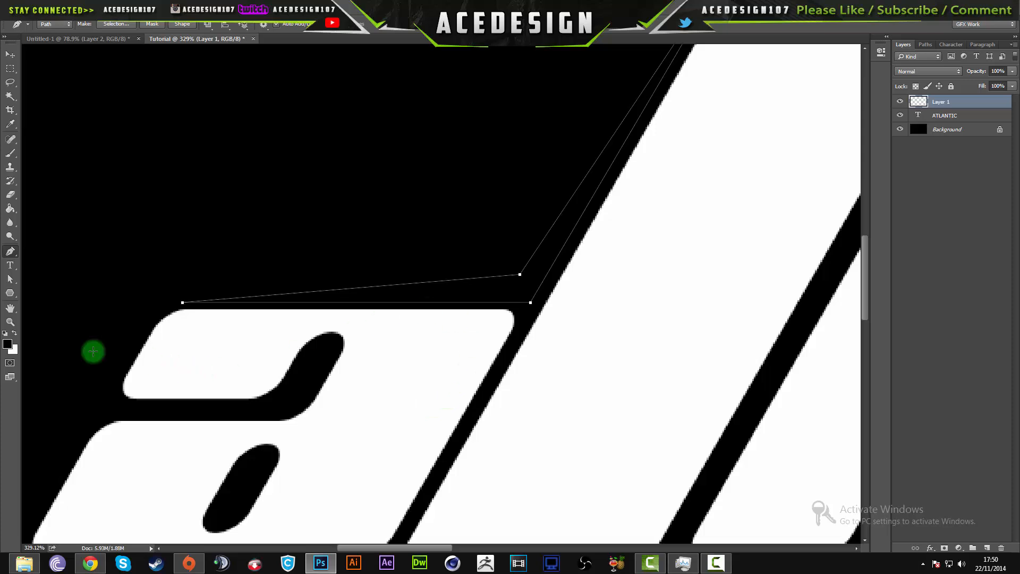
- Set the foreground colour to bright green, 00ff1e
{"action": "left_click", "coordinate": [7, 345]}
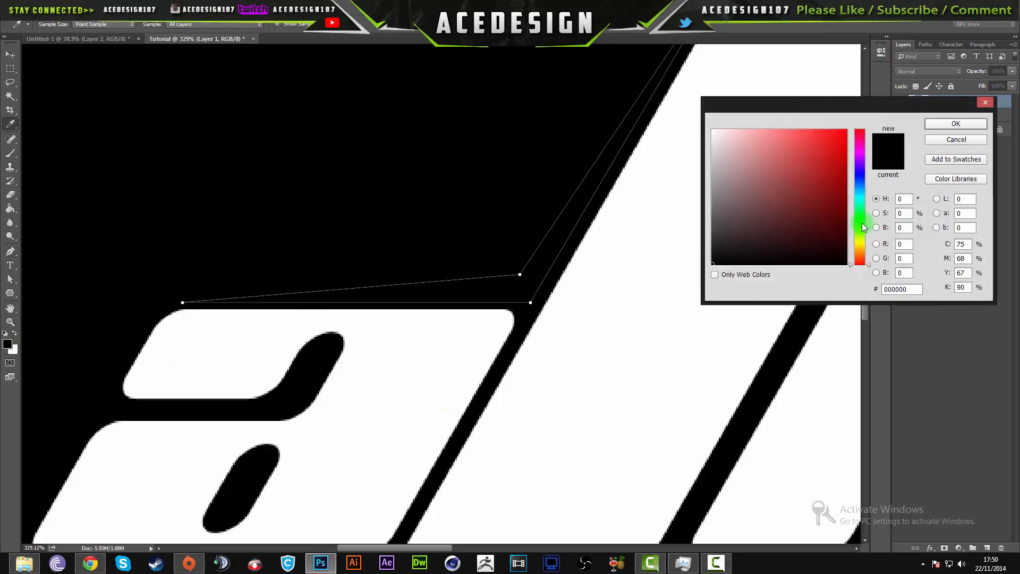
{"action": "left_click", "coordinate": [864, 219]}
{"action": "left_click", "coordinate": [840, 160]}
{"action": "left_click", "coordinate": [956, 123]}
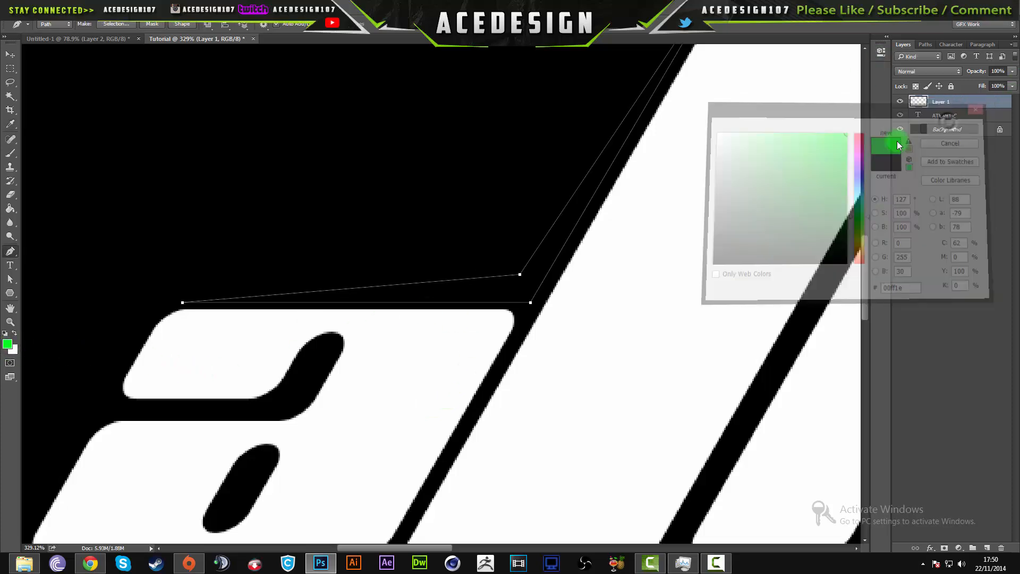
- Fill the accent path with the foreground colour in Normal mode at 100% opacity, then dismiss the path
{"action": "right_click", "coordinate": [492, 287]}
{"action": "left_click", "coordinate": [522, 340]}
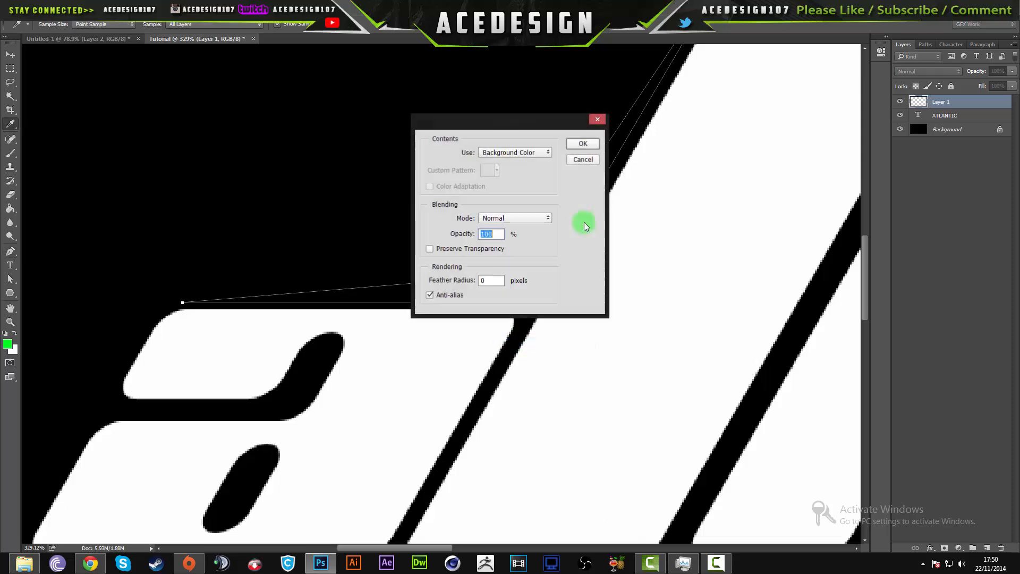
{"action": "left_click", "coordinate": [536, 152]}
{"action": "left_click", "coordinate": [525, 161]}
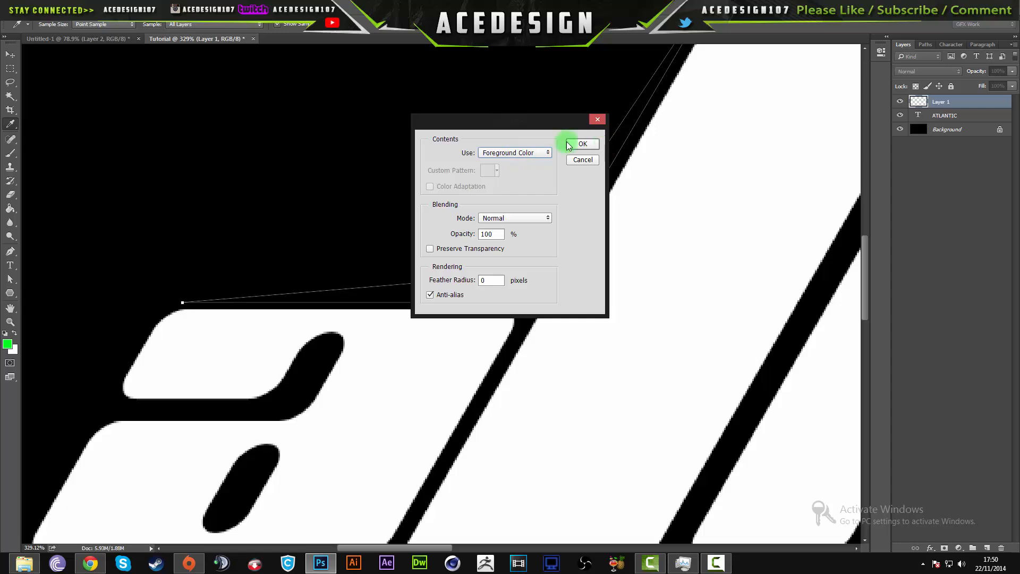
{"action": "left_click", "coordinate": [582, 144]}
{"action": "scroll", "coordinate": [420, 319], "scroll_direction": "down", "scroll_amount": 6}
{"action": "key", "text": "p"}
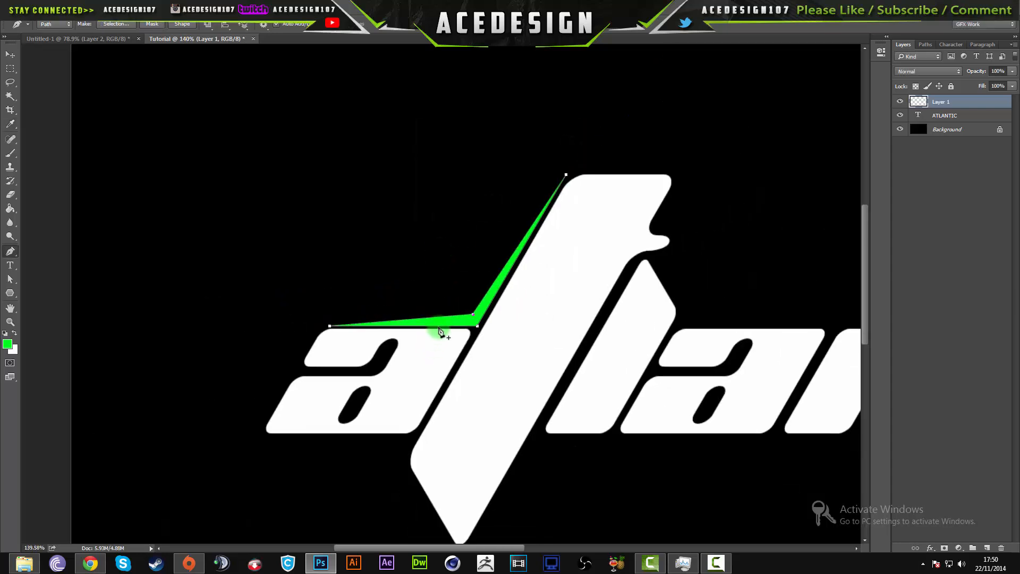
{"action": "key", "text": "Return"}
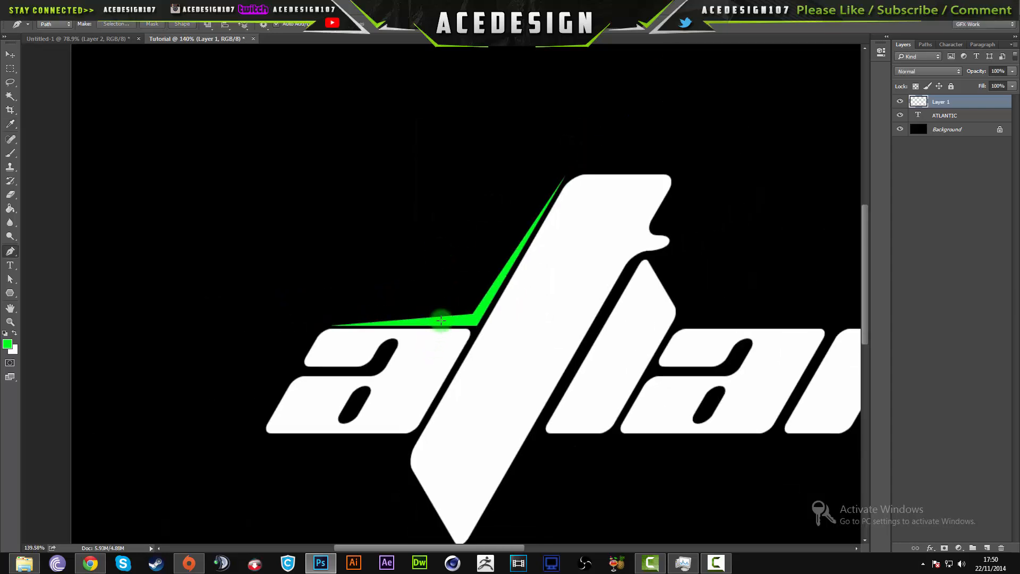
- Begin a second Pen path with a segment just above the green accent's flat part, from its left tip to its bend
{"action": "scroll", "coordinate": [441, 320], "scroll_direction": "up", "scroll_amount": 3}
{"action": "scroll", "coordinate": [441, 320], "scroll_direction": "down", "scroll_amount": 1}
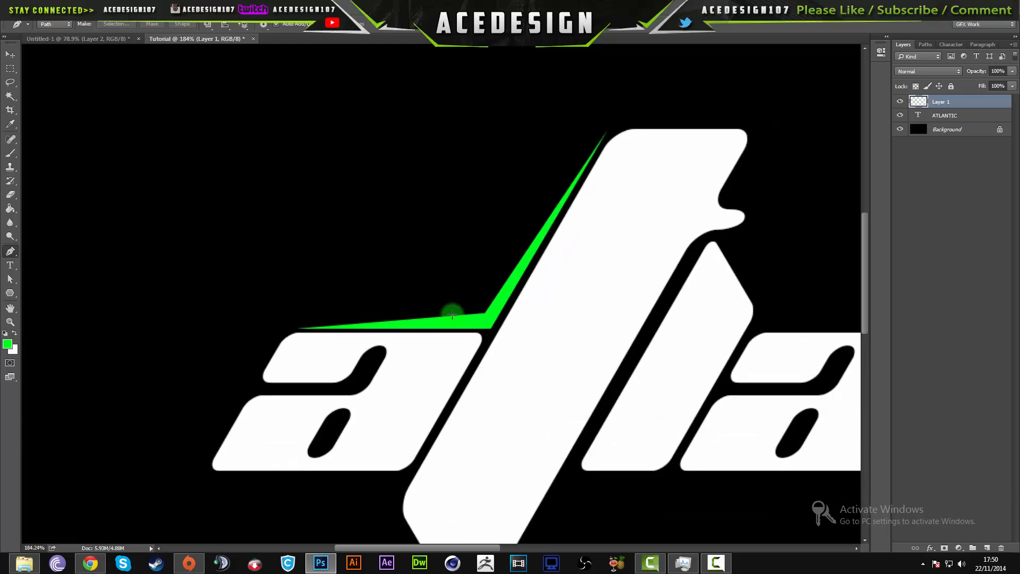
{"action": "scroll", "coordinate": [571, 226], "scroll_direction": "down", "scroll_amount": 2}
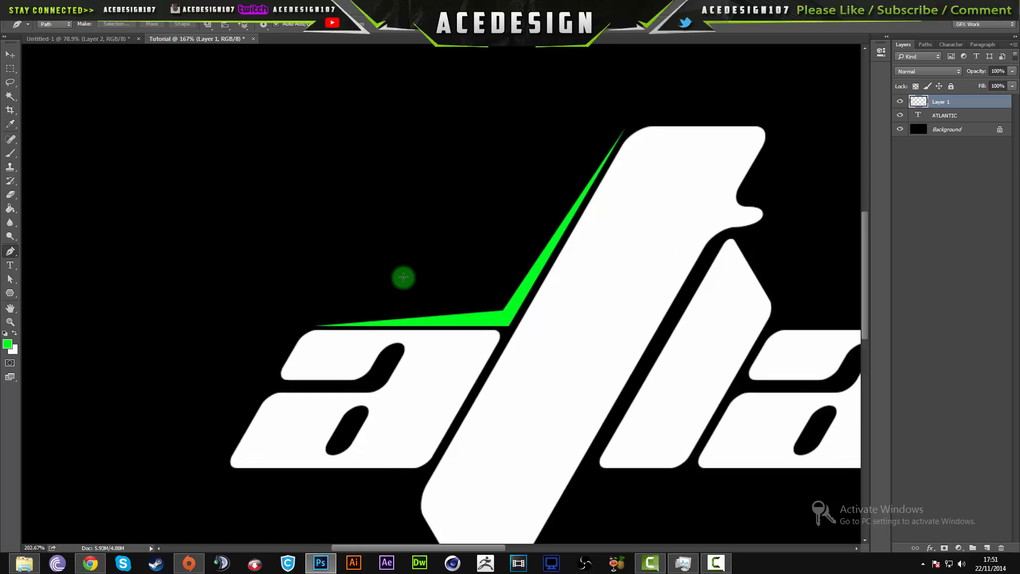
{"action": "scroll", "coordinate": [402, 276], "scroll_direction": "up", "scroll_amount": 3}
{"action": "left_click", "coordinate": [264, 352]}
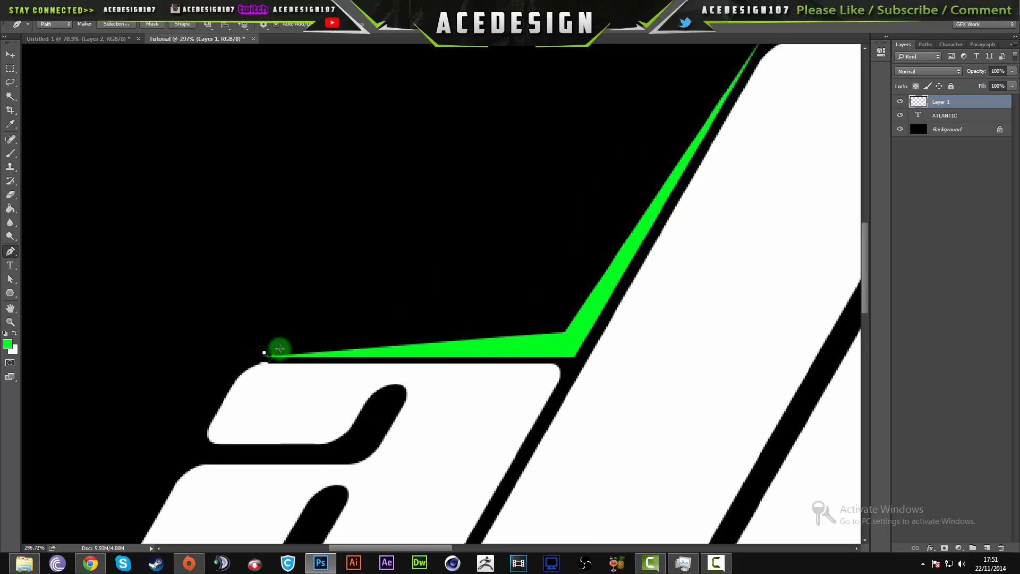
{"action": "key", "text": "ctrl+z"}
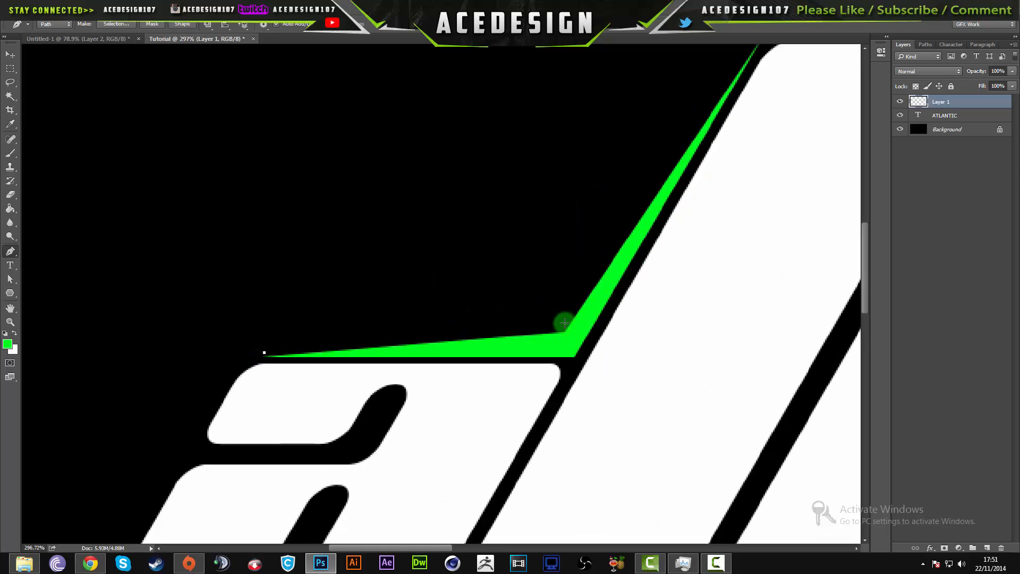
{"action": "left_click", "coordinate": [563, 323]}
- Extend the second path up to the green accent's tip at the top of the t, then close it around an outer corner
{"action": "scroll", "coordinate": [720, 123], "scroll_direction": "down", "scroll_amount": 2}
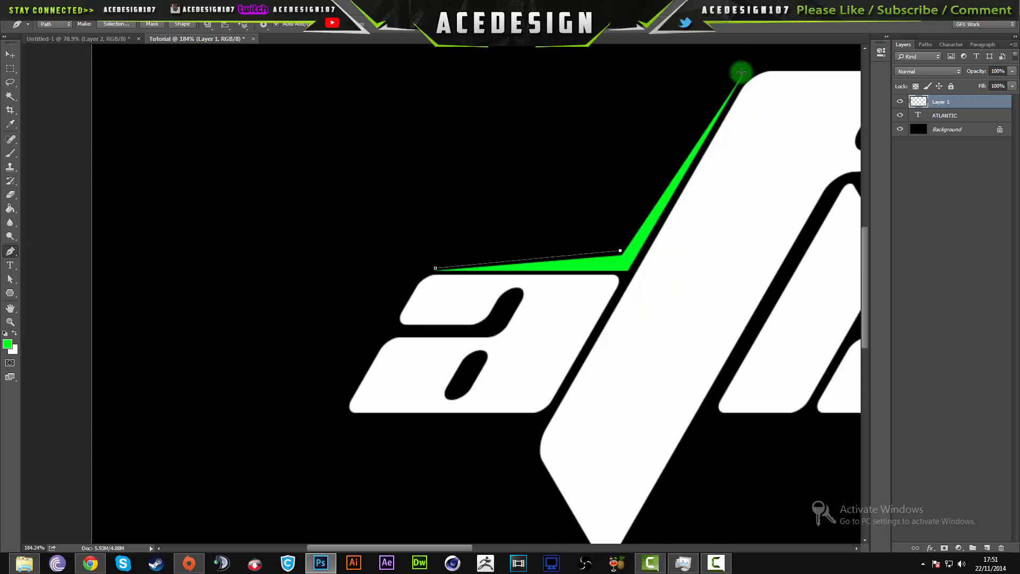
{"action": "left_click", "coordinate": [741, 72]}
{"action": "left_click", "coordinate": [436, 269]}
{"action": "key", "text": "ctrl+z"}
{"action": "left_click", "coordinate": [614, 242]}
{"action": "left_click", "coordinate": [436, 268]}
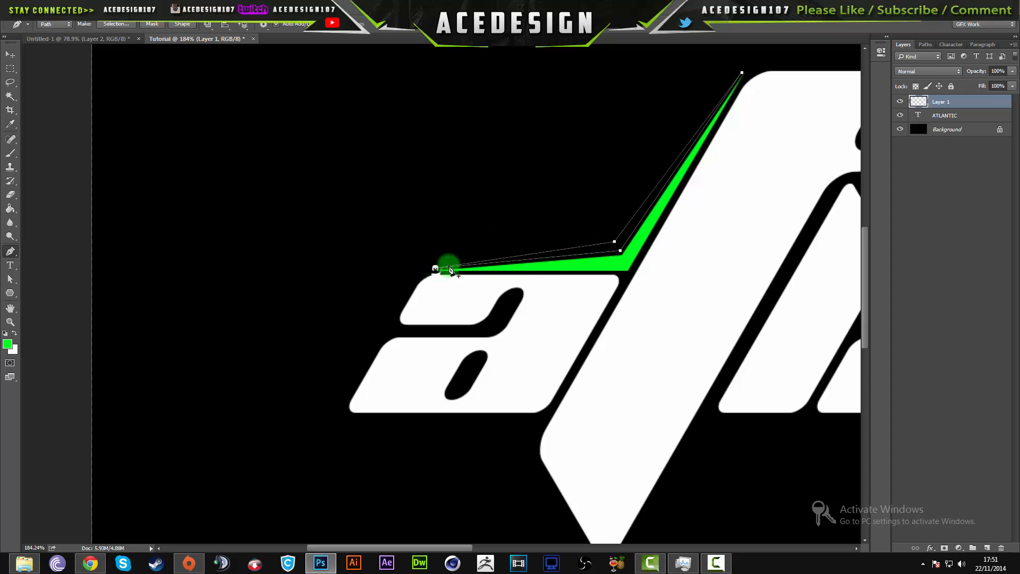
- Fill the second accent path above the a and t with the white background colour and dismiss the path
{"action": "right_click", "coordinate": [523, 258]}
{"action": "left_click", "coordinate": [532, 305]}
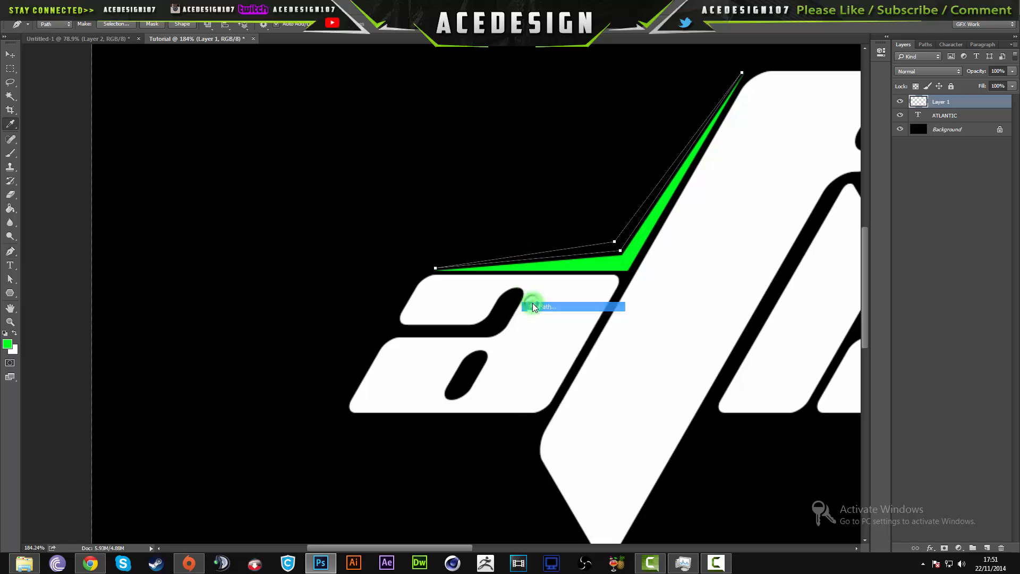
{"action": "left_click", "coordinate": [511, 153]}
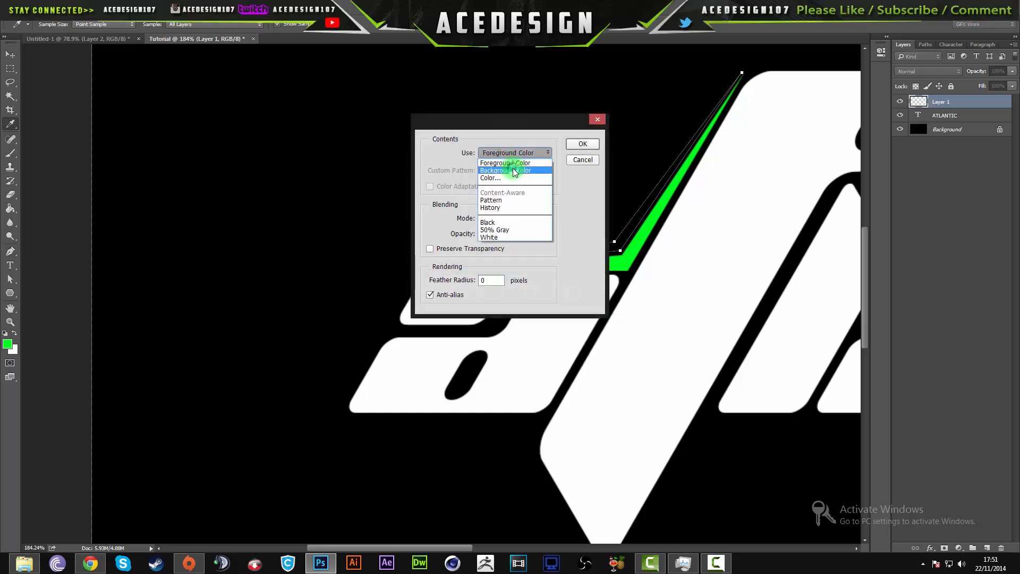
{"action": "left_click", "coordinate": [516, 163]}
{"action": "left_click", "coordinate": [582, 143]}
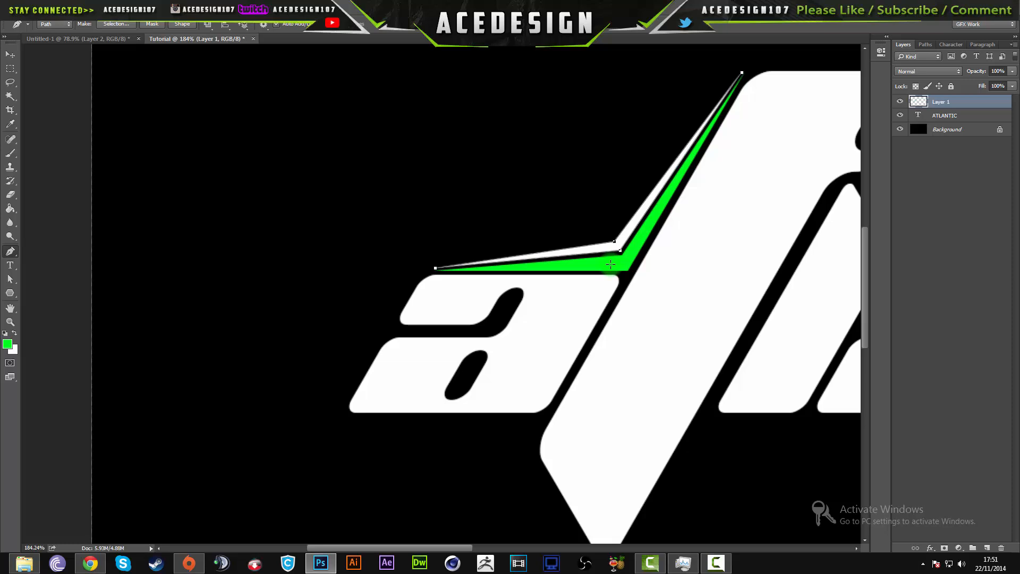
{"action": "key", "text": "Return"}
{"action": "scroll", "coordinate": [691, 61], "scroll_direction": "down", "scroll_amount": 6}
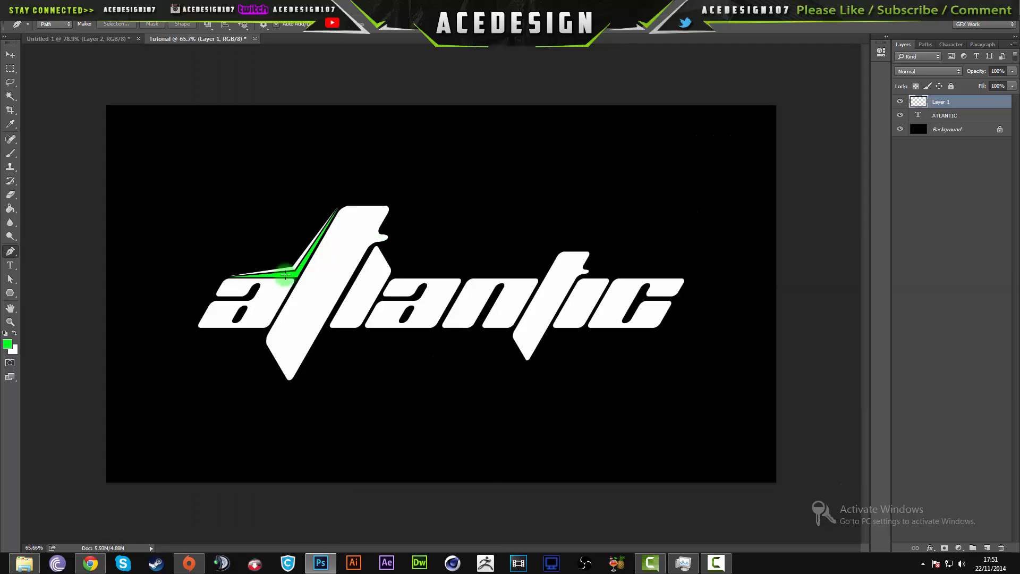
- Draw a closed angular Pen path along the underside of the first a and down to the large t's lower tip
{"action": "scroll", "coordinate": [285, 274], "scroll_direction": "up", "scroll_amount": 4}
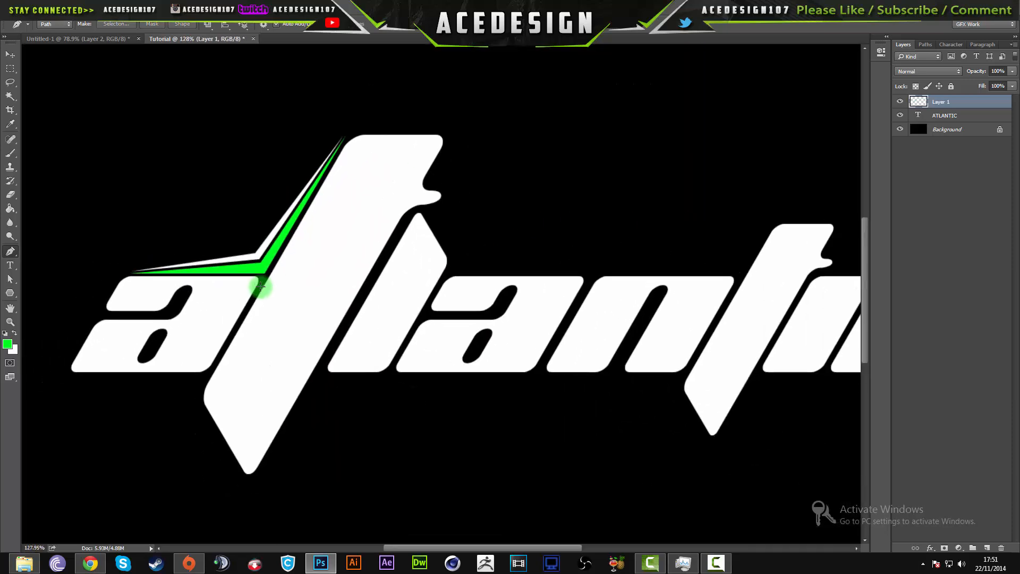
{"action": "scroll", "coordinate": [261, 287], "scroll_direction": "down", "scroll_amount": 4}
{"action": "scroll", "coordinate": [171, 337], "scroll_direction": "up", "scroll_amount": 4}
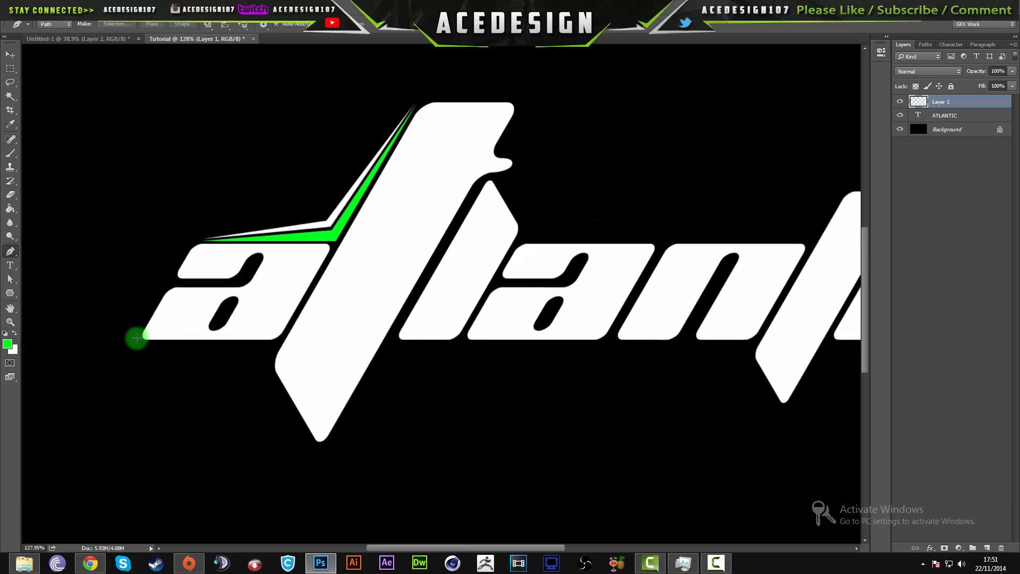
{"action": "scroll", "coordinate": [135, 341], "scroll_direction": "up", "scroll_amount": 5}
{"action": "scroll", "coordinate": [610, 295], "scroll_direction": "down", "scroll_amount": 3}
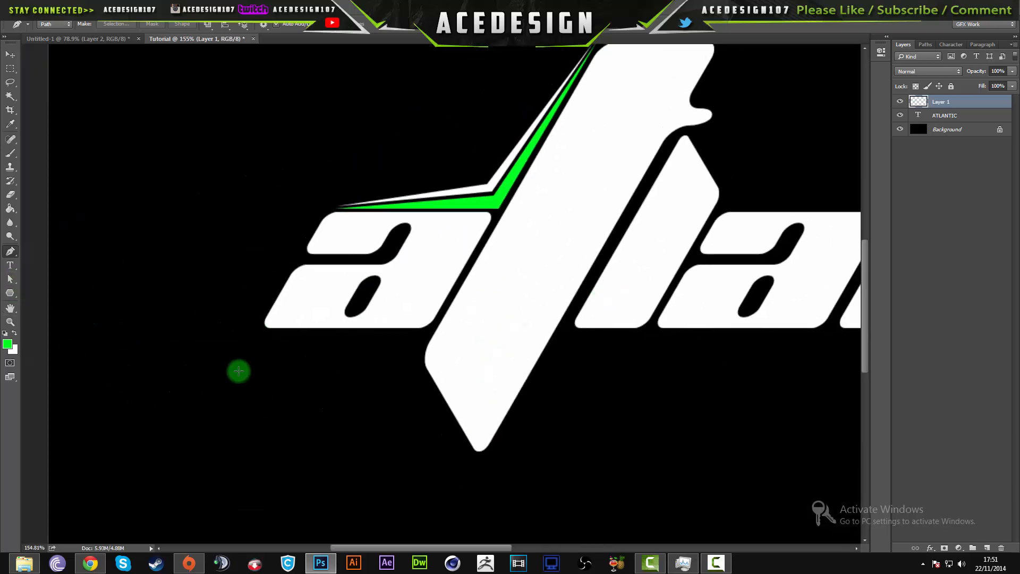
{"action": "left_click", "coordinate": [264, 334]}
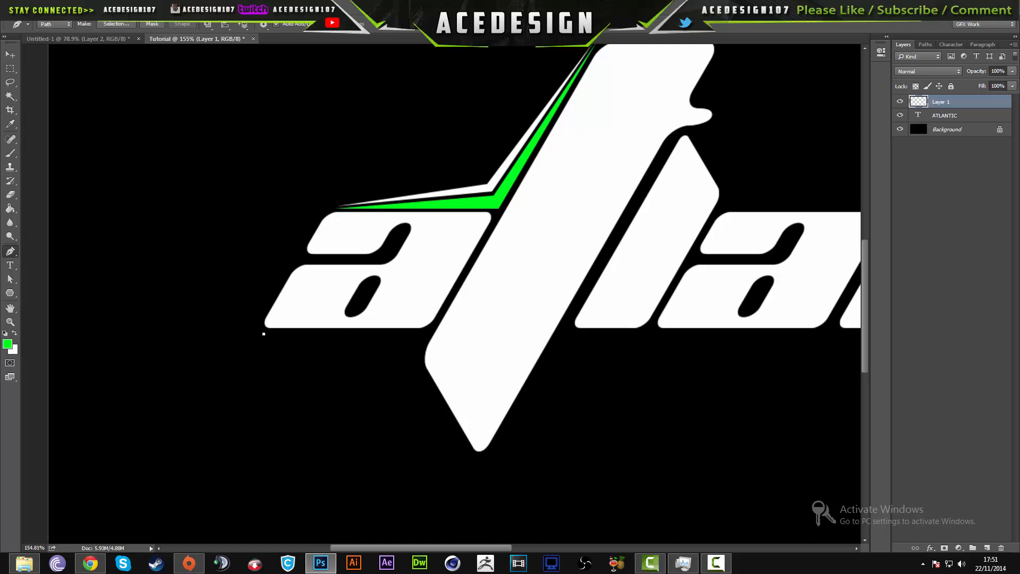
{"action": "left_click", "coordinate": [427, 333]}
{"action": "left_click", "coordinate": [411, 360]}
{"action": "left_click", "coordinate": [465, 453]}
{"action": "left_click", "coordinate": [400, 364]}
{"action": "left_click", "coordinate": [414, 341]}
{"action": "left_click", "coordinate": [263, 334]}
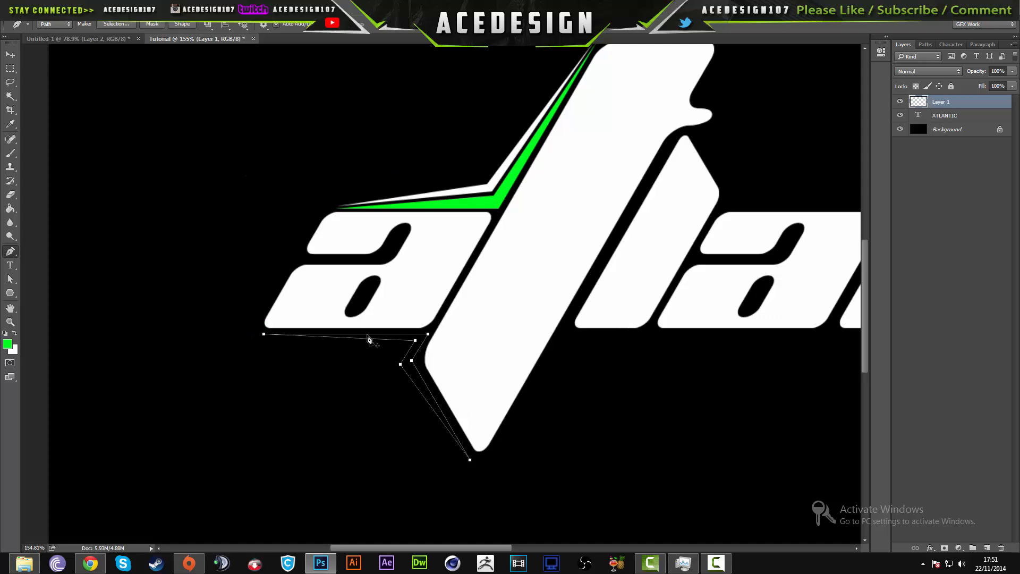
- Fill the path under the first a with the green foreground colour and dismiss it
{"action": "right_click", "coordinate": [369, 339]}
{"action": "left_click", "coordinate": [396, 397]}
{"action": "key", "text": "Return"}
{"action": "key", "text": "Return"}
- Draw a thin Pen path along the outside of the green accent under the first a and fill it with white
{"action": "left_click", "coordinate": [465, 458]}
{"action": "left_click", "coordinate": [381, 364]}
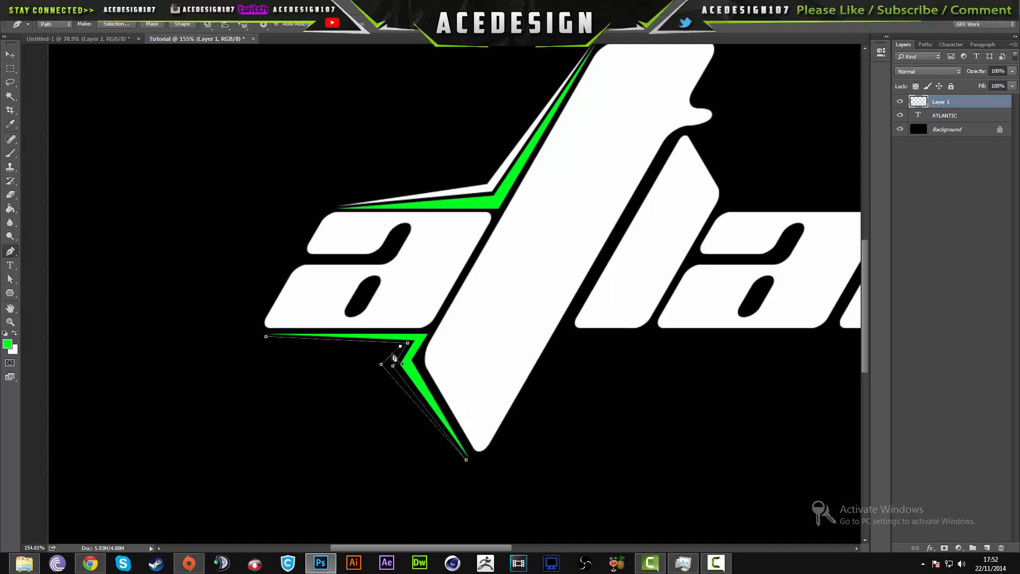
{"action": "left_click", "coordinate": [394, 350]}
{"action": "left_click", "coordinate": [265, 336]}
{"action": "right_click", "coordinate": [270, 341]}
{"action": "left_click", "coordinate": [297, 400]}
{"action": "key", "text": "Return"}
{"action": "key", "text": "Return"}
- Draw a closed path from the large t's lower tip up its edge and along under the l and a, filled with green
{"action": "scroll", "coordinate": [532, 287], "scroll_direction": "down", "scroll_amount": 2}
{"action": "left_click", "coordinate": [241, 424]}
{"action": "left_click", "coordinate": [300, 324]}
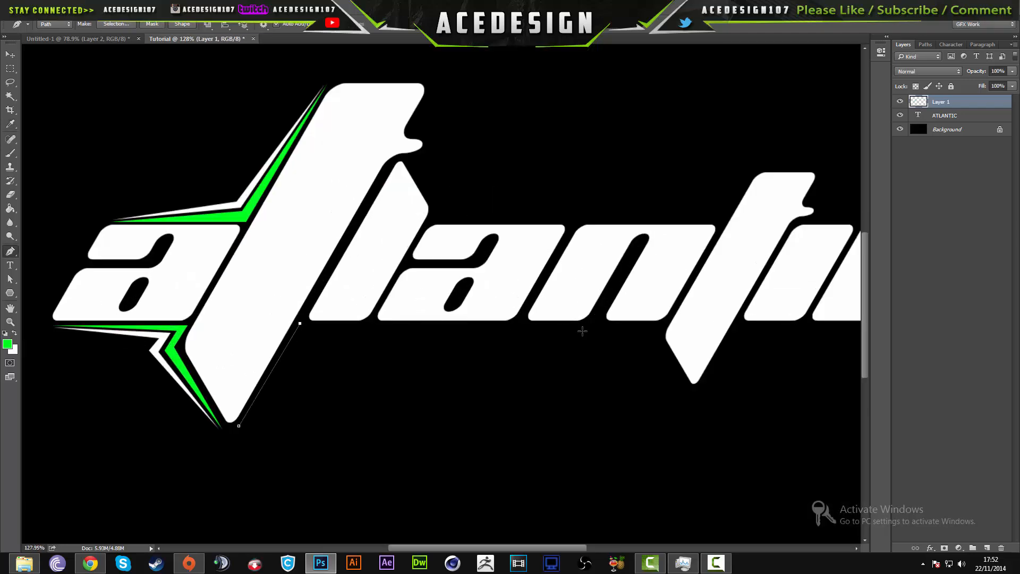
{"action": "left_click", "coordinate": [507, 324]}
{"action": "left_click", "coordinate": [300, 337]}
{"action": "left_click", "coordinate": [241, 424]}
{"action": "right_click", "coordinate": [245, 423]}
{"action": "left_click", "coordinate": [273, 481]}
{"action": "key", "text": "Return"}
{"action": "key", "text": "Return"}
- Draw a thin path just outside the green accent under the l and a, and fill it with white
{"action": "left_click", "coordinate": [301, 340]}
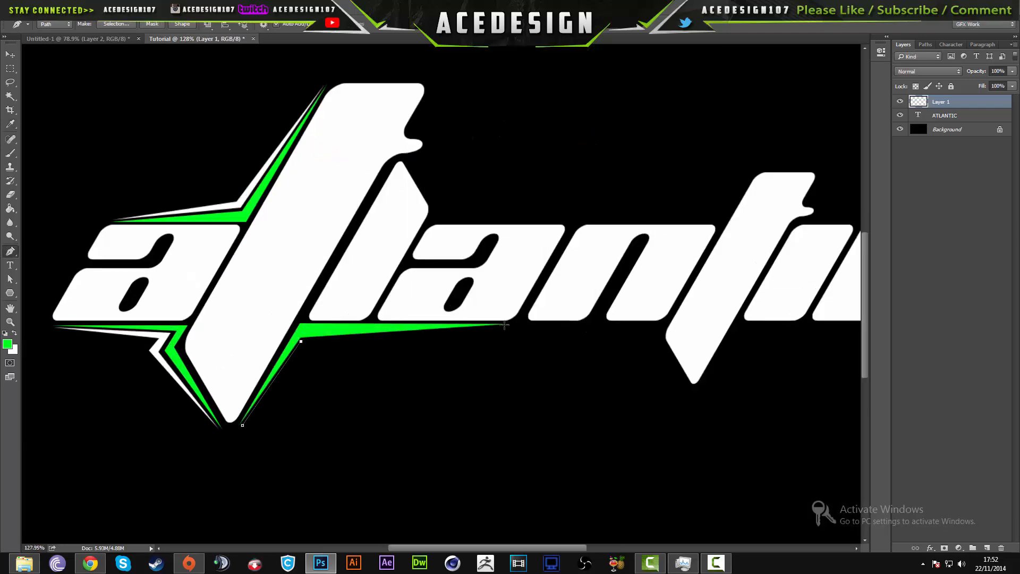
{"action": "left_click", "coordinate": [505, 325]}
{"action": "left_click", "coordinate": [301, 351]}
{"action": "left_click", "coordinate": [242, 425]}
{"action": "right_click", "coordinate": [247, 424]}
{"action": "left_click", "coordinate": [274, 482]}
{"action": "left_click", "coordinate": [574, 141]}
- Draw a closed zigzag path over the large t's top, down its crossbar side and along the top of the second a
{"action": "scroll", "coordinate": [340, 117], "scroll_direction": "up", "scroll_amount": 3}
{"action": "left_click", "coordinate": [347, 172]}
{"action": "left_click", "coordinate": [522, 172]}
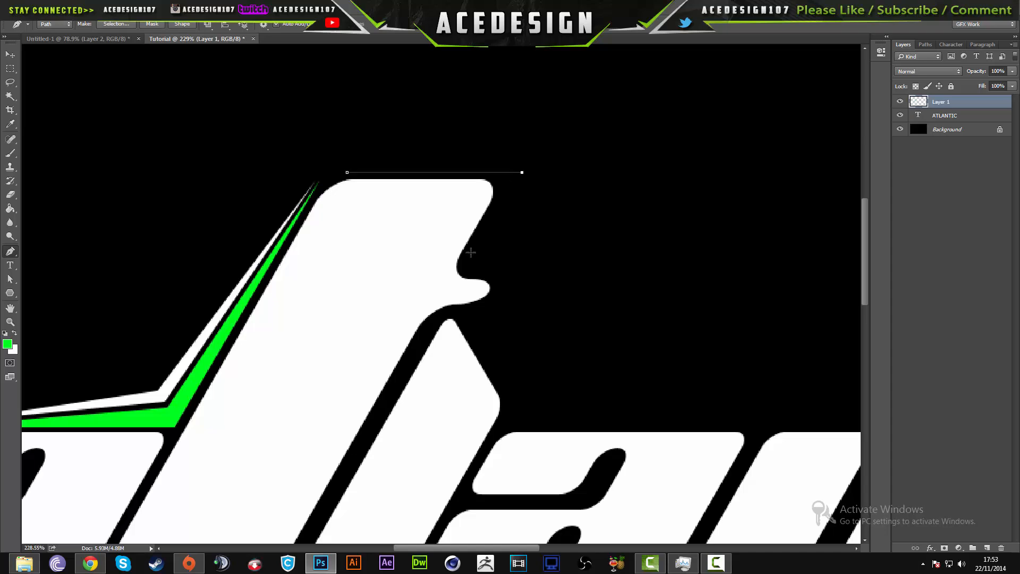
{"action": "left_click", "coordinate": [465, 267]}
{"action": "left_click", "coordinate": [513, 390]}
{"action": "scroll", "coordinate": [786, 420], "scroll_direction": "down", "scroll_amount": 3}
{"action": "left_click", "coordinate": [769, 421]}
{"action": "left_click", "coordinate": [689, 416]}
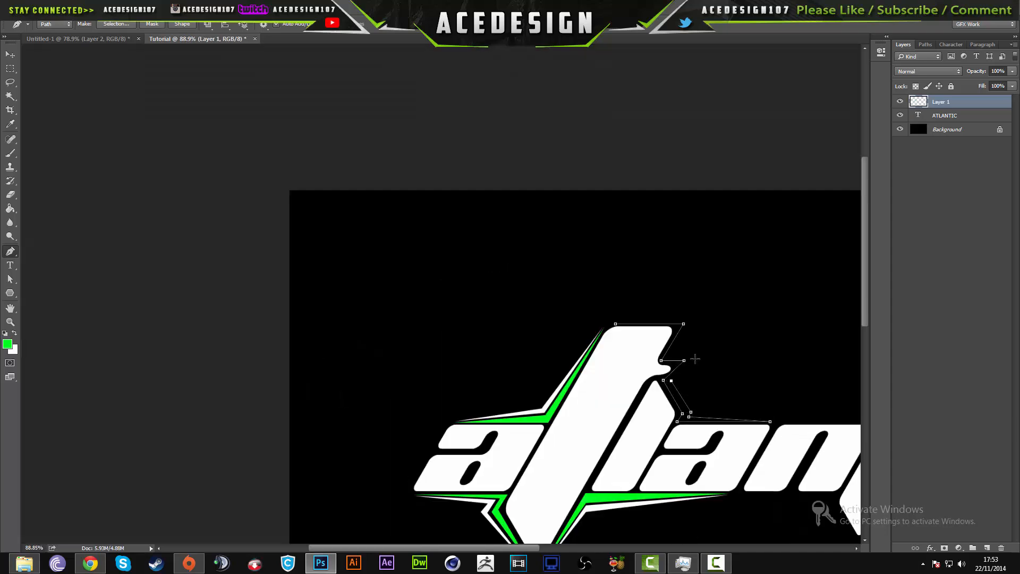
{"action": "left_click", "coordinate": [692, 319]}
{"action": "left_click", "coordinate": [615, 323]}
- Fill the zigzag path beside the large t with the green foreground colour and dismiss it
{"action": "left_click", "coordinate": [700, 147]}
{"action": "key", "text": "Return"}
{"action": "key", "text": "Return"}
- Draw a thin closed path following the outer edge of the green zigzag from the large t's top to the second a
{"action": "scroll", "coordinate": [670, 278], "scroll_direction": "down", "scroll_amount": 2}
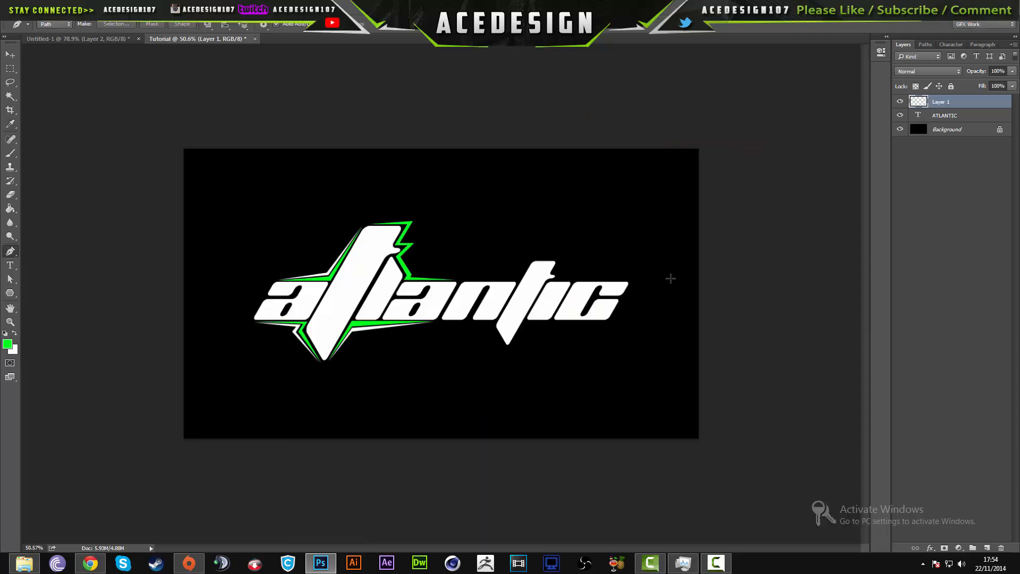
{"action": "scroll", "coordinate": [389, 239], "scroll_direction": "up", "scroll_amount": 5}
{"action": "left_click", "coordinate": [310, 171]}
{"action": "left_click", "coordinate": [507, 157]}
{"action": "left_click", "coordinate": [448, 247]}
{"action": "left_click", "coordinate": [511, 248]}
{"action": "left_click", "coordinate": [450, 312]}
{"action": "left_click", "coordinate": [495, 384]}
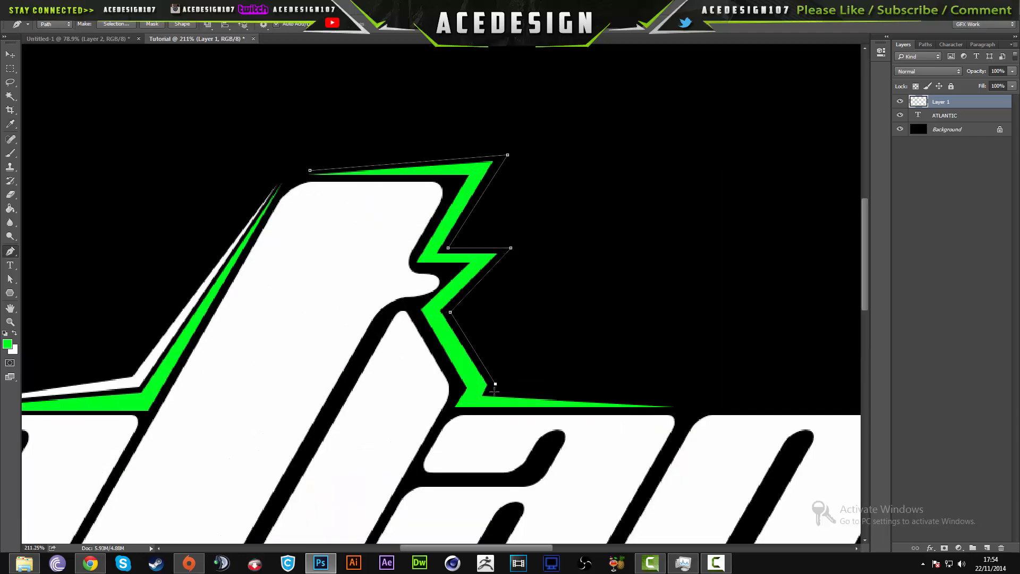
{"action": "left_click", "coordinate": [673, 402]}
{"action": "left_click", "coordinate": [497, 388]}
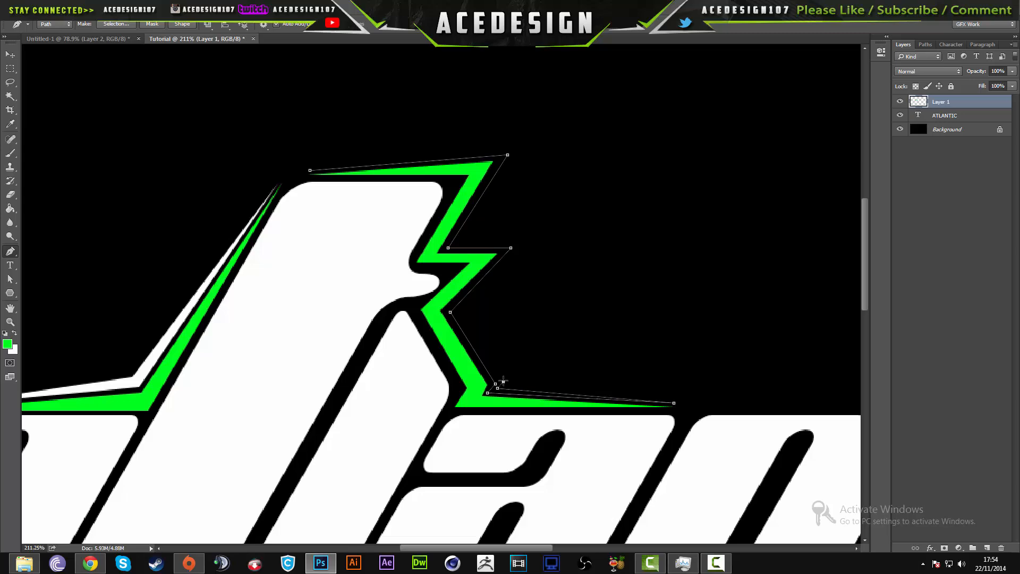
{"action": "left_click", "coordinate": [519, 149]}
{"action": "left_click", "coordinate": [310, 171]}
- Fill the outer zigzag path with the white background colour and dismiss it
{"action": "right_click", "coordinate": [416, 164]}
{"action": "left_click", "coordinate": [437, 235]}
{"action": "key", "text": "Return"}
{"action": "key", "text": "Return"}
- Switch to the Untitled-1 document and examine the accent shapes and colours of the finished logo
{"action": "scroll", "coordinate": [417, 304], "scroll_direction": "down", "scroll_amount": 5}
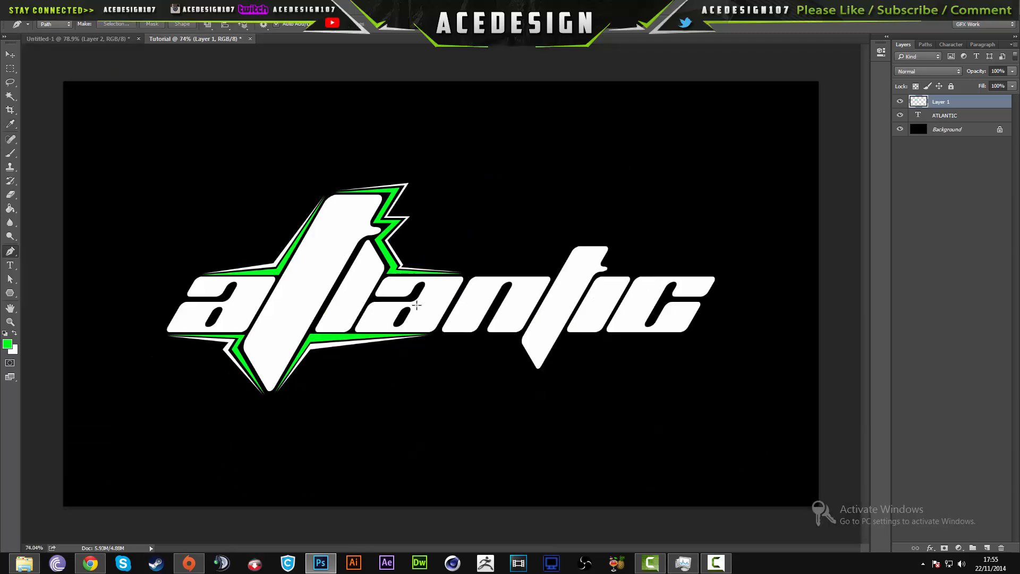
{"action": "scroll", "coordinate": [420, 308], "scroll_direction": "up", "scroll_amount": 4}
{"action": "scroll", "coordinate": [424, 374], "scroll_direction": "down", "scroll_amount": 4}
{"action": "scroll", "coordinate": [366, 295], "scroll_direction": "up", "scroll_amount": 1}
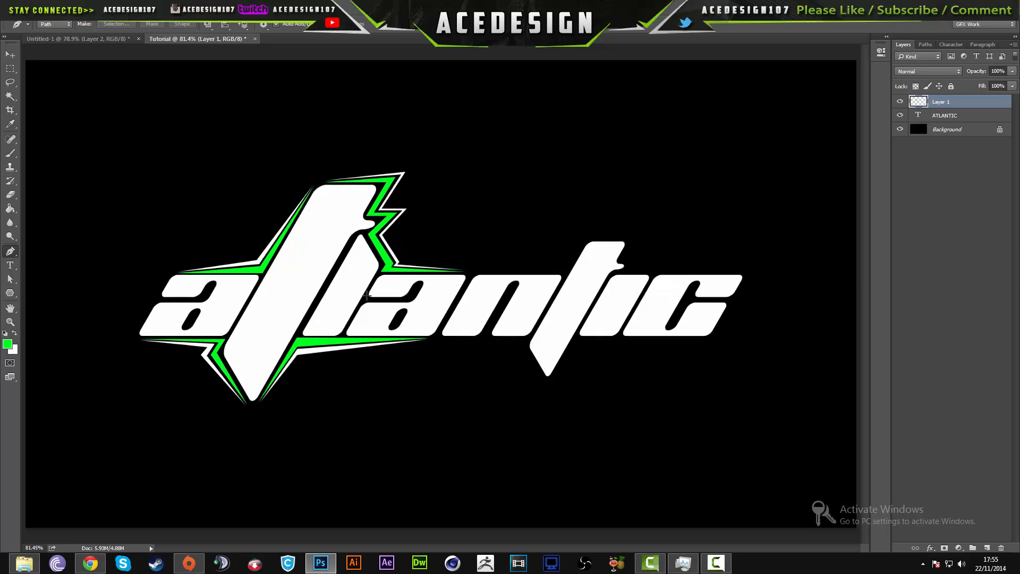
{"action": "left_click", "coordinate": [87, 41]}
{"action": "scroll", "coordinate": [560, 308], "scroll_direction": "up", "scroll_amount": 6}
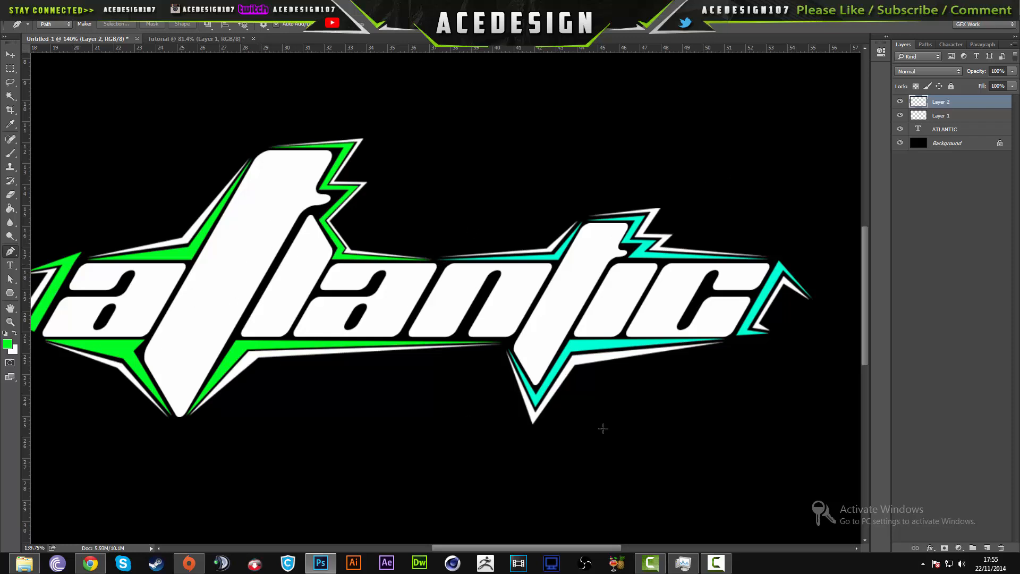
{"action": "scroll", "coordinate": [547, 289], "scroll_direction": "down", "scroll_amount": 3}
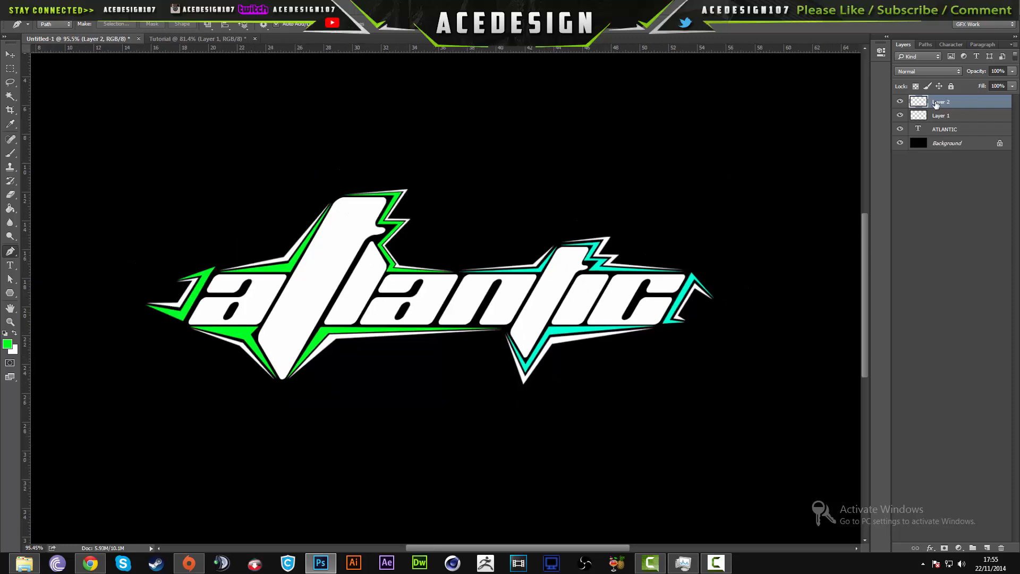
- Try shifting the hue of Layer 2's cyan accents to magenta with Hue/Saturation
{"action": "key", "text": "ctrl+u"}
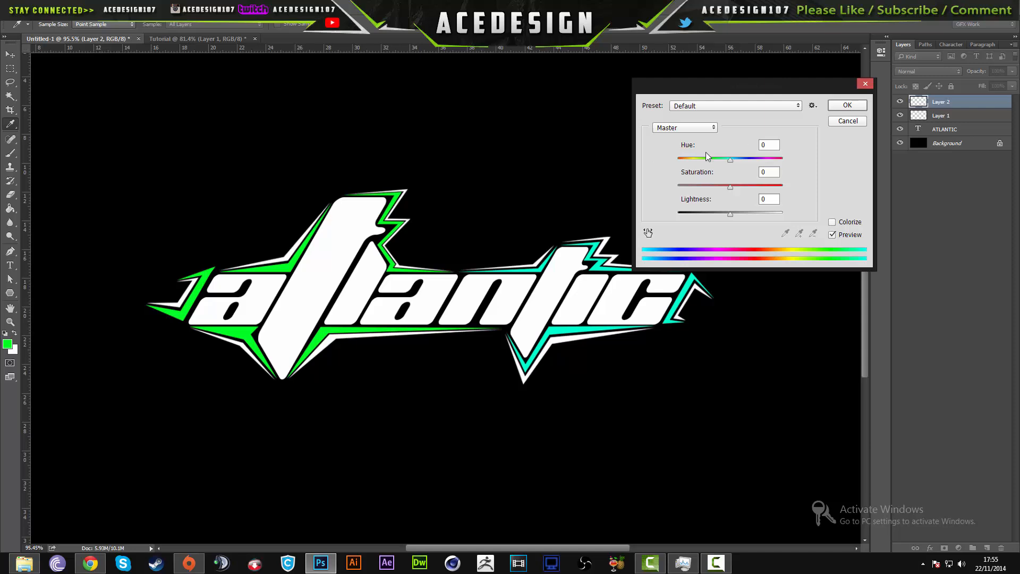
{"action": "left_click_drag", "start_coordinate": [706, 158], "coordinate": [777, 162]}
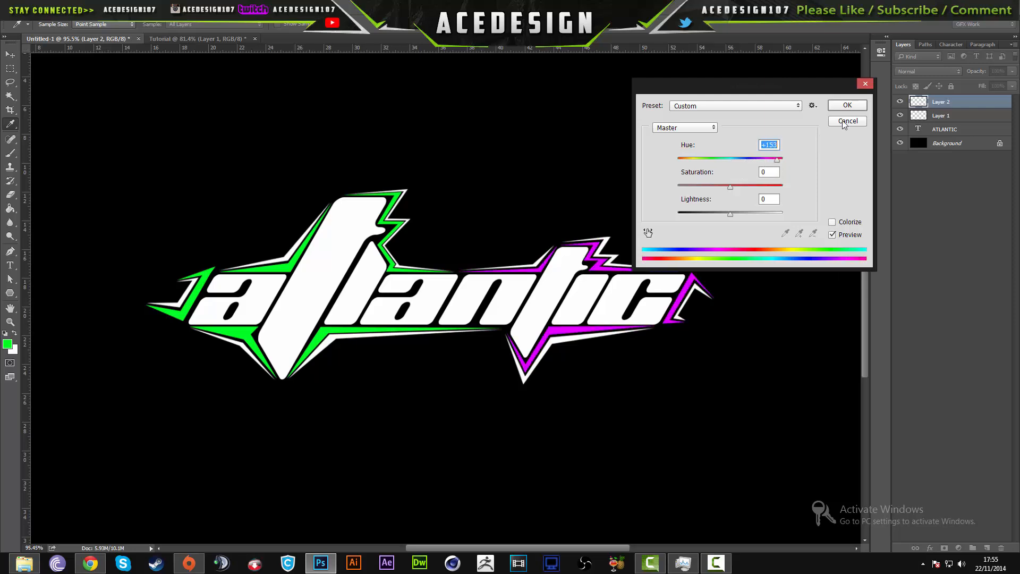
{"action": "left_click", "coordinate": [848, 121]}
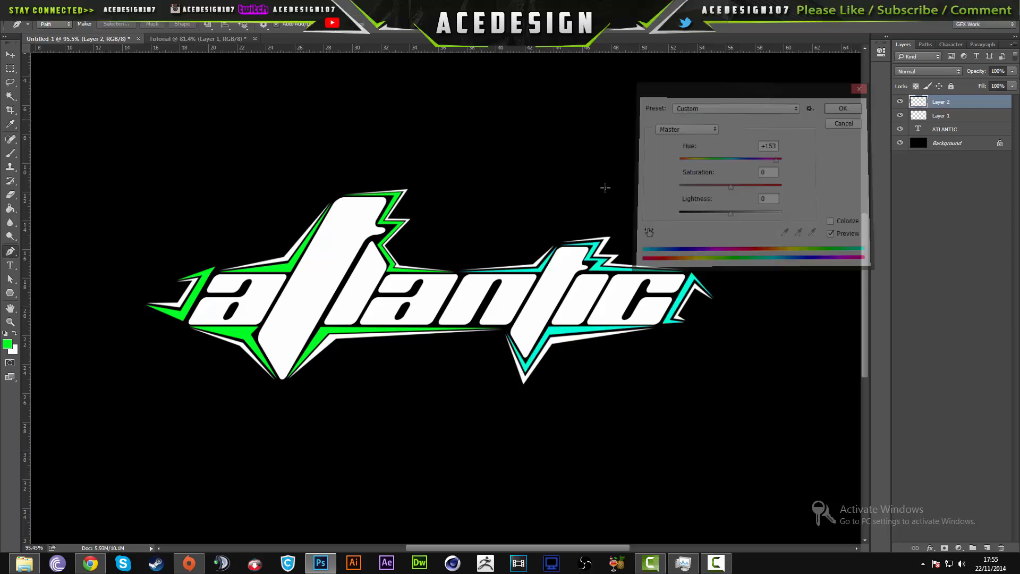
- Return to the Tutorial document and add a new layer above Layer 1
{"action": "left_click", "coordinate": [164, 39]}
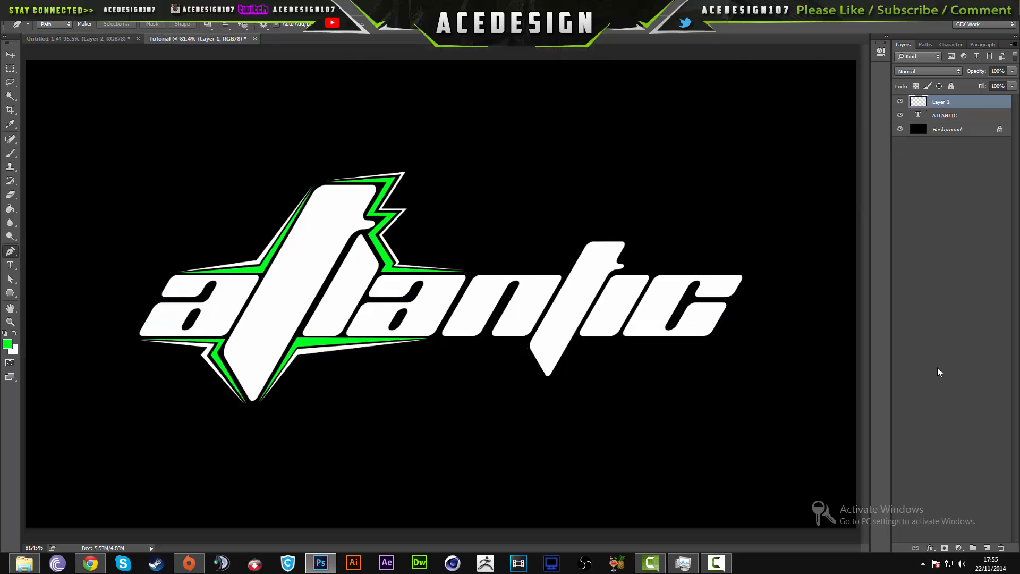
{"action": "left_click", "coordinate": [988, 547]}
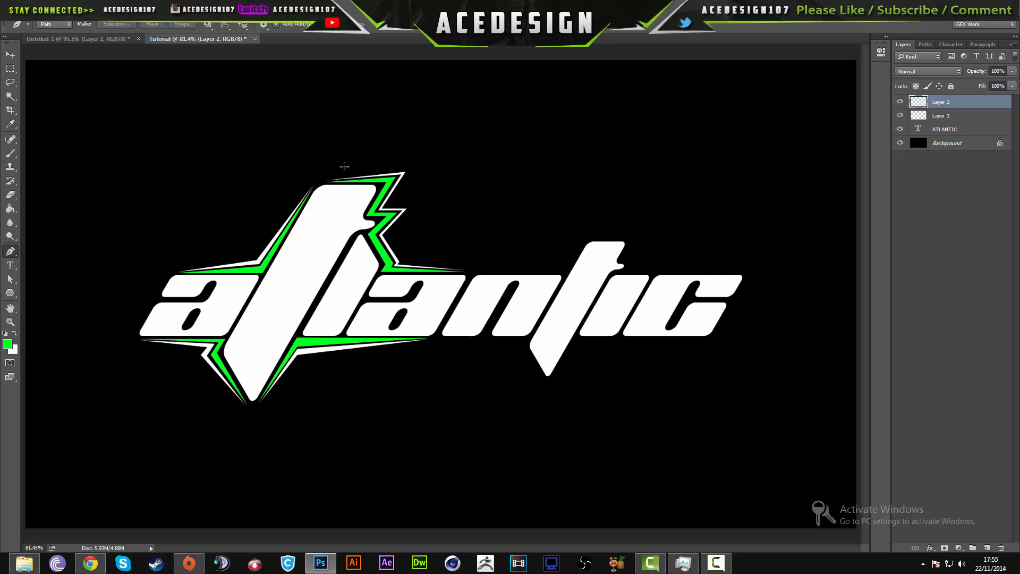
- Draw an angular accent path above the n and up the second t's edge on Layer 2, filled with green
{"action": "scroll", "coordinate": [527, 305], "scroll_direction": "up", "scroll_amount": 3}
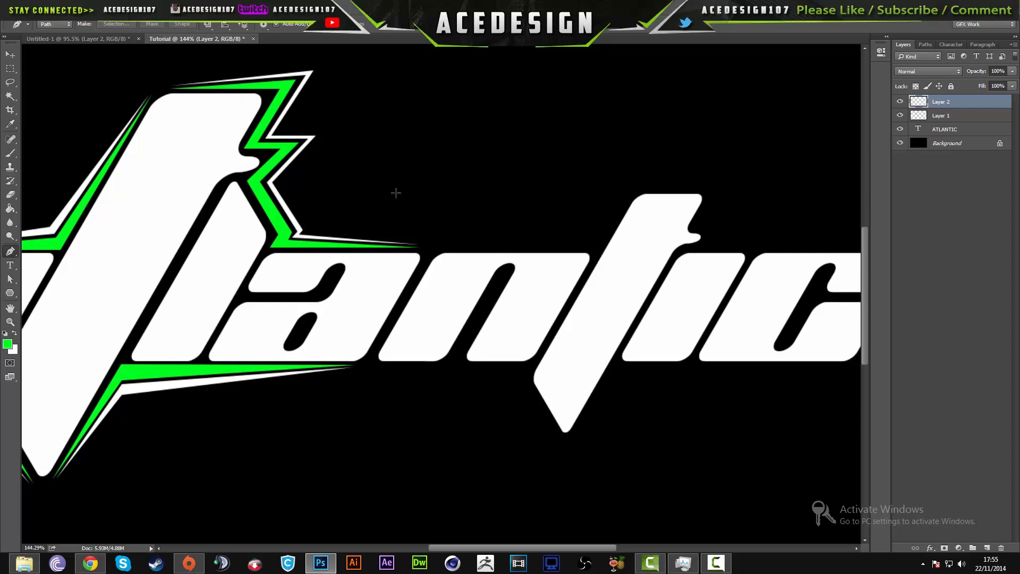
{"action": "left_click", "coordinate": [431, 246]}
{"action": "left_click_drag", "start_coordinate": [600, 247], "coordinate": [634, 190]}
{"action": "right_click", "coordinate": [591, 244]}
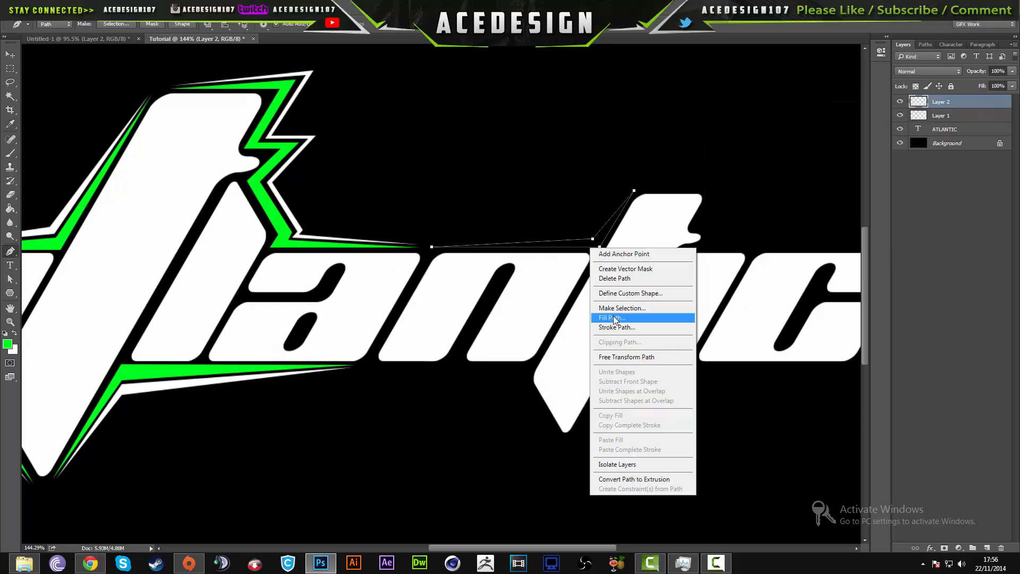
{"action": "left_click", "coordinate": [625, 312]}
- Draw a thin path along the outside of the green accent above the n and fill it with white
{"action": "left_click", "coordinate": [435, 245]}
{"action": "left_click", "coordinate": [592, 236]}
{"action": "left_click", "coordinate": [631, 192]}
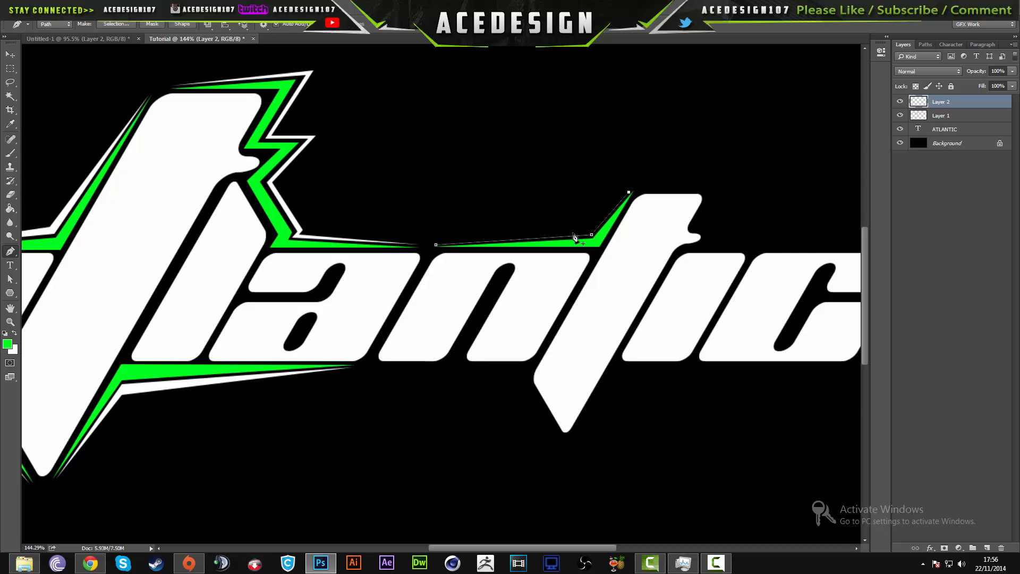
{"action": "left_click", "coordinate": [585, 229]}
{"action": "left_click", "coordinate": [435, 244]}
{"action": "left_click", "coordinate": [517, 152]}
{"action": "left_click", "coordinate": [492, 225]}
- Draw a path under the n, around the second t's lower tip and along beneath the c, and fill it with green
{"action": "scroll", "coordinate": [440, 333], "scroll_direction": "down", "scroll_amount": 4}
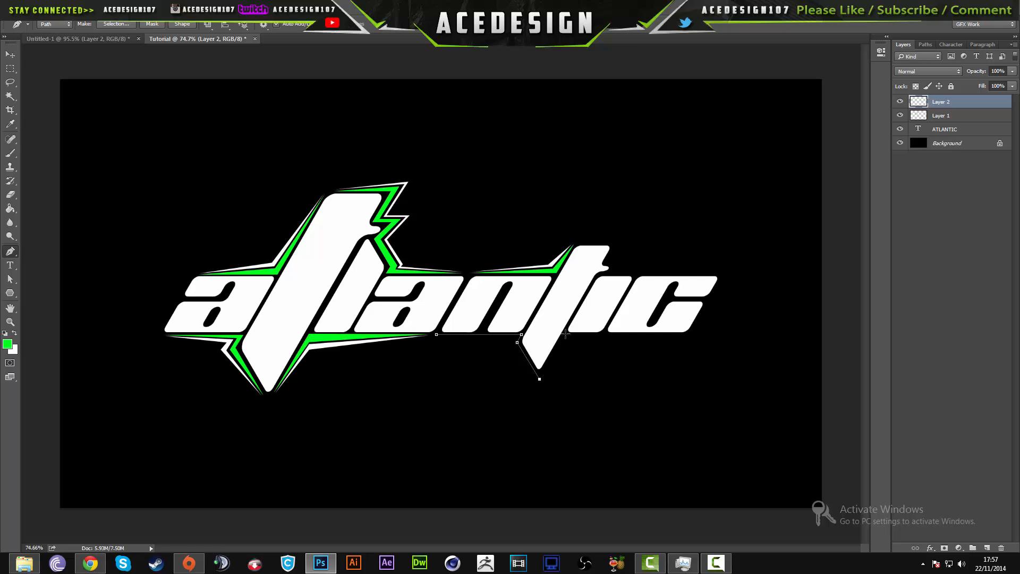
{"action": "right_click", "coordinate": [512, 340]}
{"action": "left_click", "coordinate": [547, 154]}
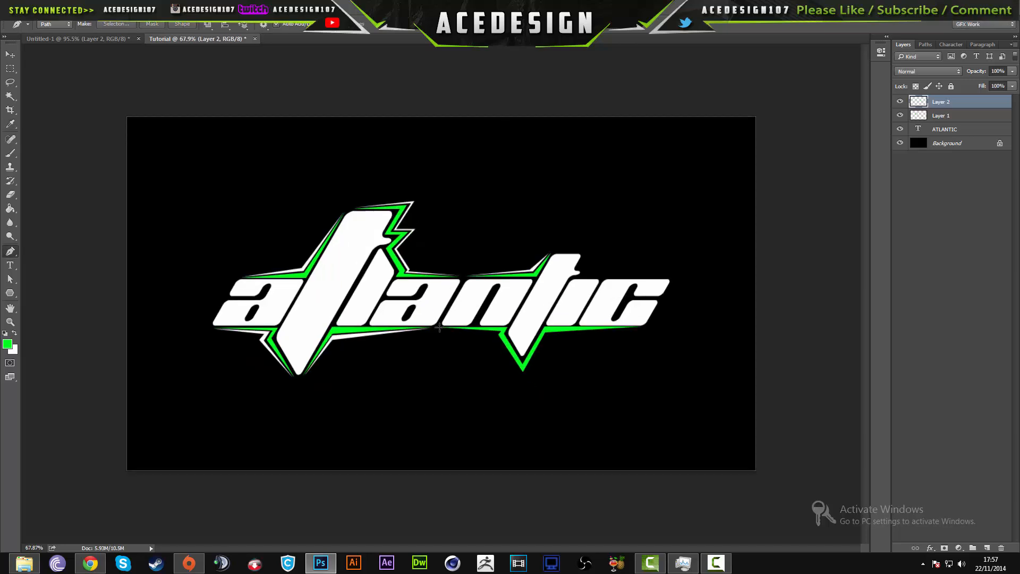
- Outline the outer edge of the green accent under the n, second t and c with a thin Pen path, filled with white
{"action": "key", "text": "ctrl+t"}
{"action": "key", "text": "Return"}
{"action": "key", "text": "p"}
{"action": "left_click", "coordinate": [438, 342]}
{"action": "left_click", "coordinate": [523, 348]}
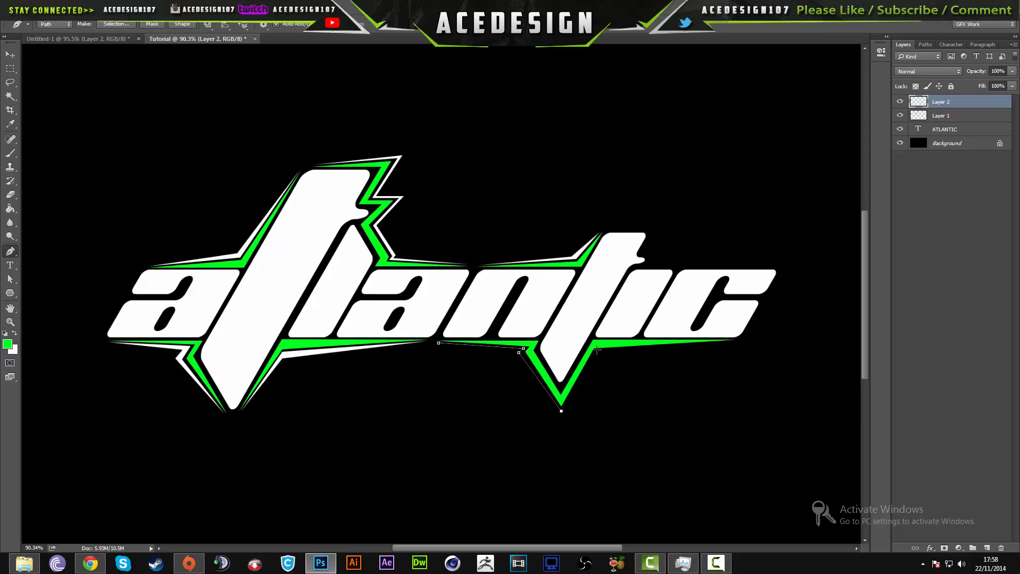
{"action": "left_click", "coordinate": [735, 340]}
- Draw a closed zigzag path from the second t's top along above the i and c, and fill it with green
{"action": "scroll", "coordinate": [520, 354], "scroll_direction": "up", "scroll_amount": 5}
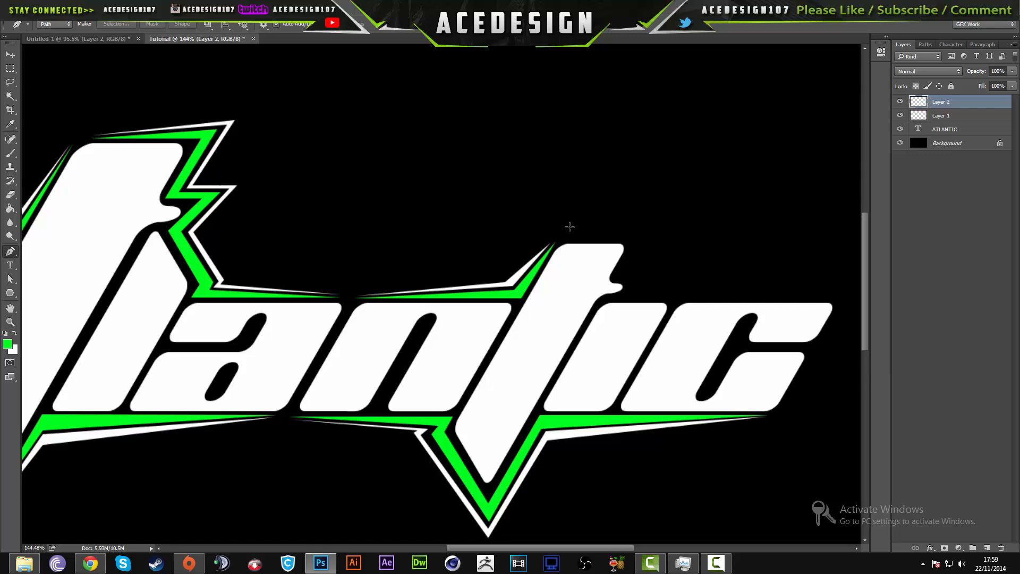
{"action": "left_click", "coordinate": [562, 240]}
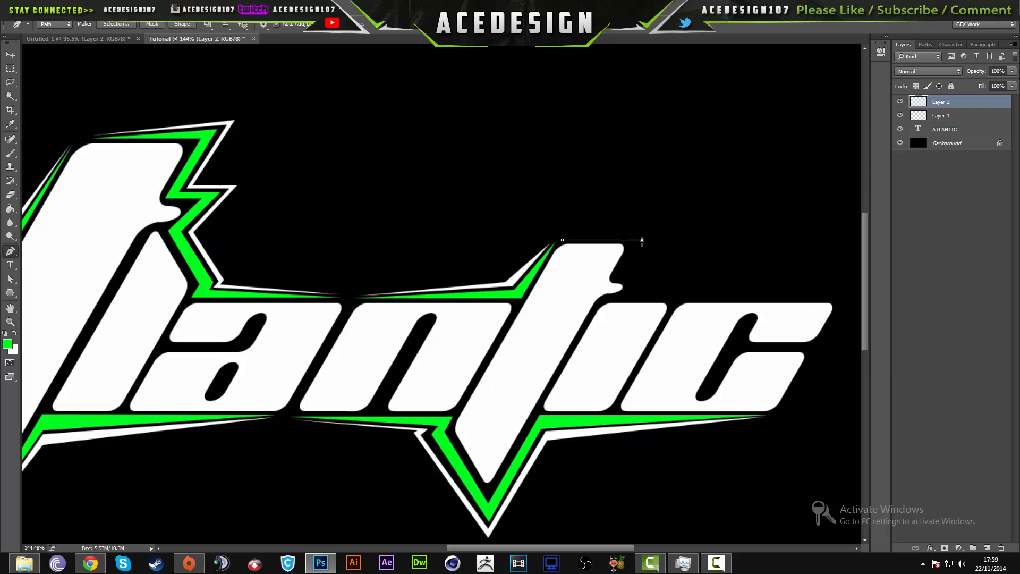
{"action": "left_click", "coordinate": [638, 279]}
{"action": "left_click", "coordinate": [618, 298]}
{"action": "left_click", "coordinate": [831, 298]}
{"action": "left_click", "coordinate": [637, 293]}
{"action": "left_click", "coordinate": [654, 276]}
{"action": "left_click", "coordinate": [626, 275]}
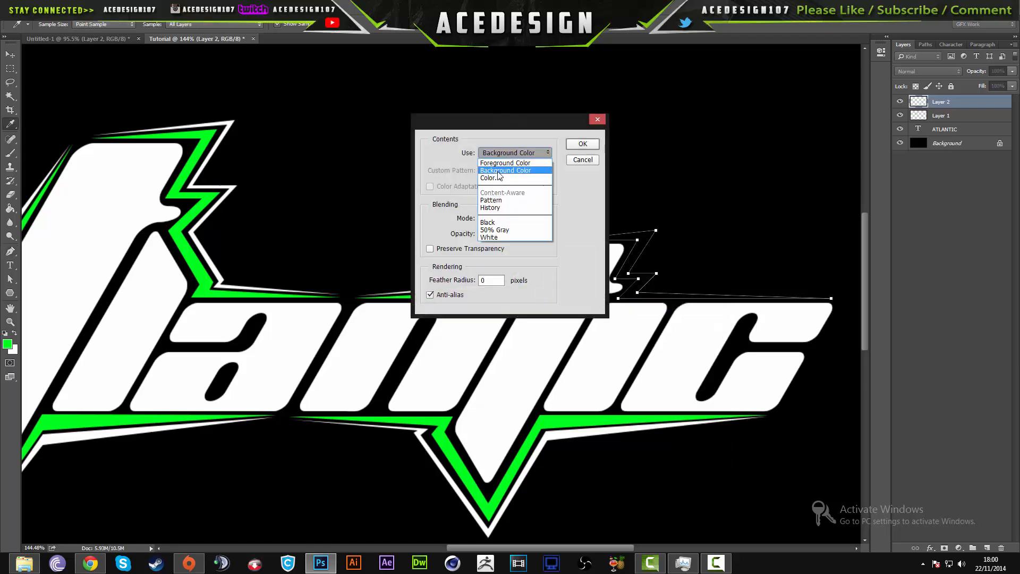
{"action": "left_click", "coordinate": [580, 141]}
- Draw a closed zigzag path along the outside of the green accent above the second t, i and c, and fill it with white
{"action": "left_click", "coordinate": [564, 237]}
{"action": "left_click", "coordinate": [663, 225]}
{"action": "left_click", "coordinate": [644, 290]}
{"action": "left_click", "coordinate": [829, 295]}
{"action": "left_click", "coordinate": [662, 284]}
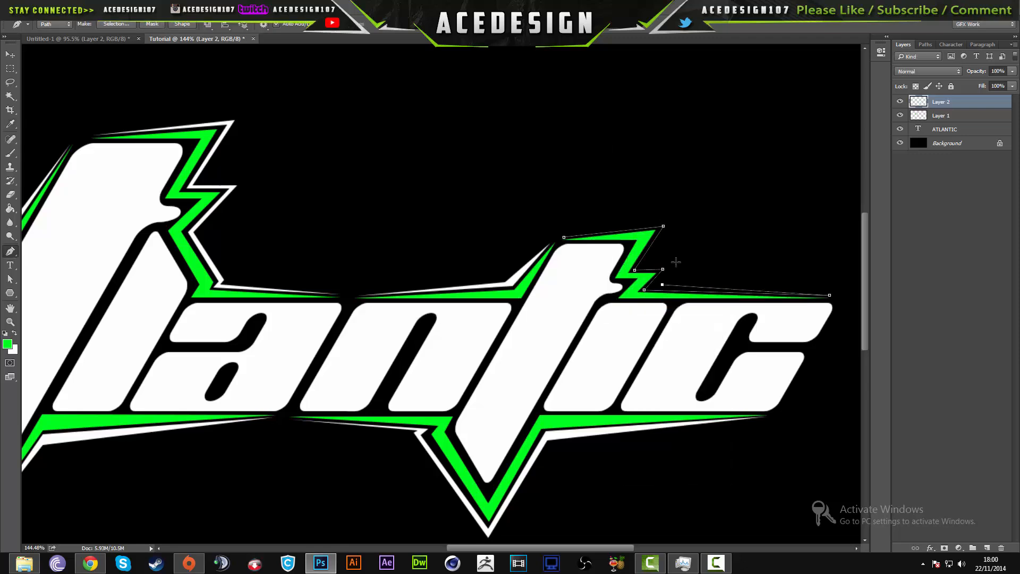
{"action": "left_click", "coordinate": [677, 215]}
{"action": "left_click", "coordinate": [563, 237]}
{"action": "right_click", "coordinate": [591, 237]}
{"action": "left_click", "coordinate": [616, 293]}
{"action": "left_click", "coordinate": [583, 144]}
{"action": "key", "text": "Return"}
{"action": "left_click_drag", "start_coordinate": [583, 213], "coordinate": [505, 212]}
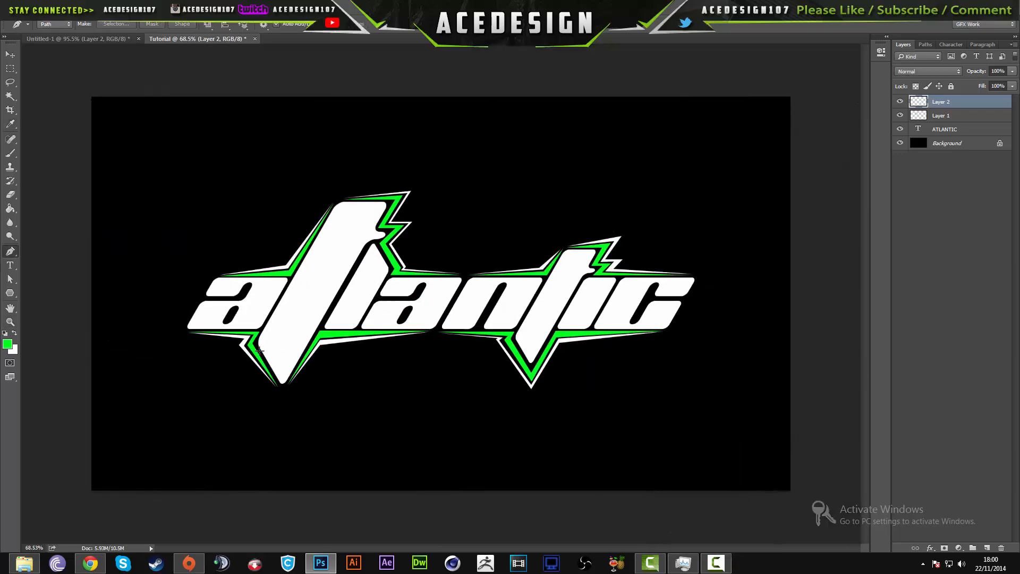
- Examine the green and white accents around the atlantic lettering, both close up and as a whole
{"action": "scroll", "coordinate": [466, 346], "scroll_direction": "up", "scroll_amount": 2}
{"action": "scroll", "coordinate": [509, 280], "scroll_direction": "down", "scroll_amount": 2}
{"action": "scroll", "coordinate": [509, 280], "scroll_direction": "up", "scroll_amount": 1}
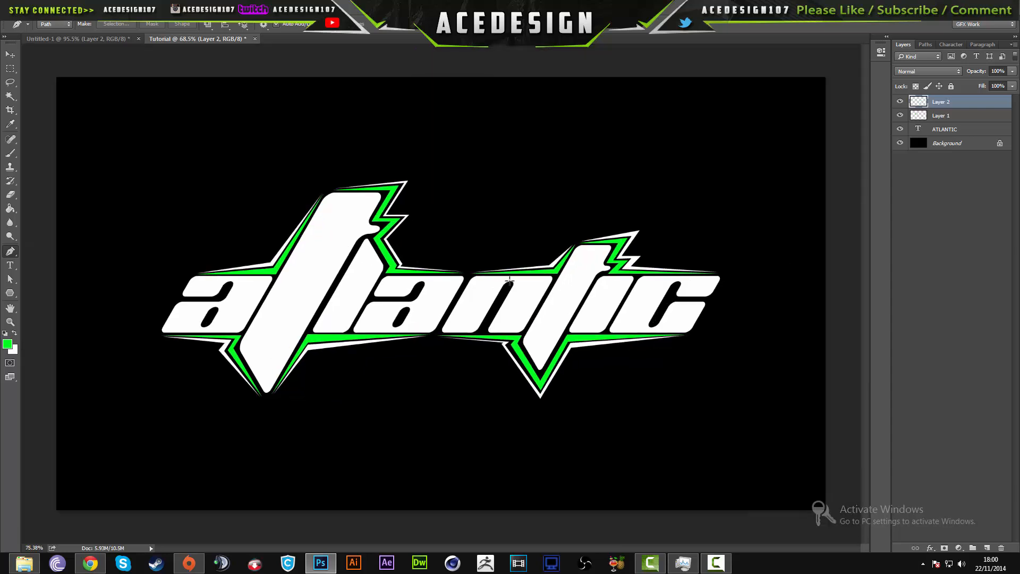
{"action": "scroll", "coordinate": [509, 280], "scroll_direction": "up", "scroll_amount": 1}
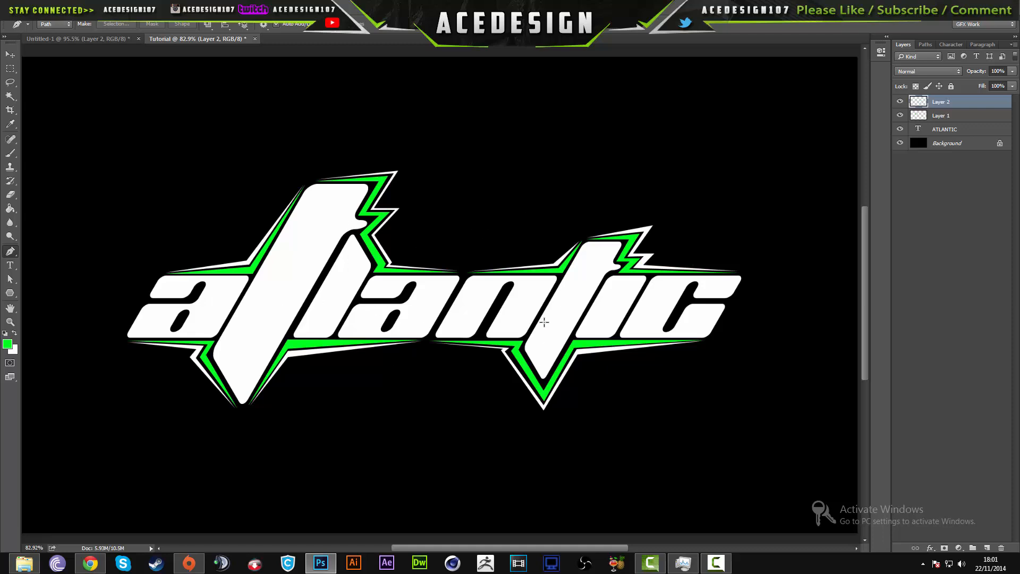
{"action": "scroll", "coordinate": [542, 322], "scroll_direction": "up", "scroll_amount": 4}
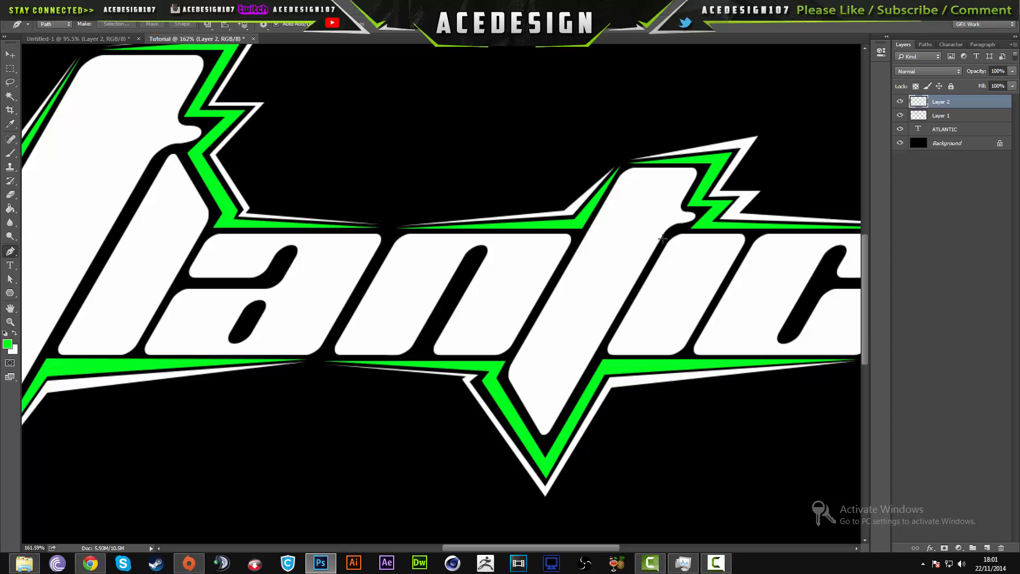
{"action": "scroll", "coordinate": [564, 367], "scroll_direction": "down", "scroll_amount": 3}
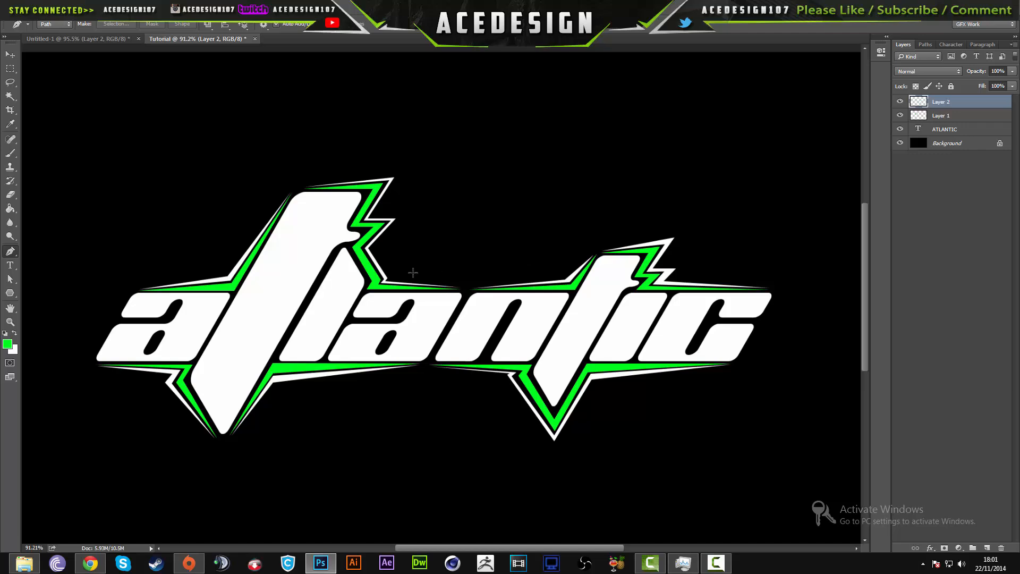
{"action": "scroll", "coordinate": [488, 314], "scroll_direction": "up", "scroll_amount": 3}
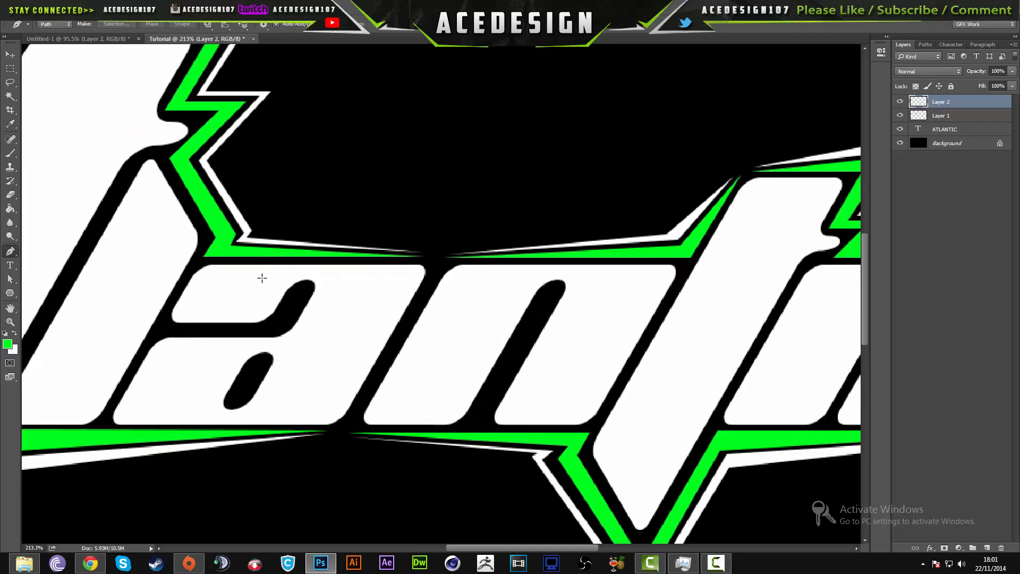
{"action": "scroll", "coordinate": [470, 234], "scroll_direction": "down", "scroll_amount": 3}
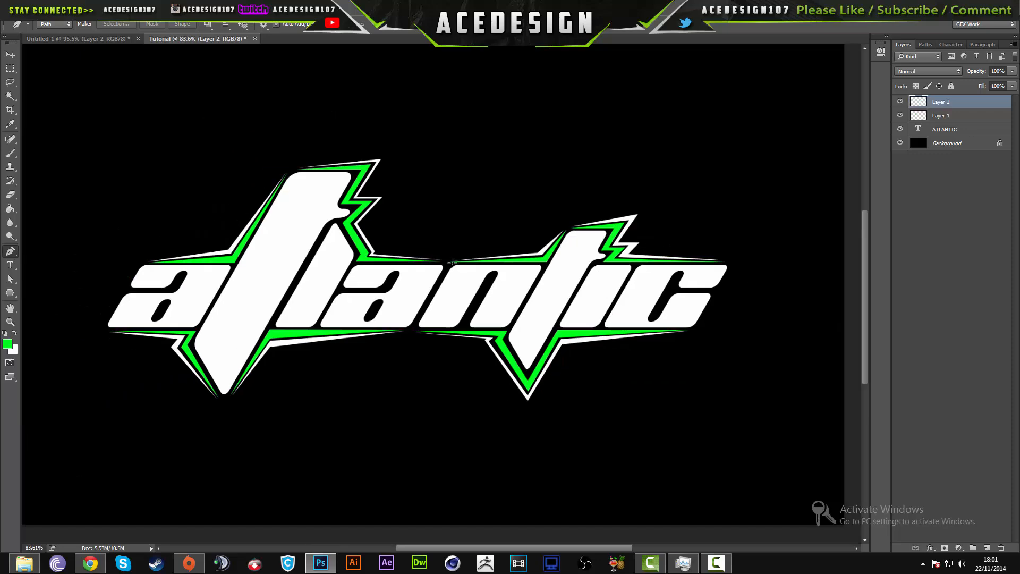
{"action": "scroll", "coordinate": [464, 259], "scroll_direction": "down", "scroll_amount": 2}
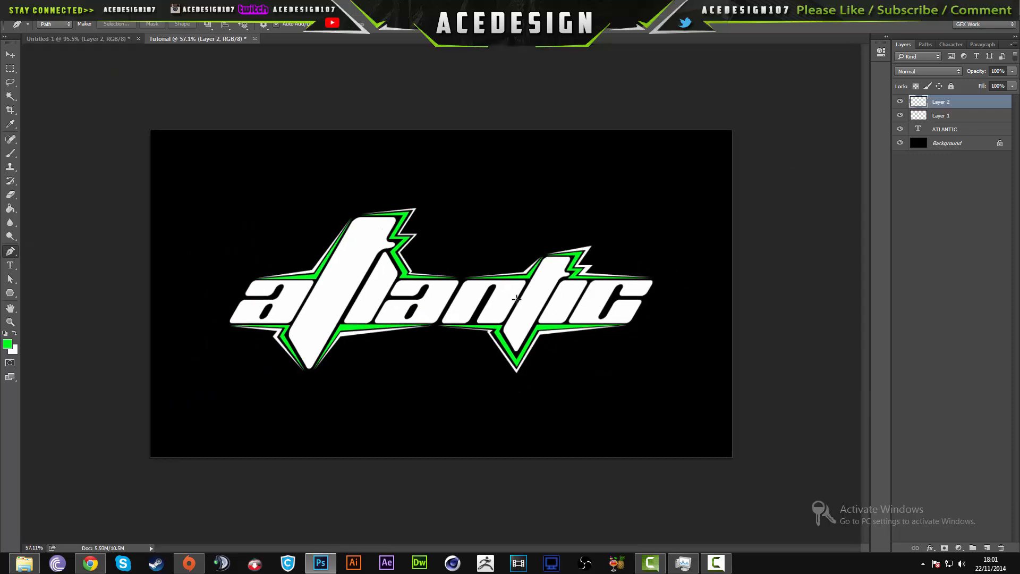
{"action": "scroll", "coordinate": [516, 299], "scroll_direction": "up", "scroll_amount": 1}
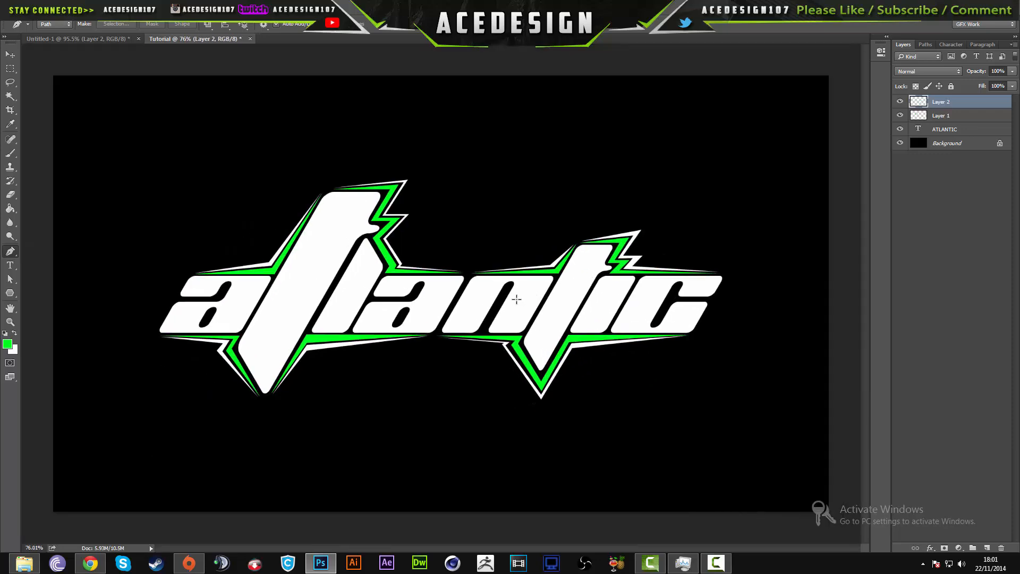
{"action": "scroll", "coordinate": [516, 300], "scroll_direction": "up", "scroll_amount": 2}
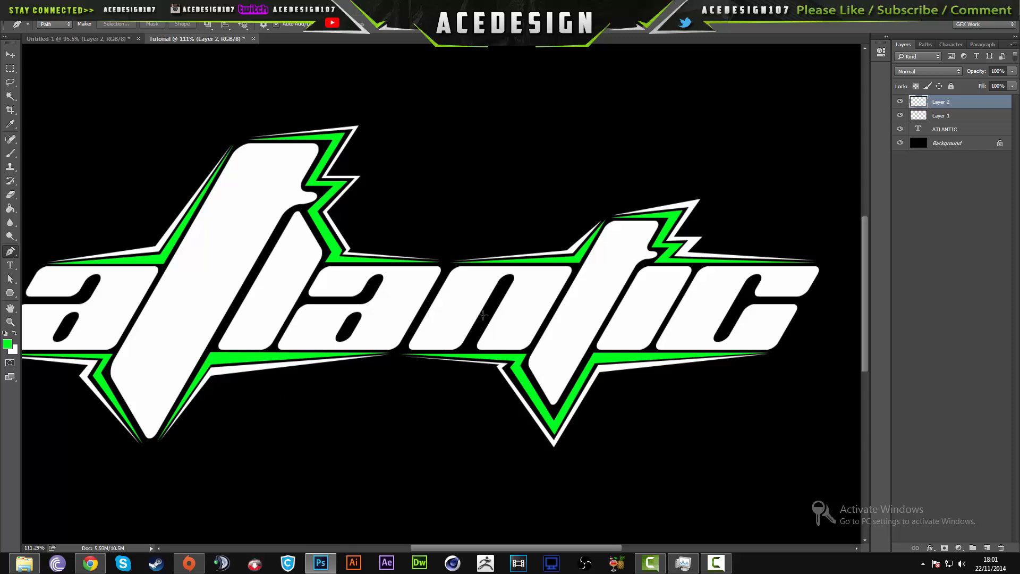
{"action": "scroll", "coordinate": [301, 334], "scroll_direction": "down", "scroll_amount": 2}
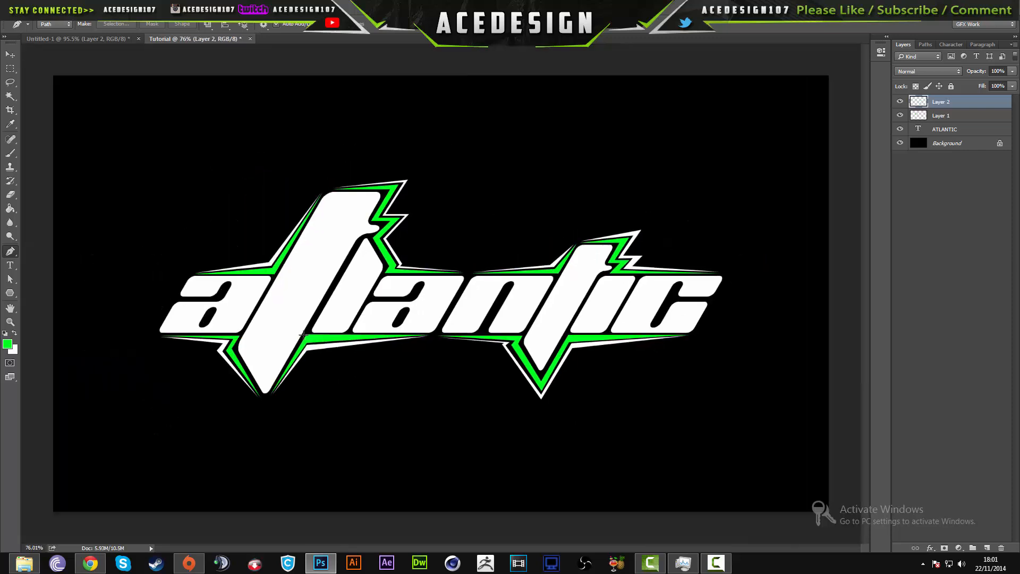
{"action": "scroll", "coordinate": [304, 335], "scroll_direction": "down", "scroll_amount": 1}
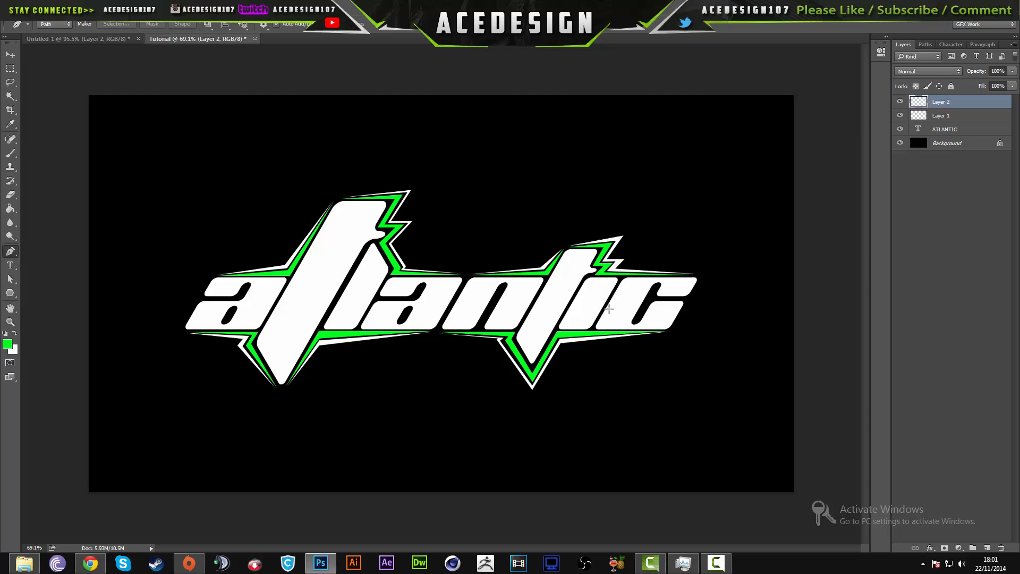
- Shift the hue of Layer 2 with Hue/Saturation to recolour its green accents turquoise
{"action": "left_click", "coordinate": [963, 119]}
{"action": "left_click", "coordinate": [973, 102]}
{"action": "key", "text": "i"}
{"action": "key", "text": "ctrl+u"}
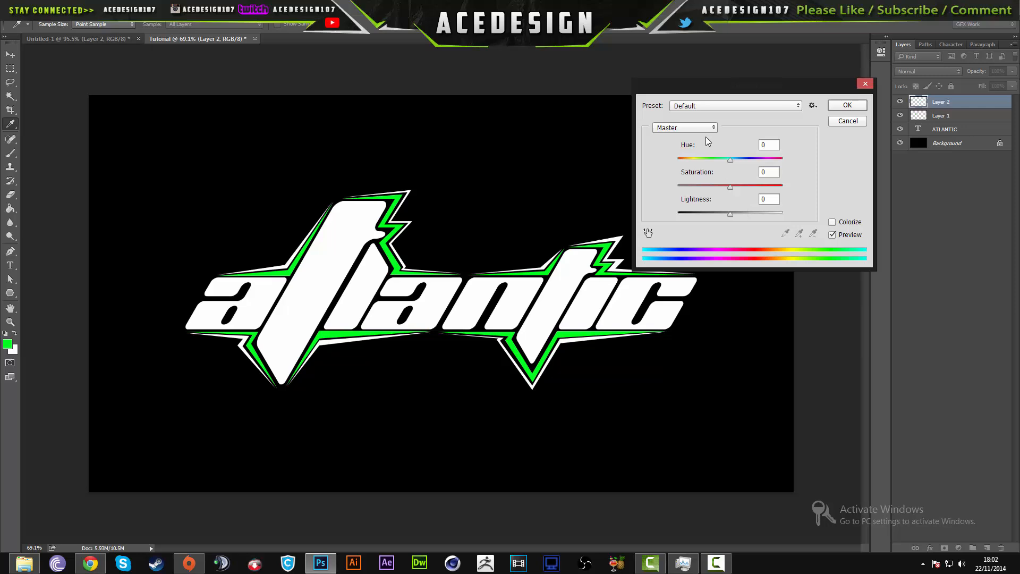
{"action": "left_click_drag", "start_coordinate": [724, 160], "coordinate": [697, 160]}
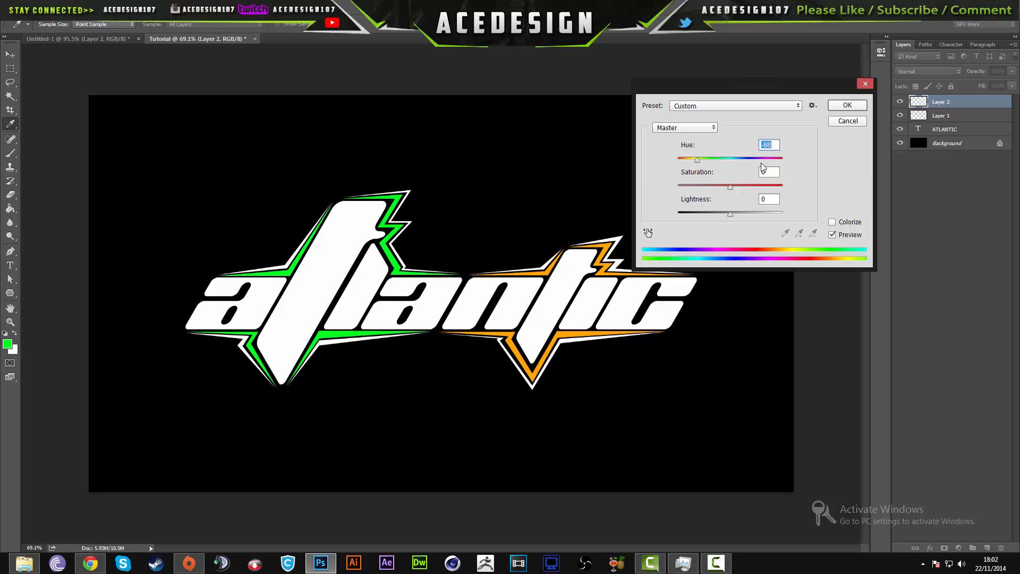
{"action": "left_click_drag", "start_coordinate": [764, 158], "coordinate": [755, 185]}
{"action": "left_click", "coordinate": [847, 105]}
{"action": "key", "text": "p"}
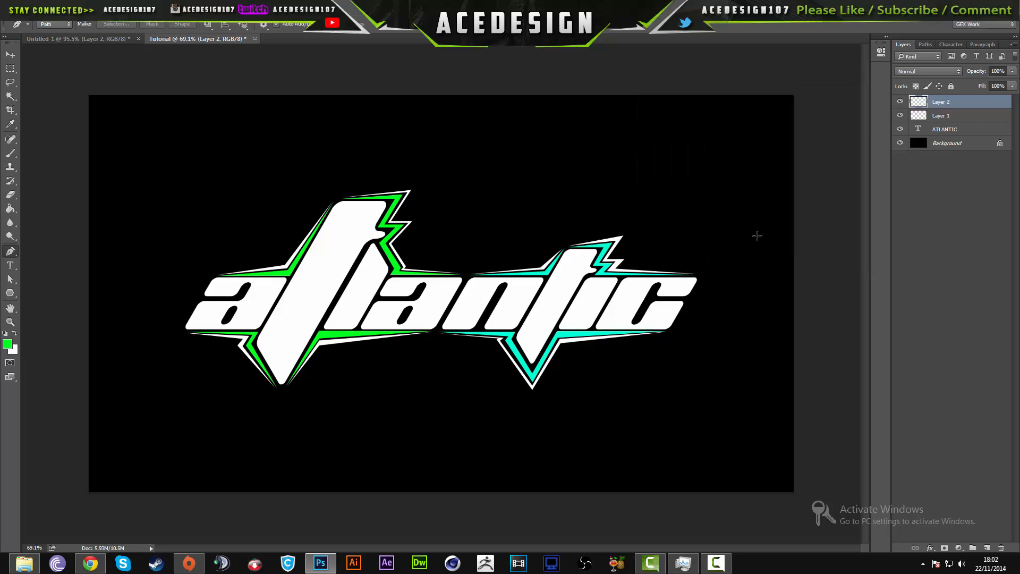
{"action": "key", "text": "Return"}
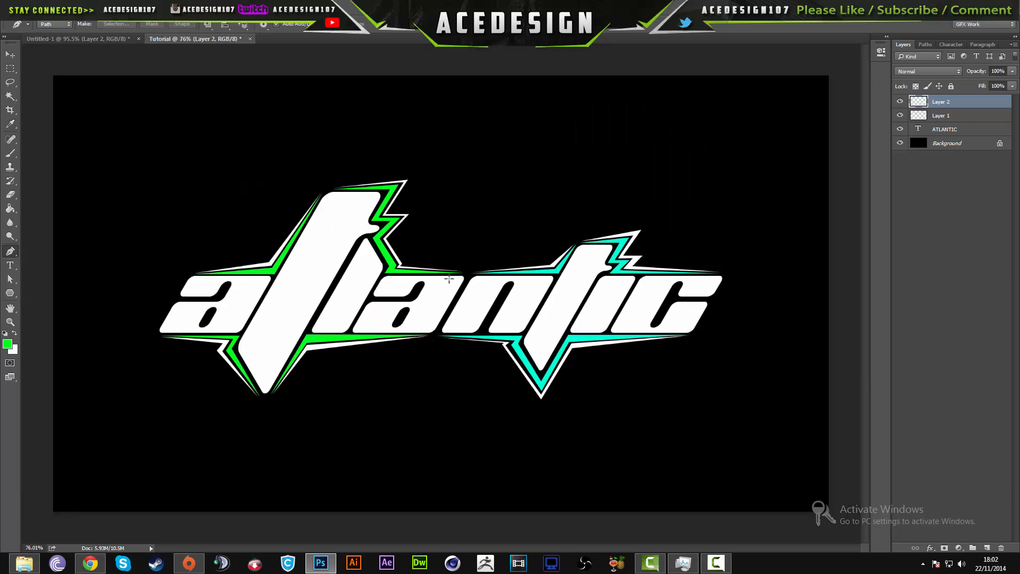
- Examine the accents at both ends of the logo in the Untitled-1 document, and return to the Tutorial document
{"action": "left_click", "coordinate": [72, 37]}
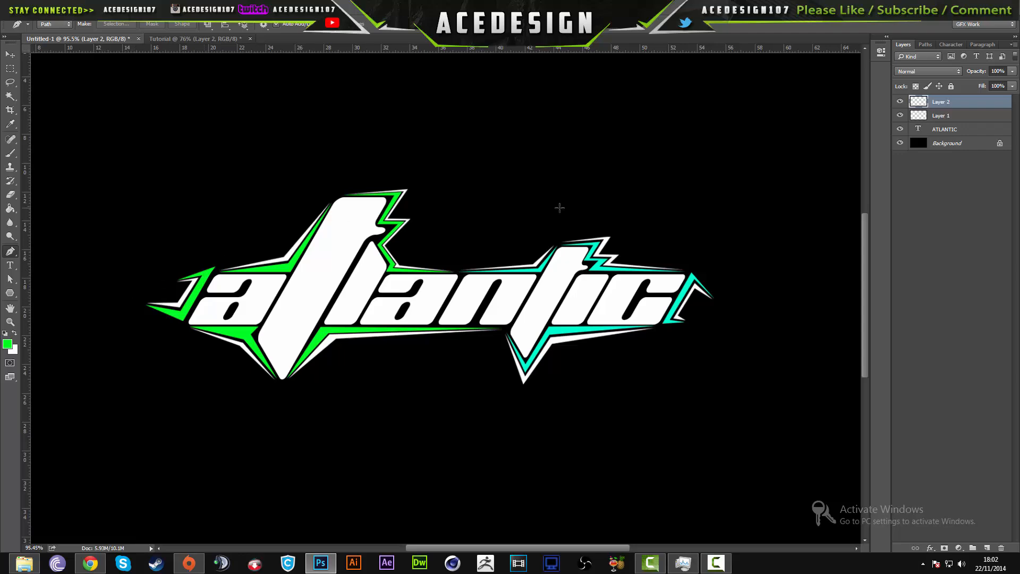
{"action": "scroll", "coordinate": [185, 292], "scroll_direction": "up", "scroll_amount": 3}
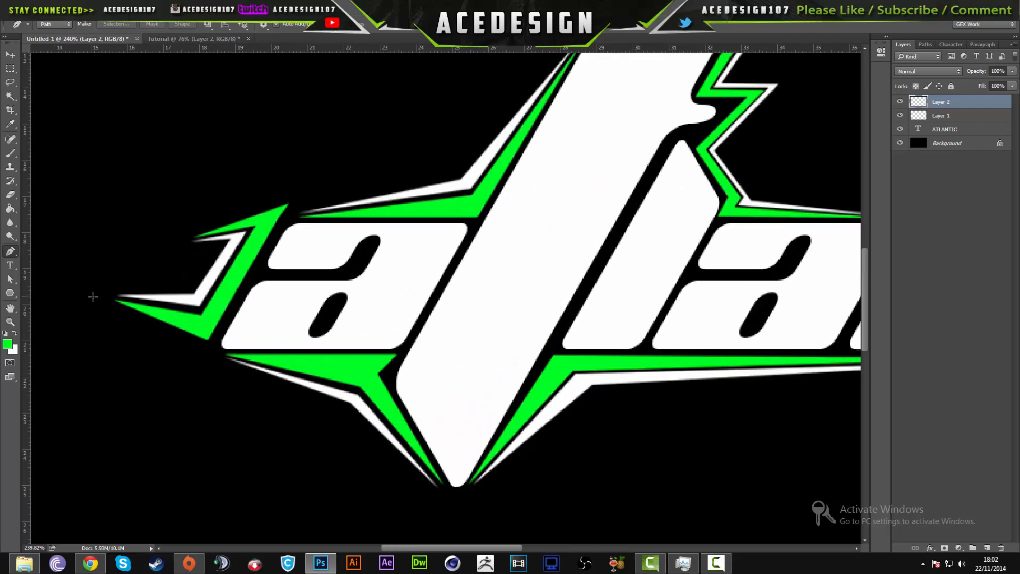
{"action": "scroll", "coordinate": [296, 285], "scroll_direction": "down", "scroll_amount": 5}
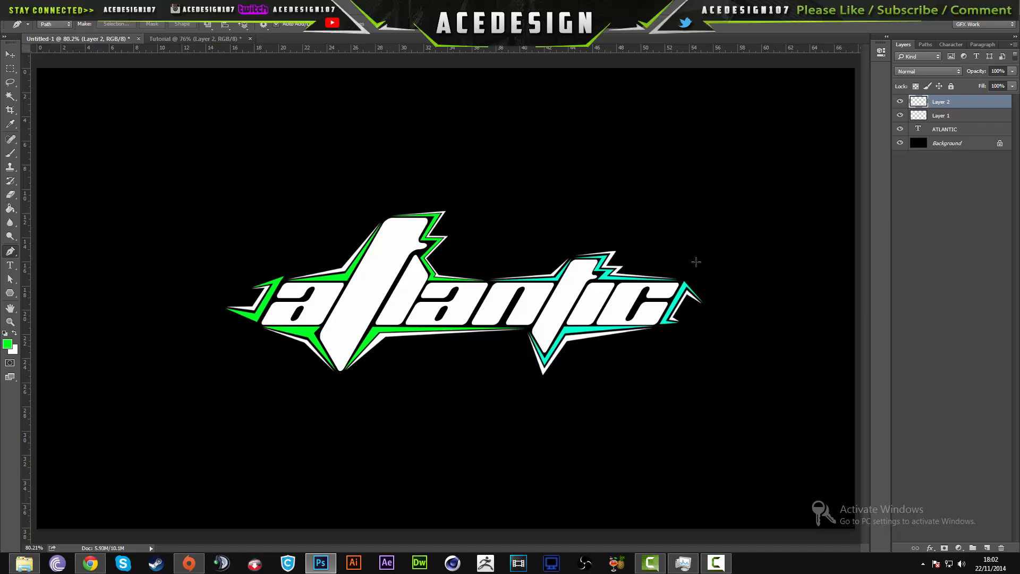
{"action": "scroll", "coordinate": [696, 266], "scroll_direction": "up", "scroll_amount": 2}
{"action": "scroll", "coordinate": [694, 269], "scroll_direction": "up", "scroll_amount": 1}
{"action": "scroll", "coordinate": [680, 332], "scroll_direction": "down", "scroll_amount": 3}
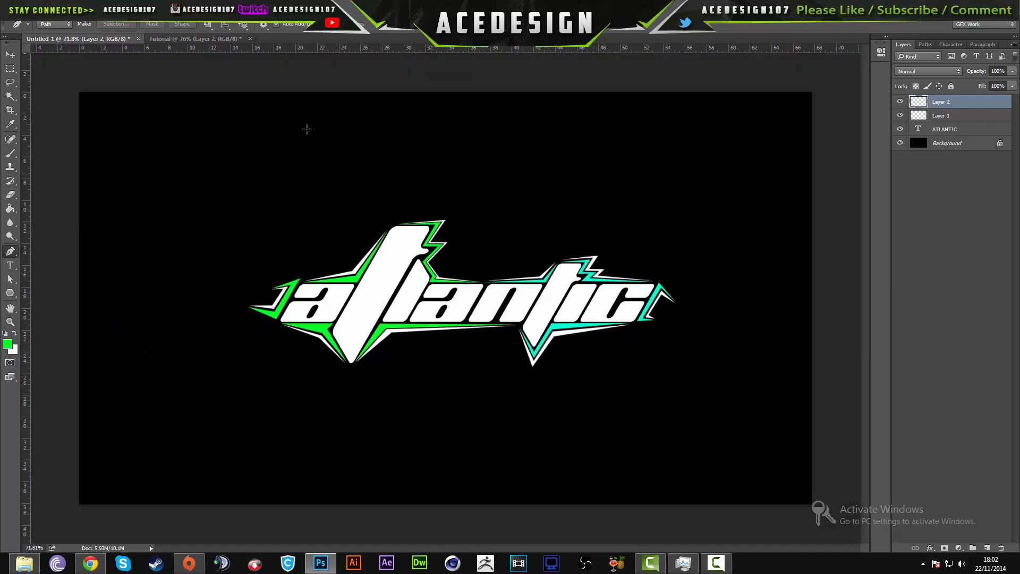
{"action": "left_click", "coordinate": [187, 38]}
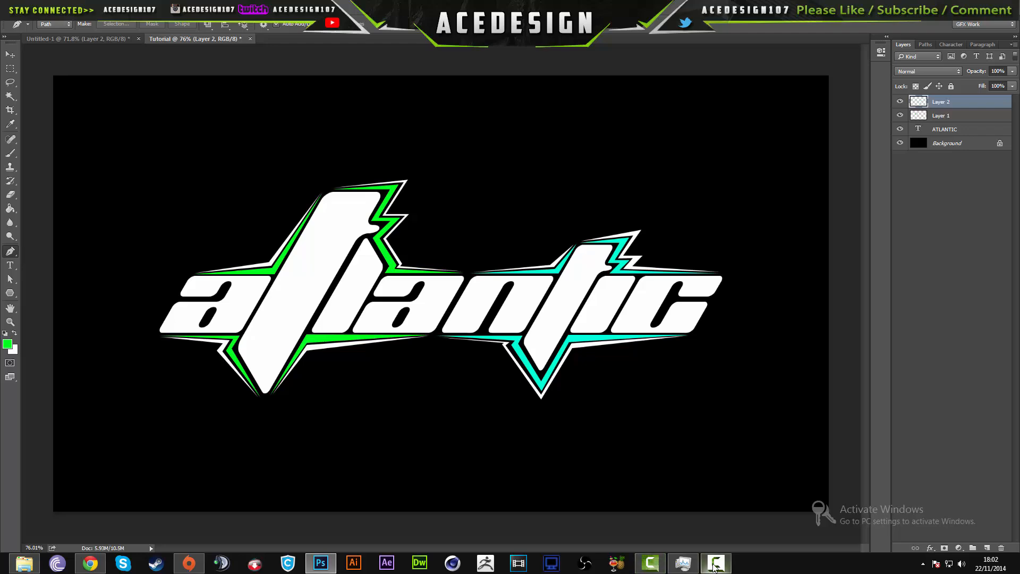
{"action": "mouse_move", "coordinate": [714, 567]}
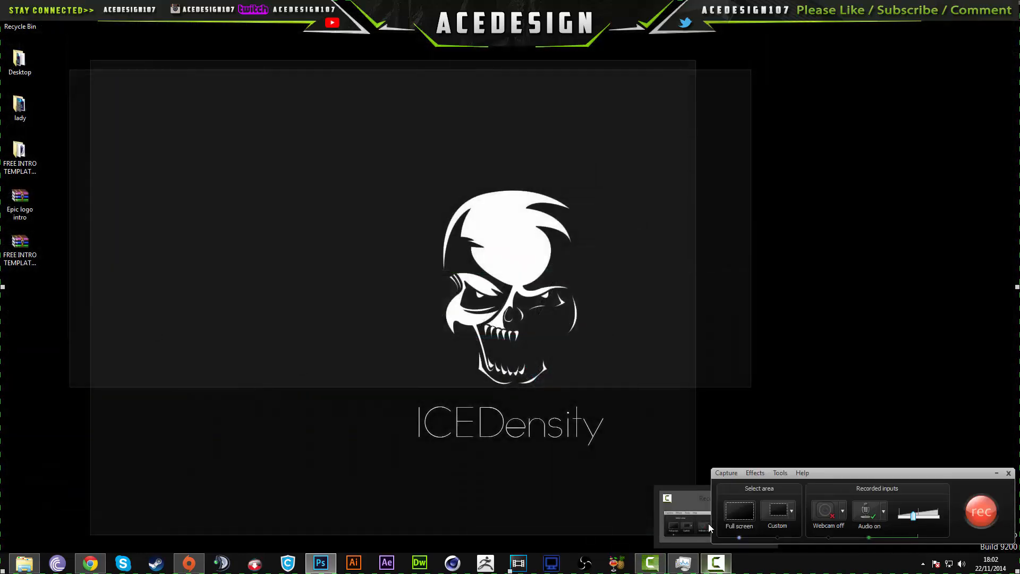
{"action": "left_click", "coordinate": [709, 524]}
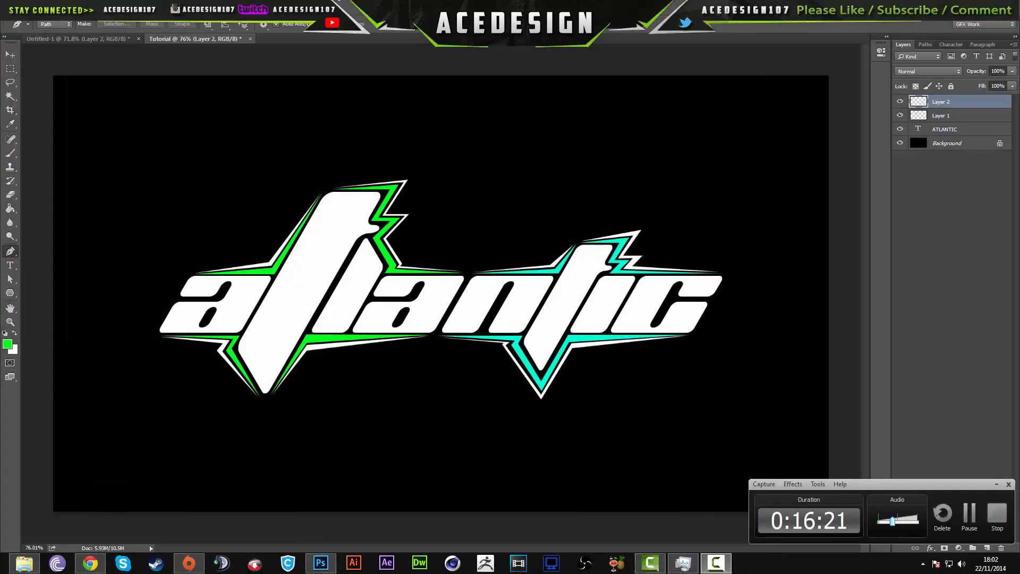
{"action": "left_click", "coordinate": [995, 484]}
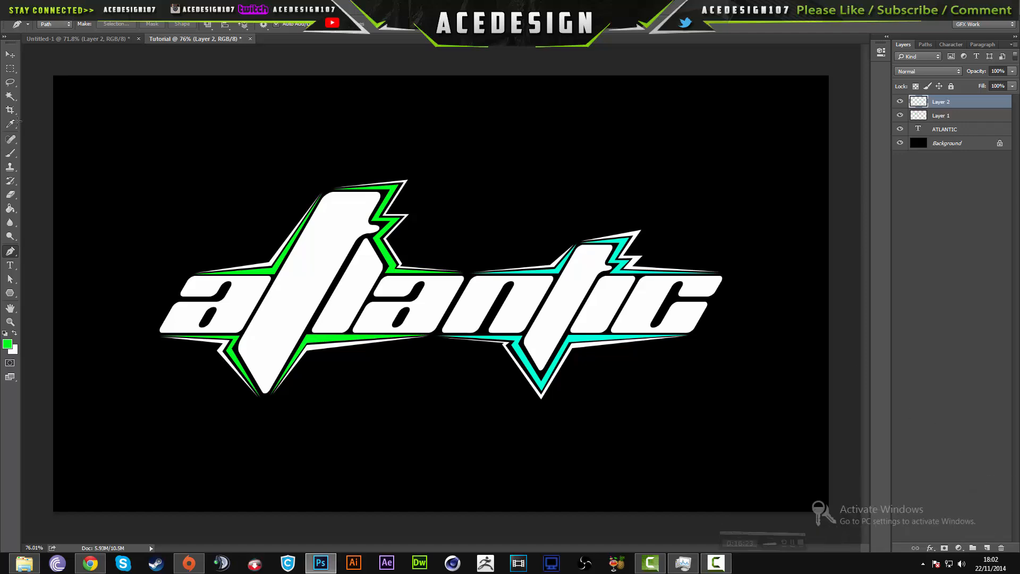
- Open Youtube Layout Template.psd from the Youtube Layout folder inside GFX Packs on the My Book (H:) drive
{"action": "left_click", "coordinate": [25, 10]}
{"action": "left_click", "coordinate": [38, 30]}
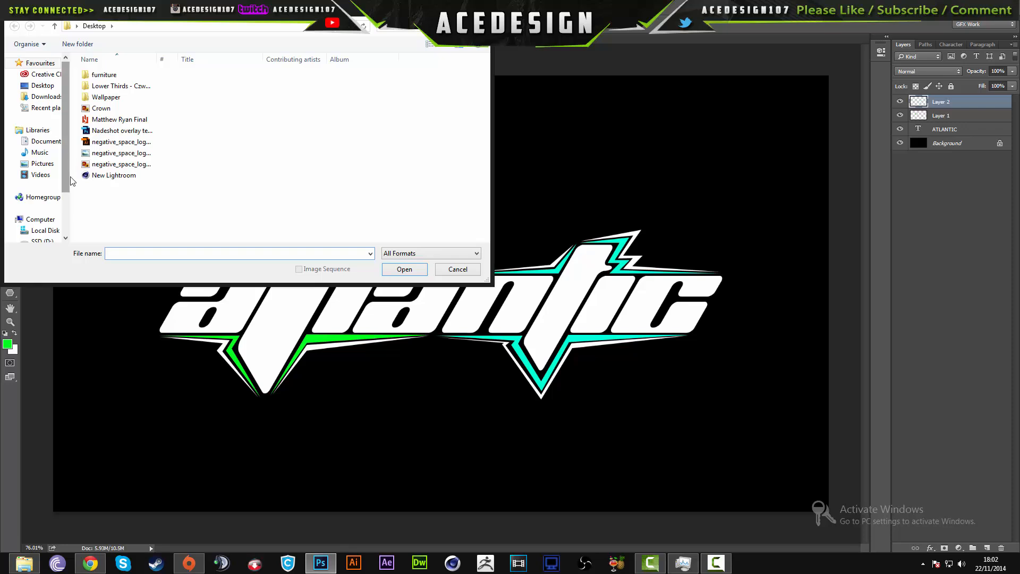
{"action": "scroll", "coordinate": [53, 202], "scroll_direction": "down", "scroll_amount": 2}
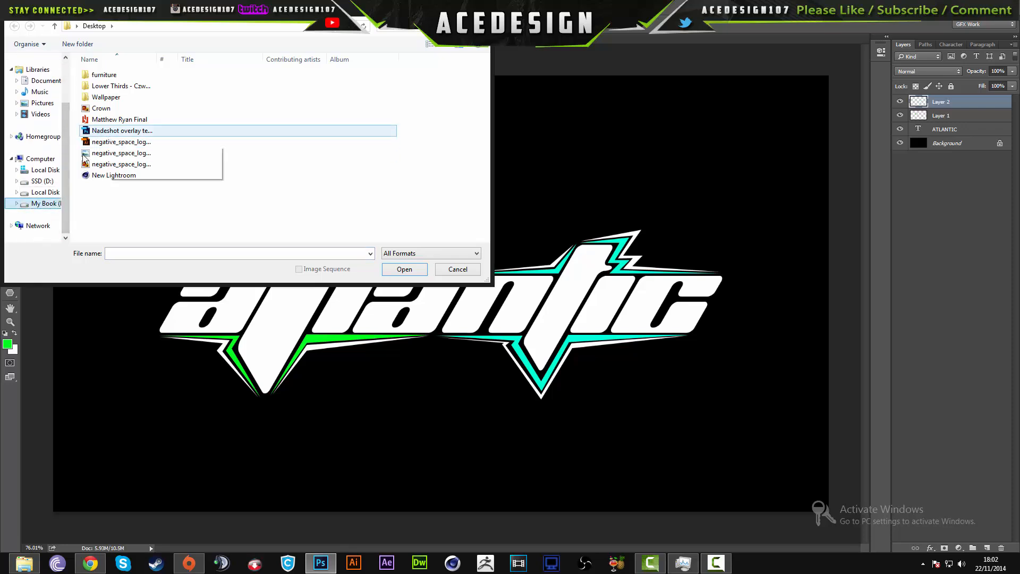
{"action": "double_click", "coordinate": [107, 132]}
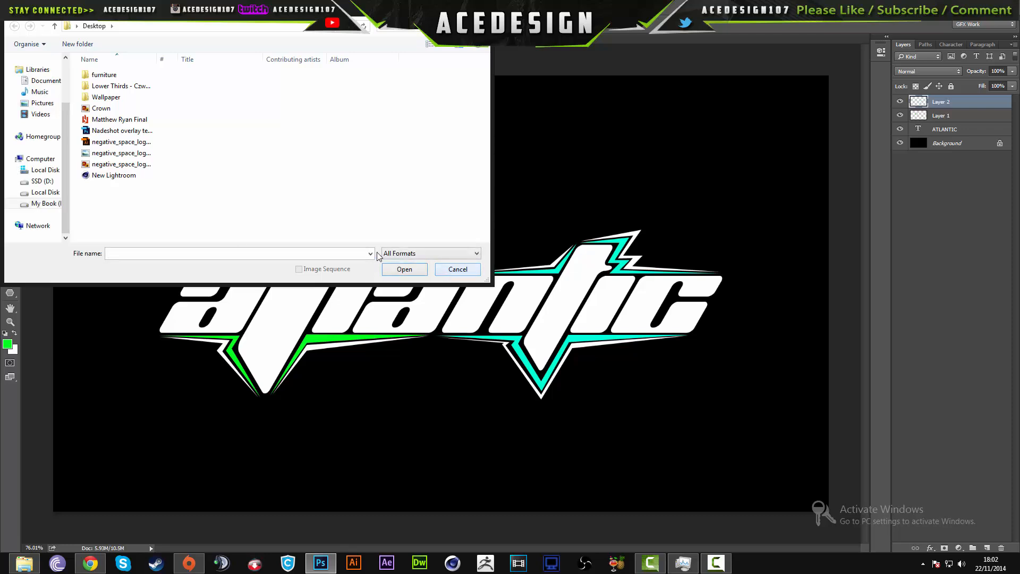
{"action": "left_click", "coordinate": [46, 203]}
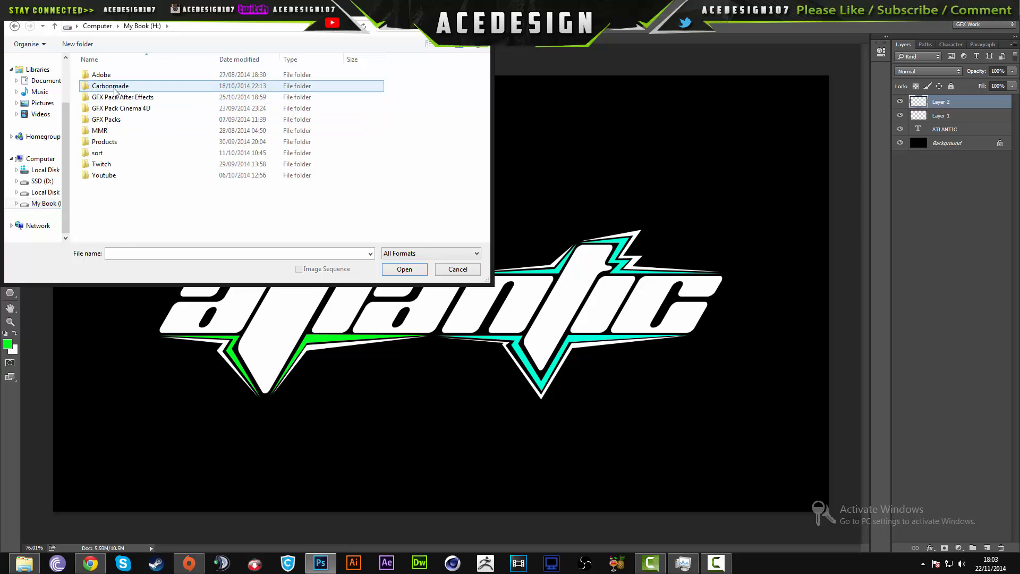
{"action": "double_click", "coordinate": [109, 119]}
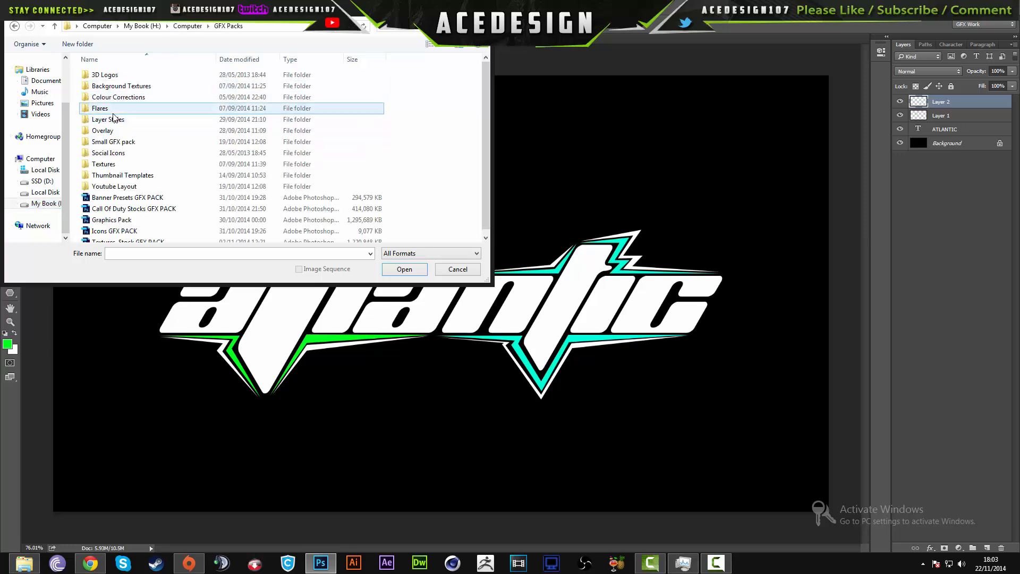
{"action": "double_click", "coordinate": [120, 187]}
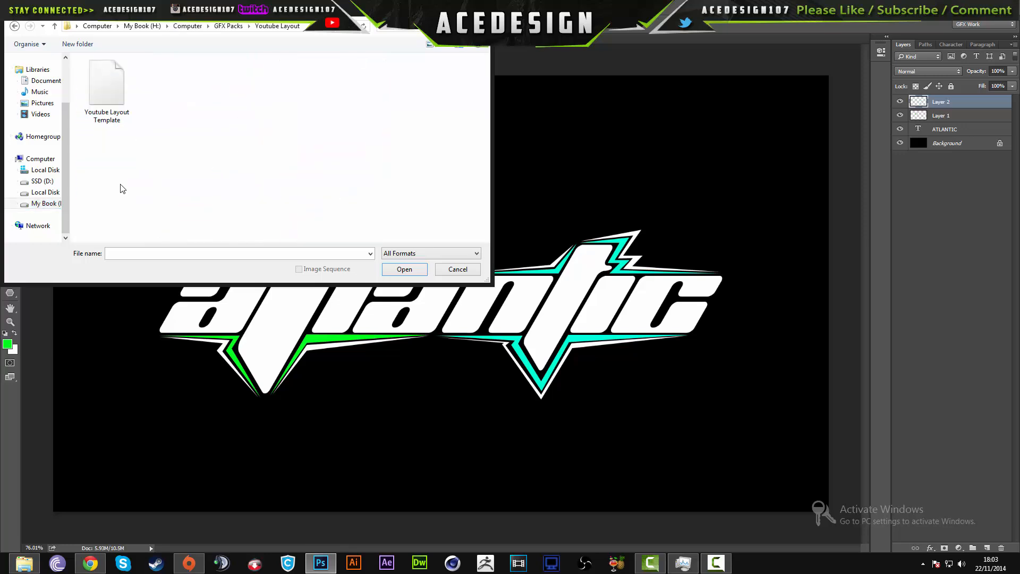
{"action": "double_click", "coordinate": [121, 113]}
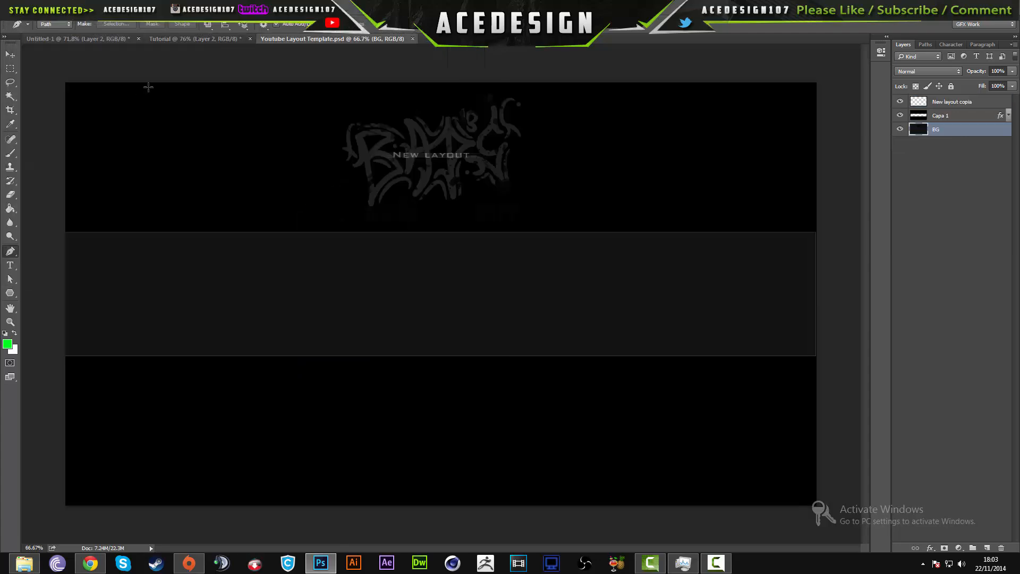
- Fill the BG layer of the Youtube Layout Template document with the white background colour
{"action": "left_click", "coordinate": [195, 40]}
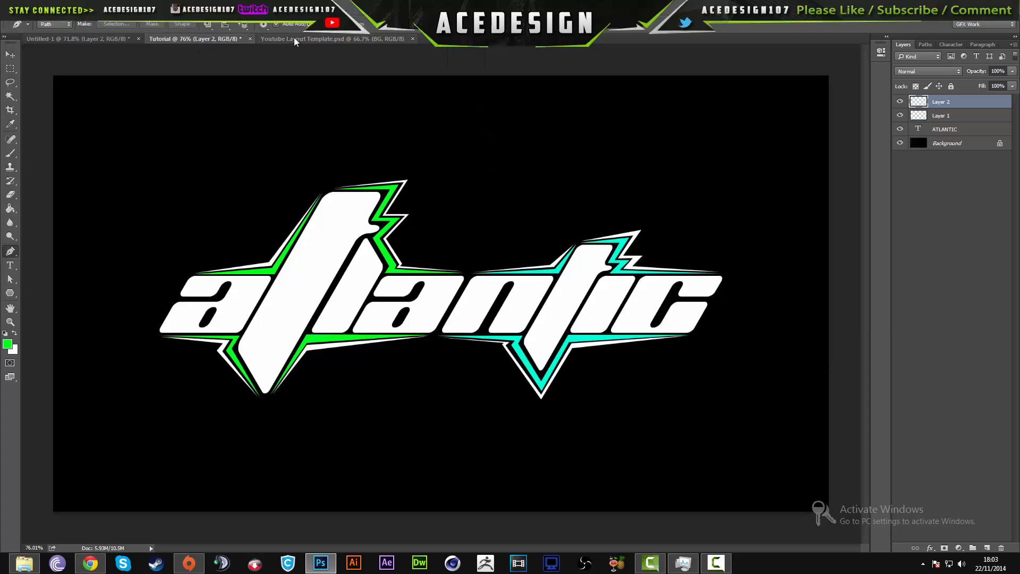
{"action": "left_click", "coordinate": [294, 40]}
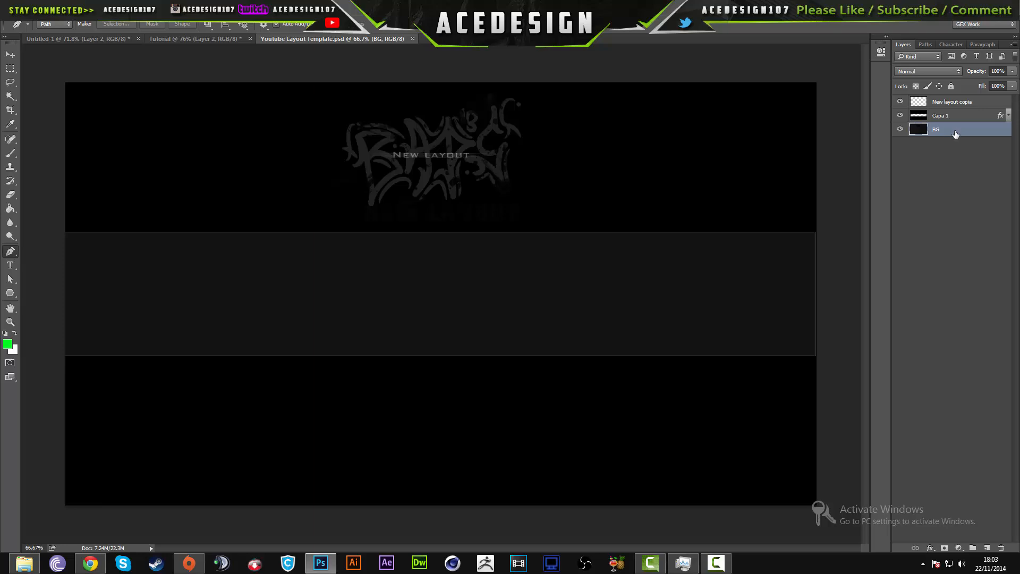
{"action": "key", "text": "ctrl+BackSpace"}
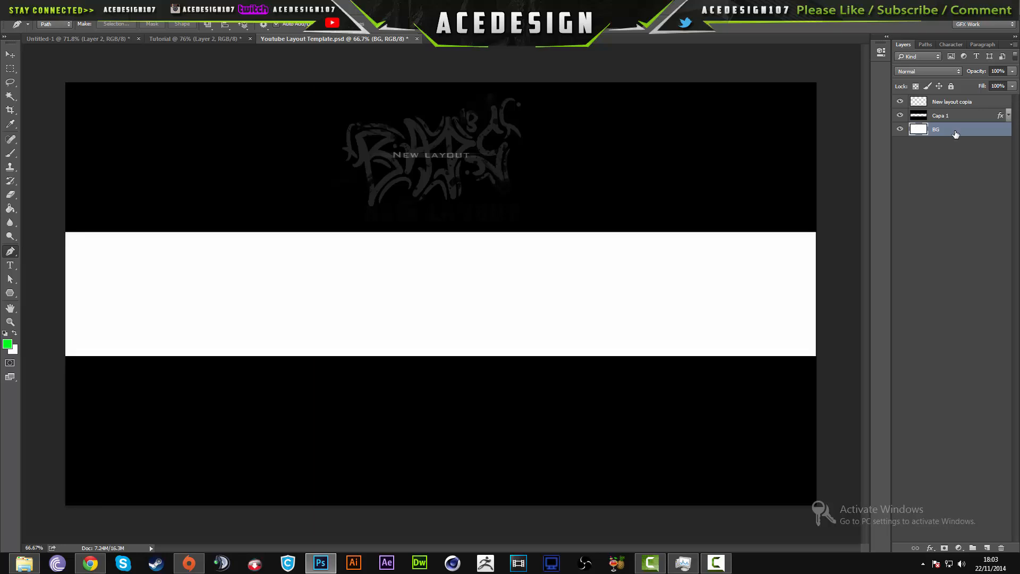
- Undo the white fill on the BG layer, and copy Layer 2, Layer 1 and ATLANTIC from the Tutorial document into the Youtube Layout Template document
{"action": "key", "text": "ctrl+z"}
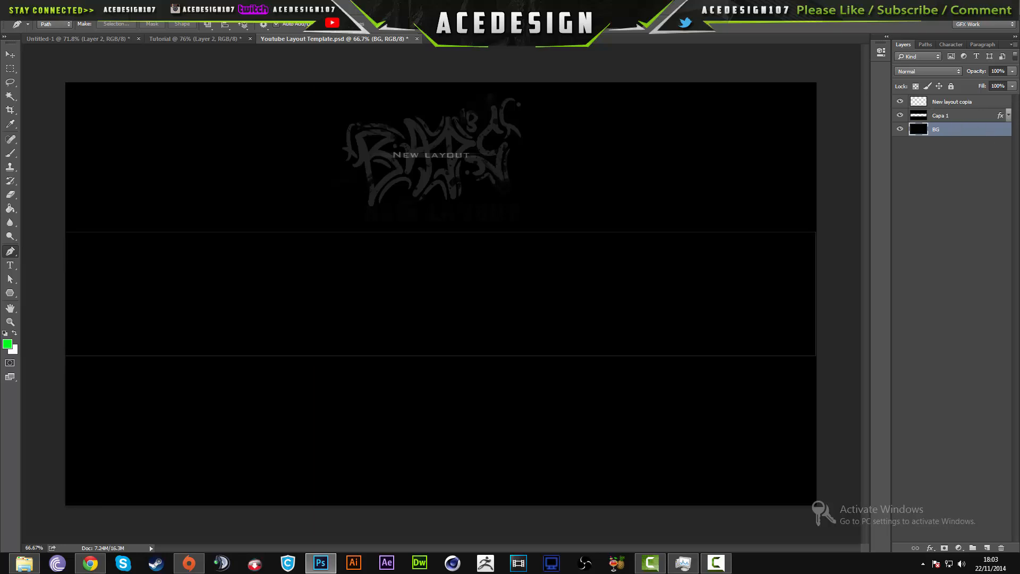
{"action": "left_click", "coordinate": [190, 39]}
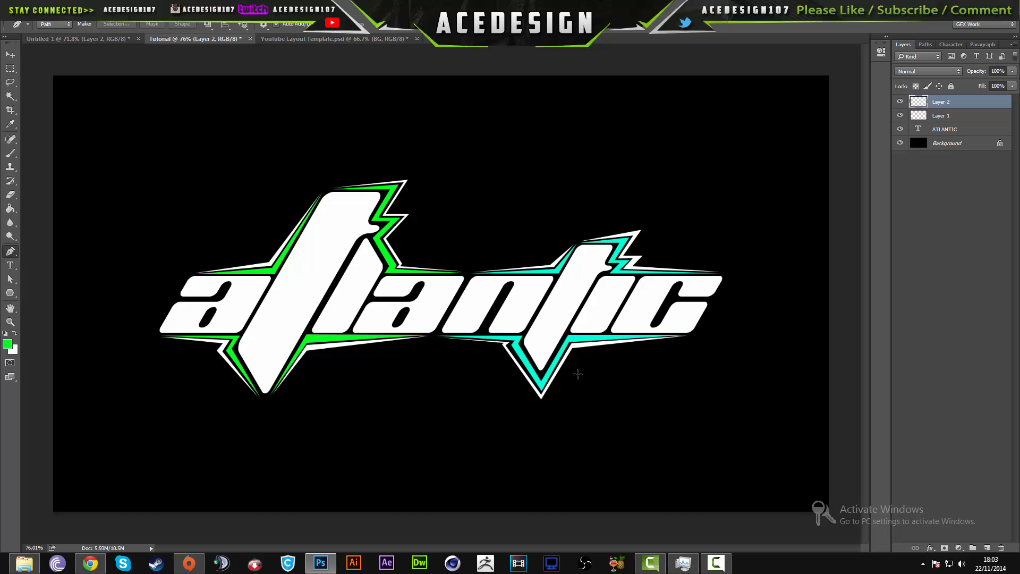
{"action": "left_click", "coordinate": [974, 130], "text": "shift"}
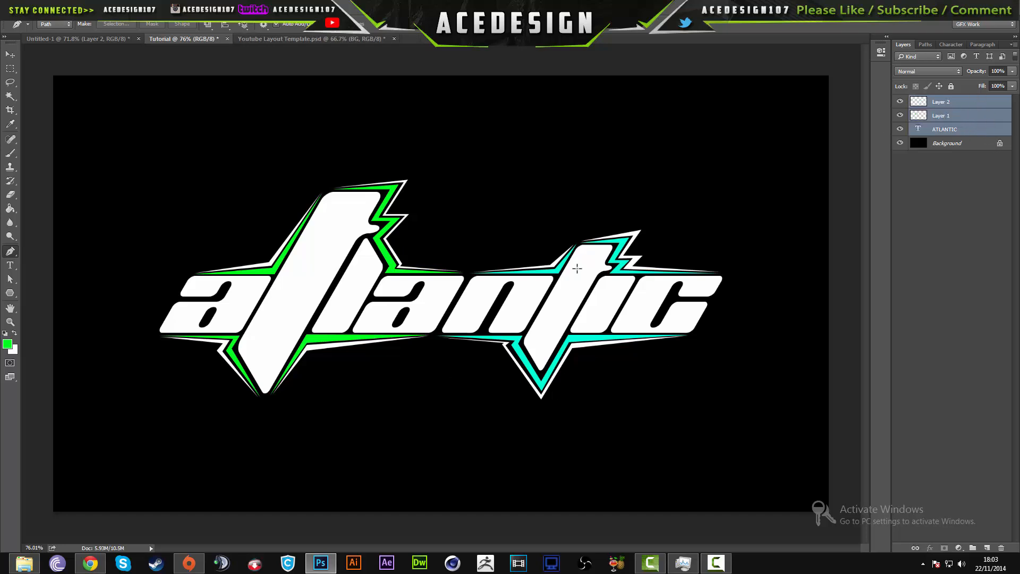
{"action": "key", "text": "v"}
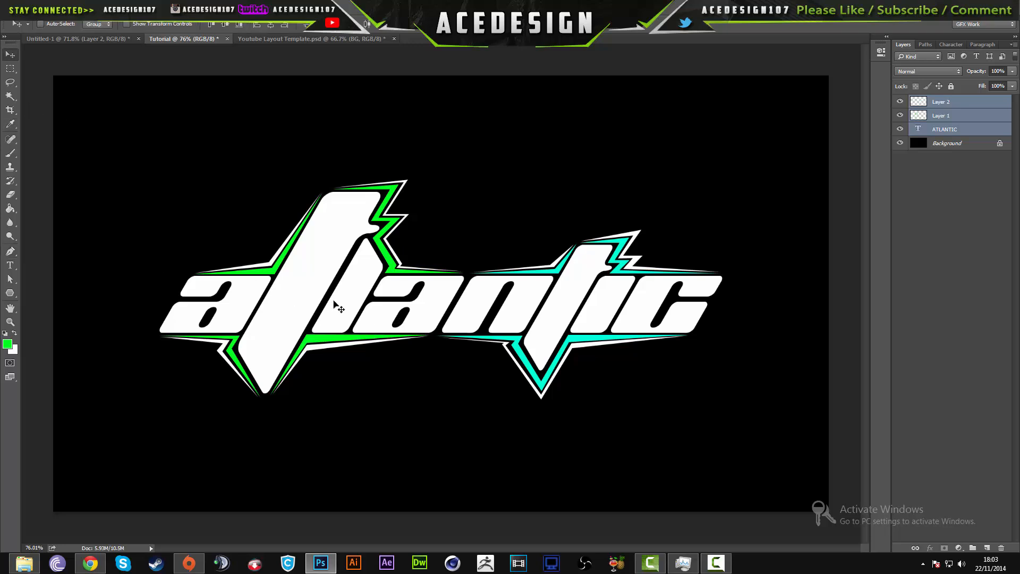
{"action": "left_click_drag", "start_coordinate": [335, 304], "coordinate": [376, 292]}
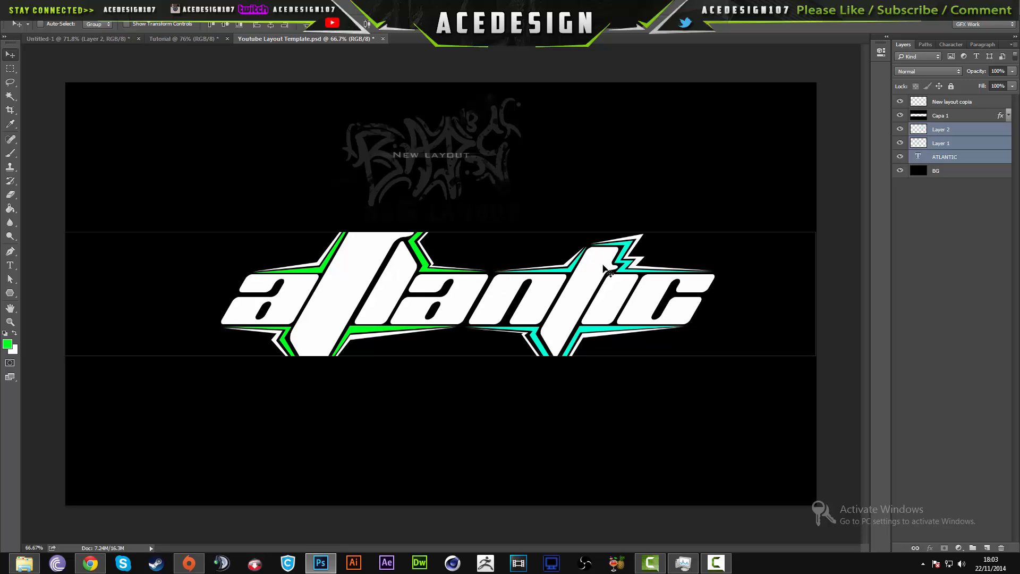
{"action": "left_click_drag", "start_coordinate": [546, 332], "coordinate": [485, 319]}
- Scale the copied atlantic logo down proportionally and centre it inside the template's middle band
{"action": "key", "text": "ctrl+t"}
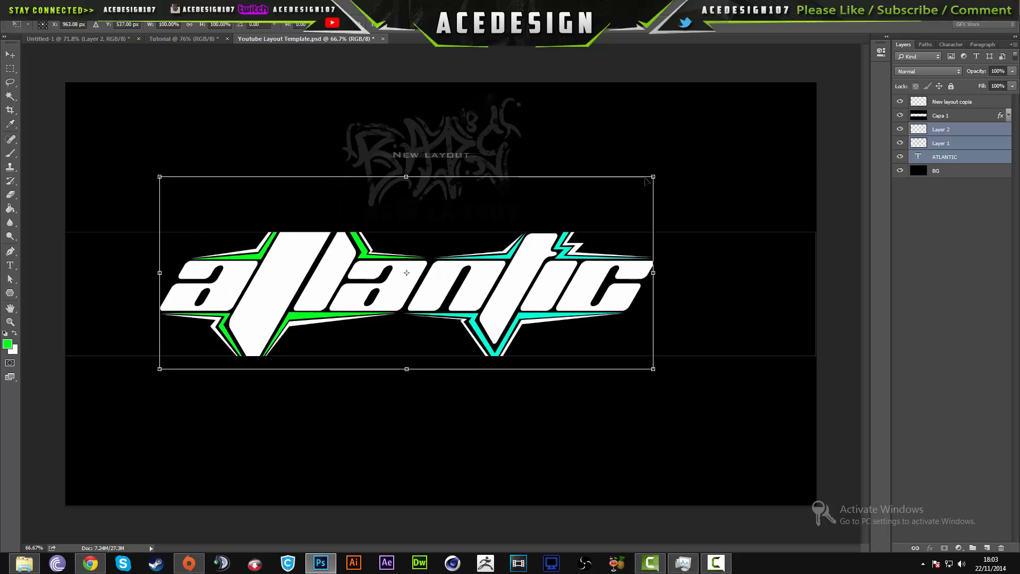
{"action": "left_click_drag", "start_coordinate": [654, 176], "coordinate": [531, 282]}
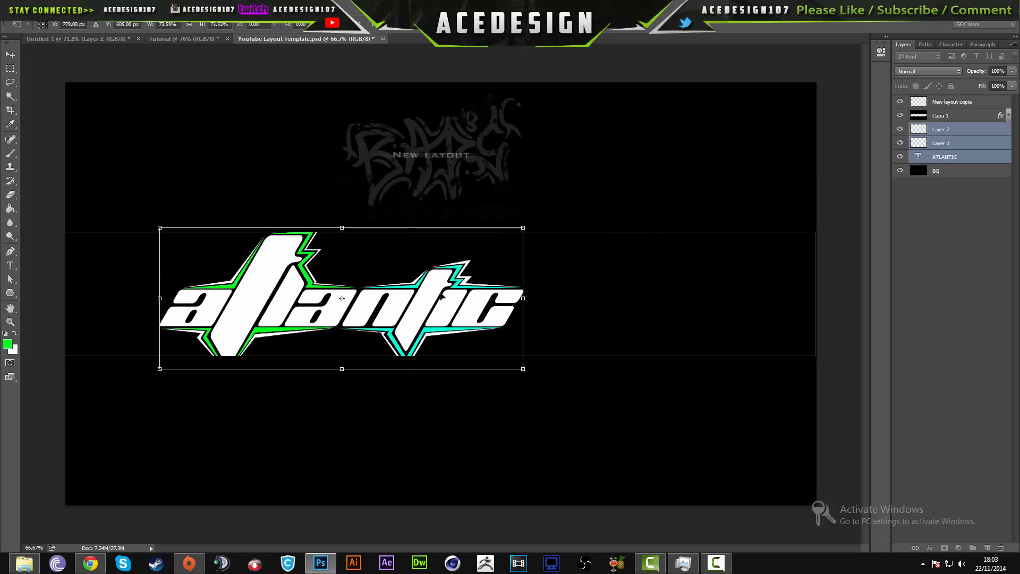
{"action": "left_click_drag", "start_coordinate": [440, 303], "coordinate": [519, 297]}
{"action": "left_click_drag", "start_coordinate": [607, 216], "coordinate": [520, 253]}
{"action": "left_click_drag", "start_coordinate": [466, 313], "coordinate": [519, 296]}
{"action": "key", "text": "Return"}
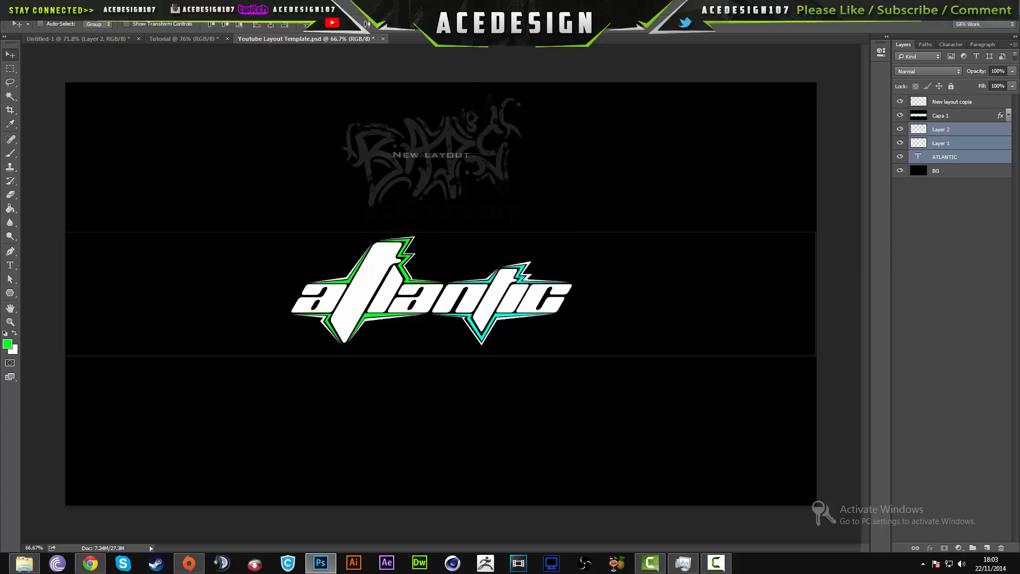
{"action": "scroll", "coordinate": [510, 297], "scroll_direction": "up", "scroll_amount": 2}
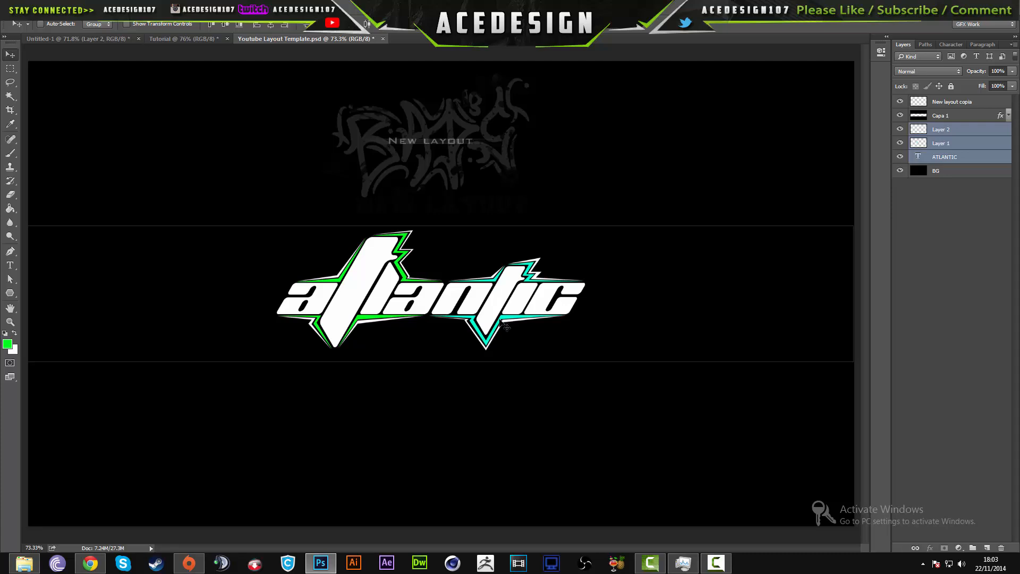
{"action": "scroll", "coordinate": [504, 324], "scroll_direction": "down", "scroll_amount": 2}
{"action": "scroll", "coordinate": [449, 329], "scroll_direction": "up", "scroll_amount": 1}
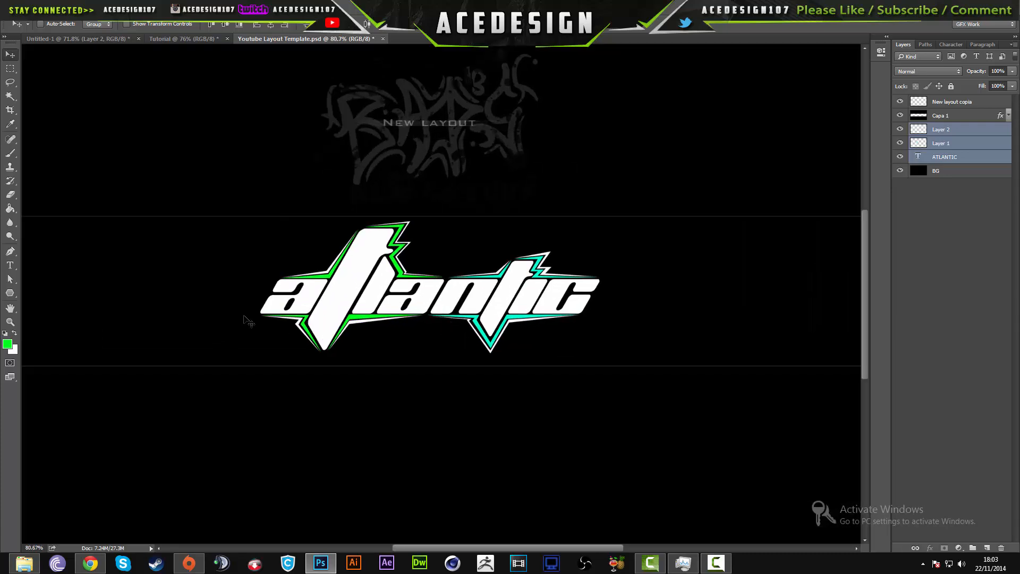
{"action": "key", "text": "t"}
{"action": "left_click", "coordinate": [418, 342]}
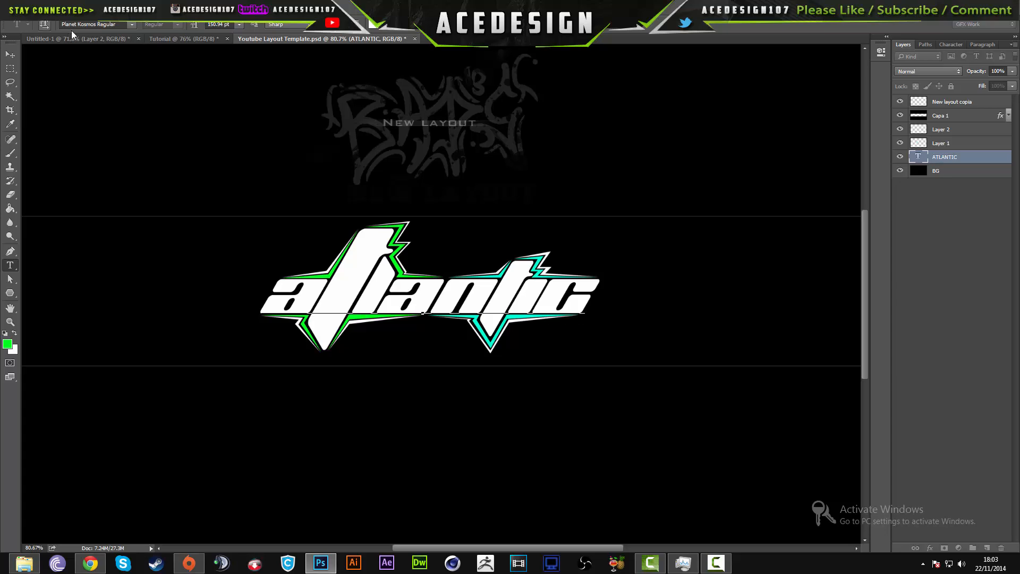
{"action": "left_click", "coordinate": [96, 24]}
{"action": "type", "text": "amer"}
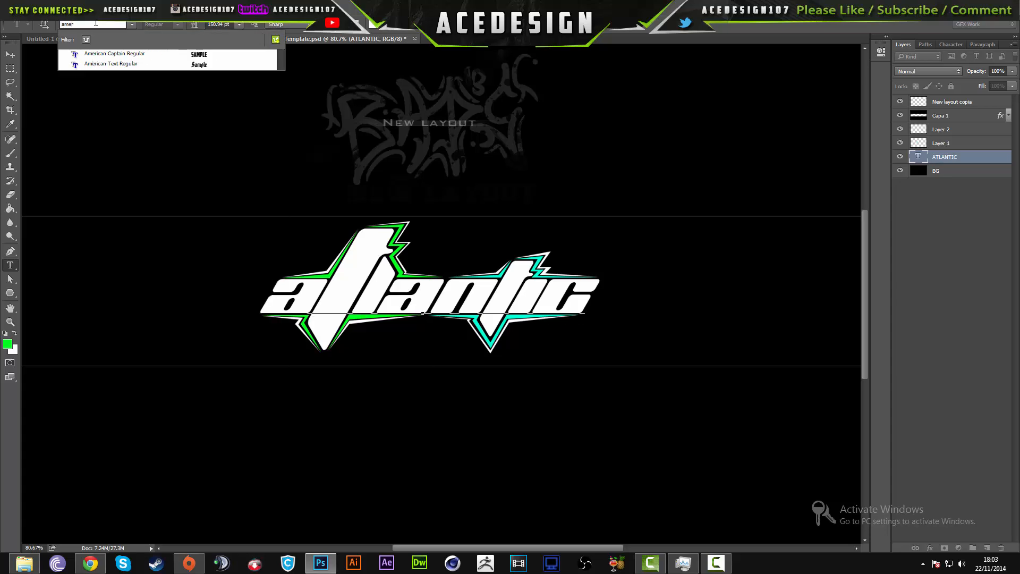
{"action": "key", "text": "Return"}
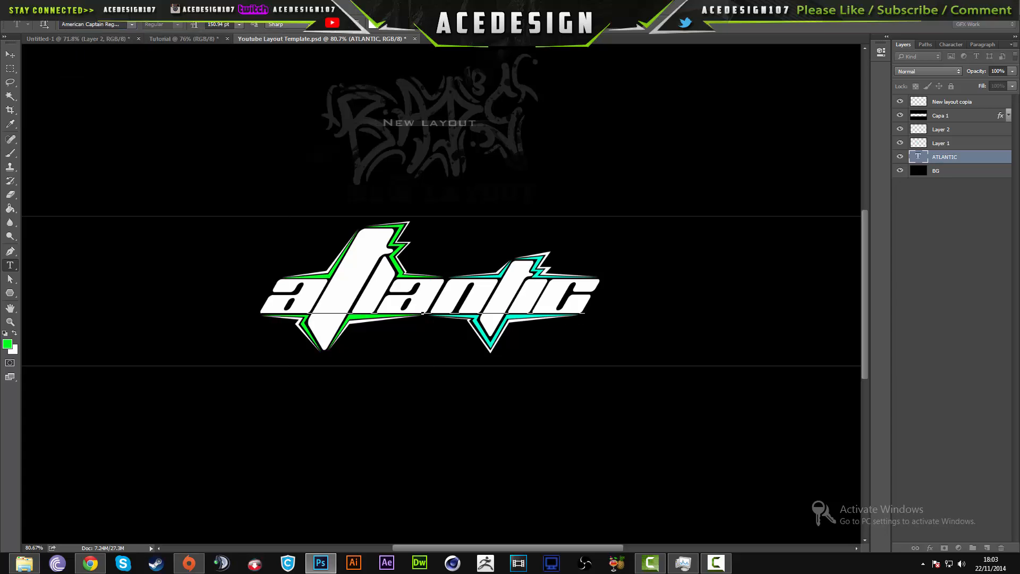
{"action": "type", "text": "AMER"}
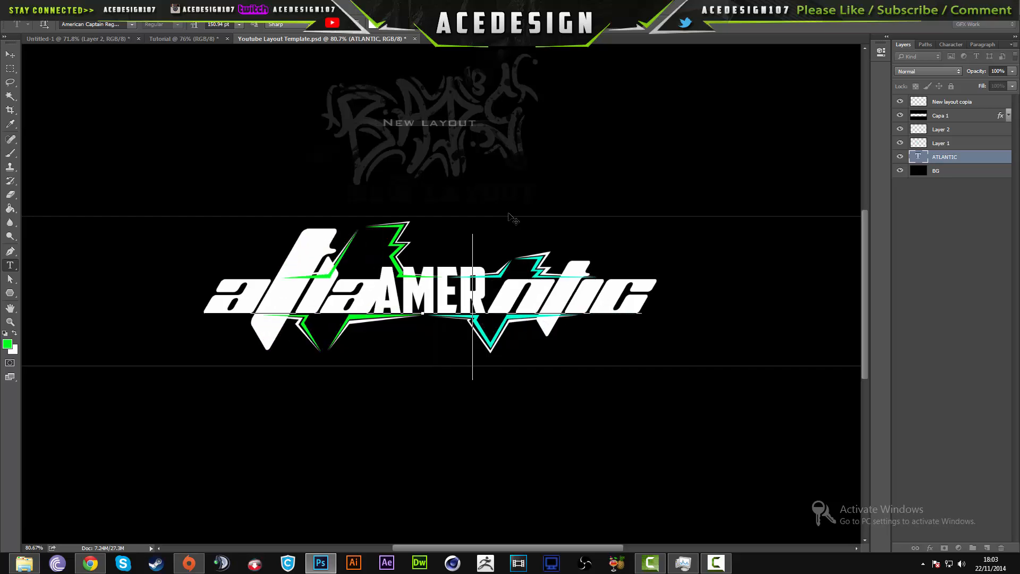
{"action": "key", "text": "BackSpace"}
{"action": "key", "text": "BackSpace"}
{"action": "key", "text": "BackSpace"}
{"action": "key", "text": "Escape"}
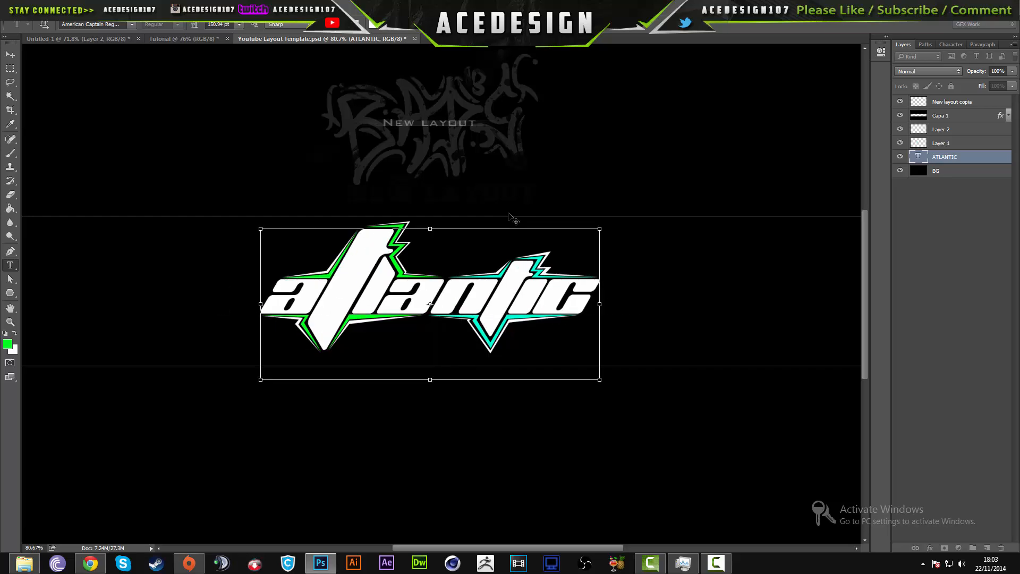
{"action": "left_click", "coordinate": [426, 460]}
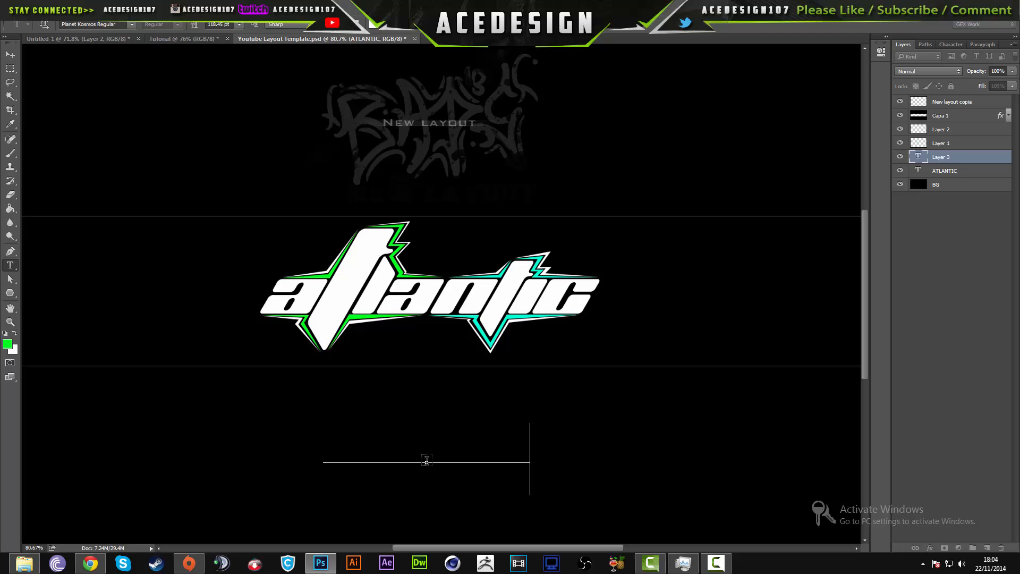
{"action": "key", "text": "BackSpace"}
{"action": "key", "text": "BackSpace"}
{"action": "key", "text": "BackSpace"}
{"action": "key", "text": "BackSpace"}
{"action": "key", "text": "BackSpace"}
{"action": "key", "text": "BackSpace"}
{"action": "key", "text": "BackSpace"}
{"action": "key", "text": "BackSpace"}
{"action": "key", "text": "BackSpace"}
{"action": "key", "text": "BackSpace"}
{"action": "key", "text": "BackSpace"}
{"action": "key", "text": "BackSpace"}
{"action": "key", "text": "BackSpace"}
{"action": "type", "text": "tla"}
{"action": "key", "text": "BackSpace"}
{"action": "key", "text": "BackSpace"}
{"action": "key", "text": "BackSpace"}
{"action": "left_click", "coordinate": [446, 24]}
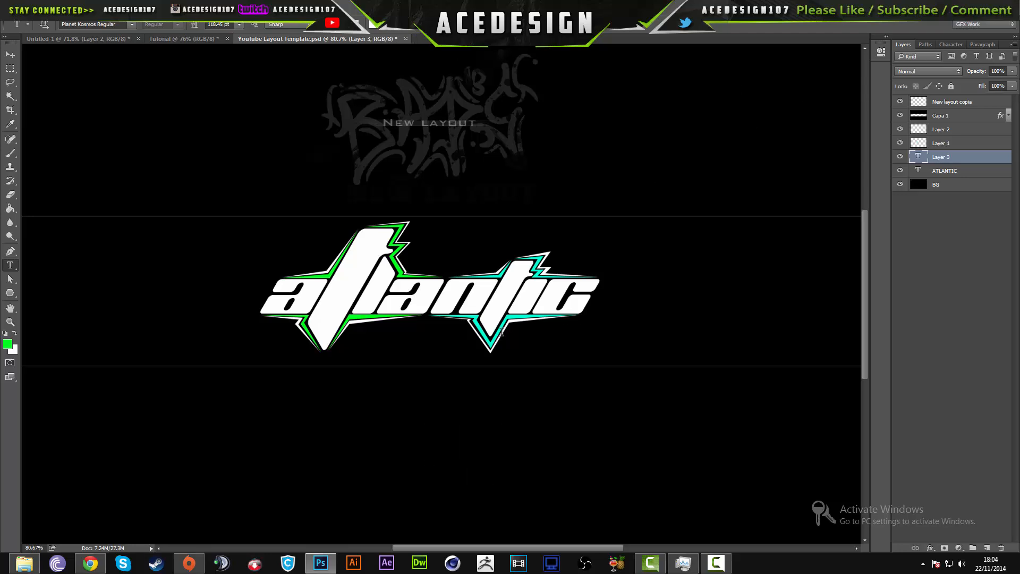
{"action": "left_click", "coordinate": [457, 460]}
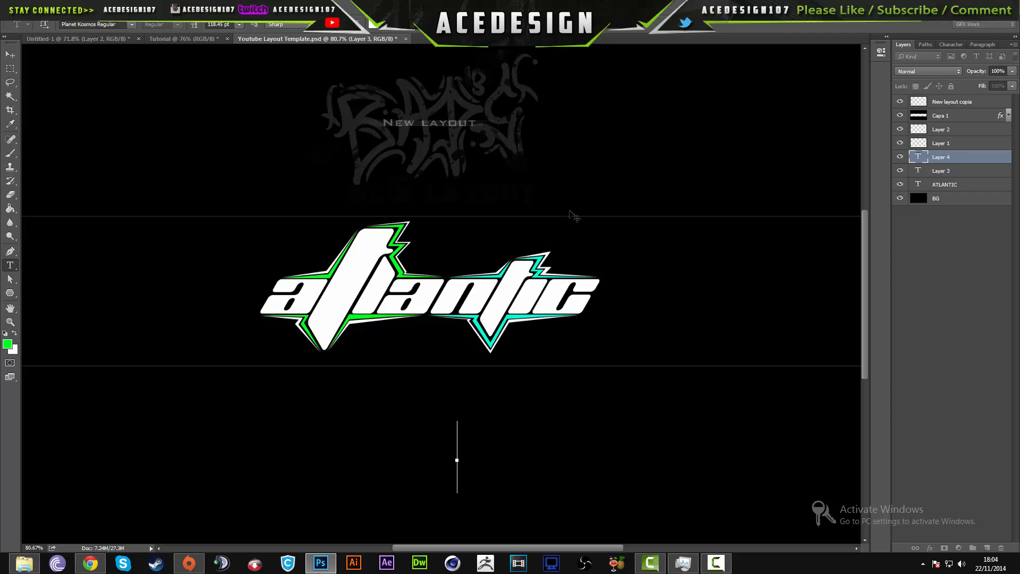
- Delete the stray empty text layers Layer 3 and Layer 4
{"action": "left_click", "coordinate": [1005, 176]}
{"action": "key", "text": "Delete"}
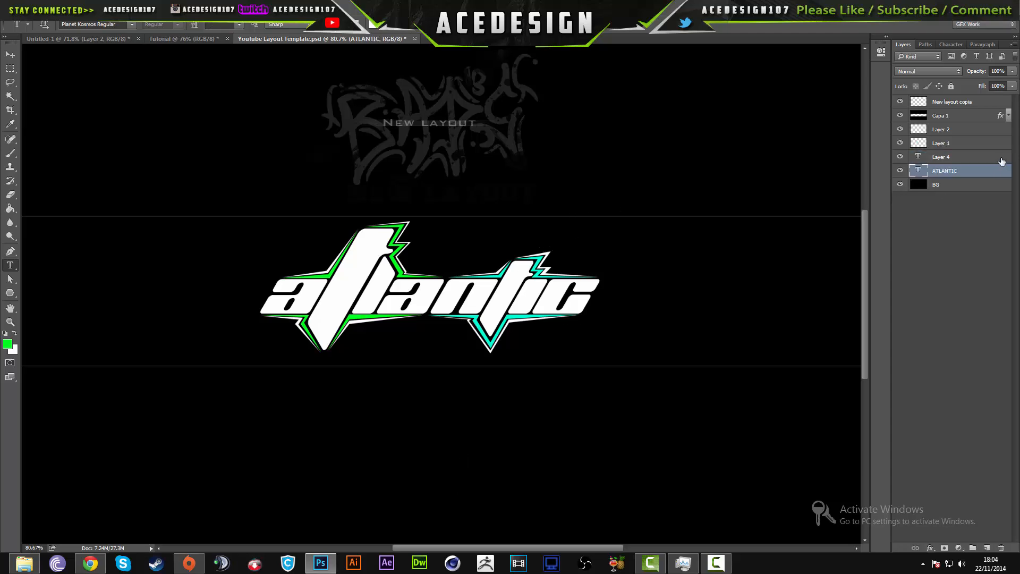
{"action": "left_click", "coordinate": [1002, 161]}
{"action": "key", "text": "Delete"}
- Add a separate text layer reading "Offical channel" in the empty area beside the atlantic logo
{"action": "left_click", "coordinate": [596, 320]}
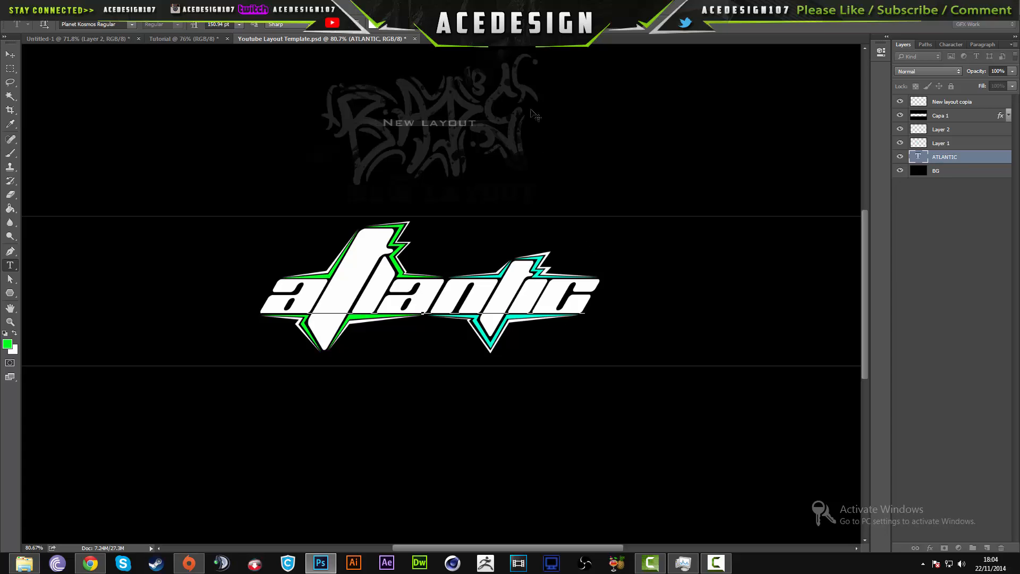
{"action": "left_click", "coordinate": [445, 24]}
{"action": "left_click", "coordinate": [679, 241]}
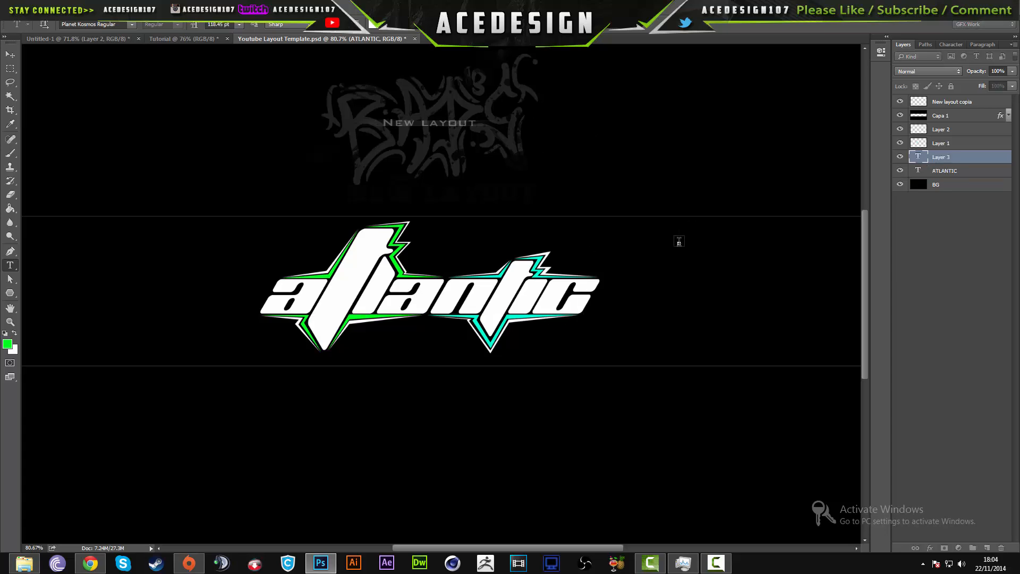
{"action": "type", "text": "at"}
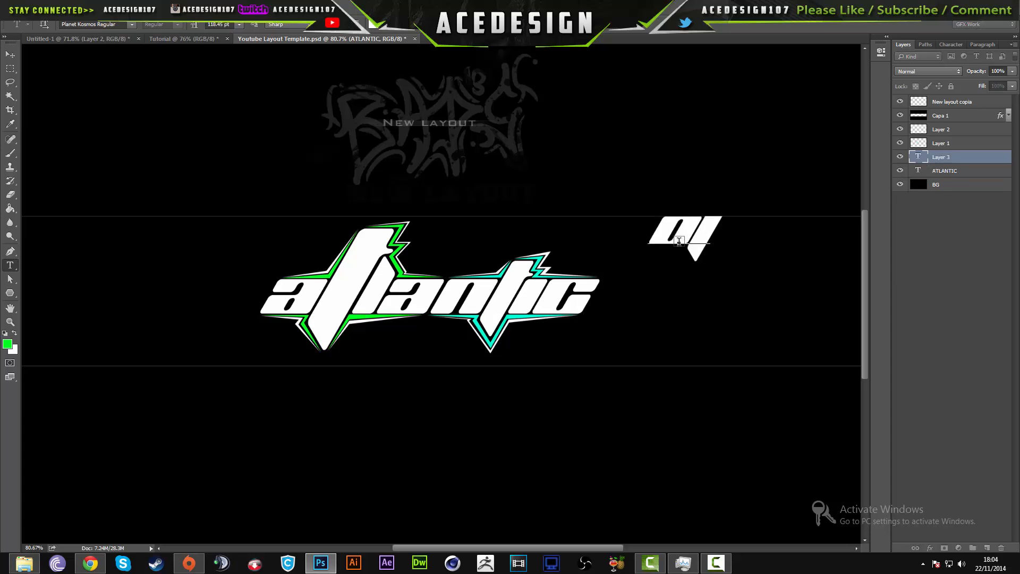
{"action": "type", "text": "tical"}
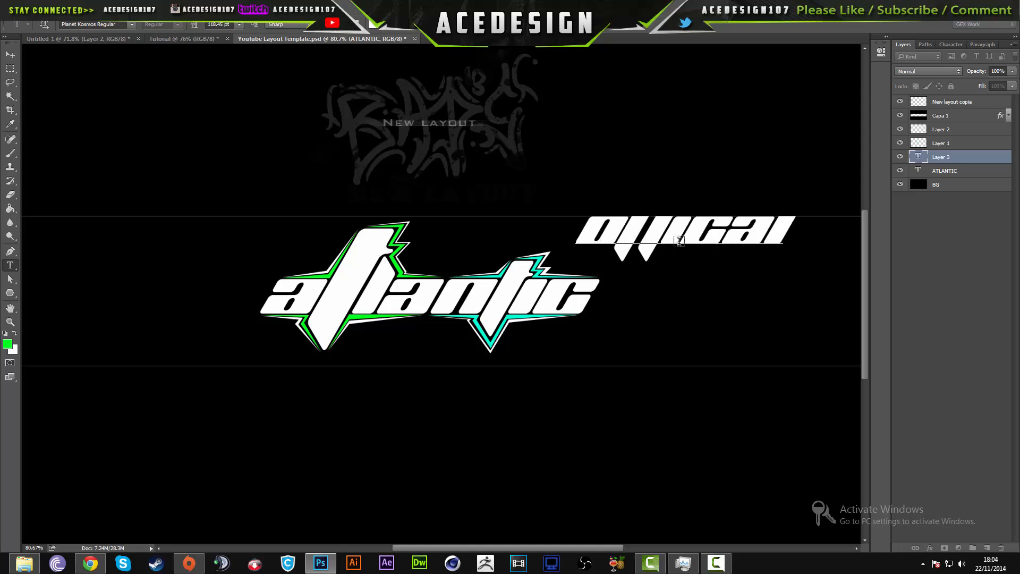
{"action": "type", "text": " channel"}
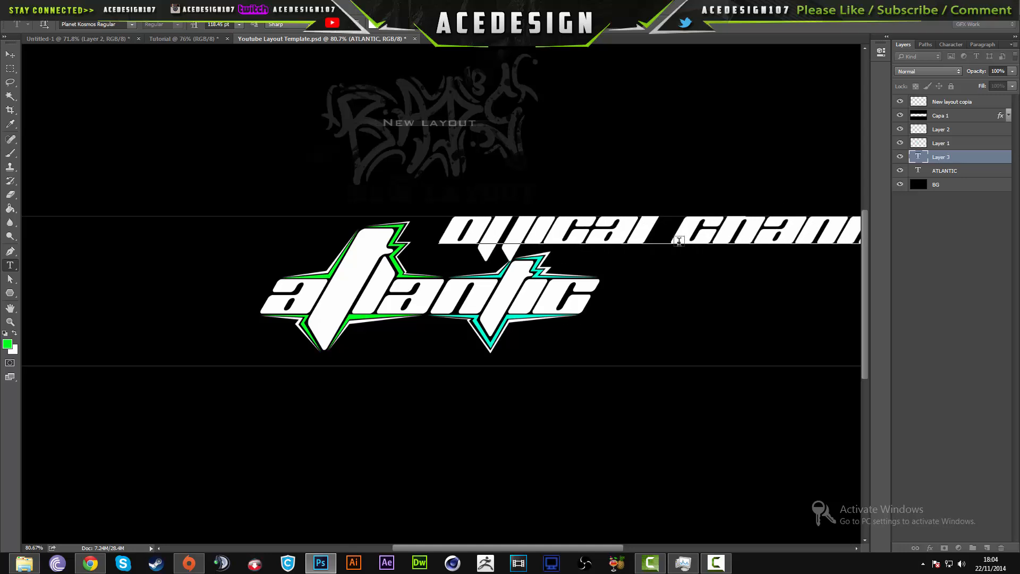
{"action": "key", "text": "ctrl+Return"}
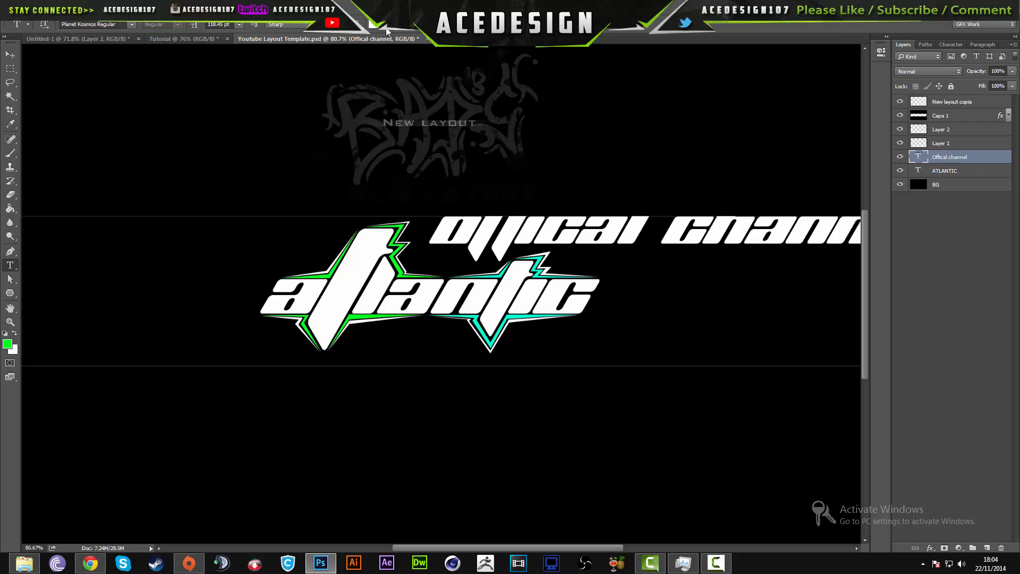
- Set the font of the Offical channel text to American Captain Regular
{"action": "left_click", "coordinate": [101, 26]}
{"action": "type", "text": "ame"}
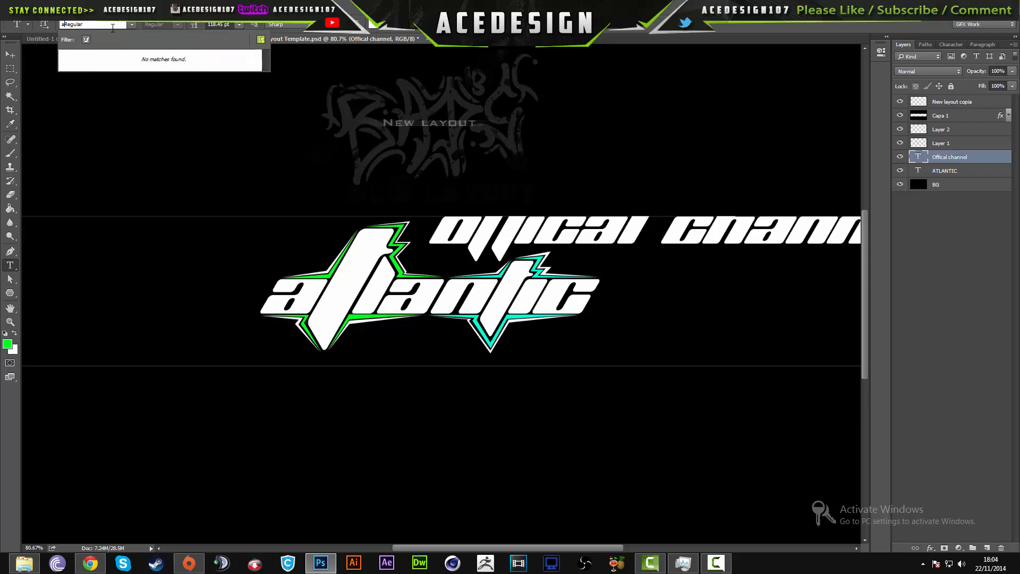
{"action": "key", "text": "BackSpace"}
{"action": "key", "text": "BackSpace"}
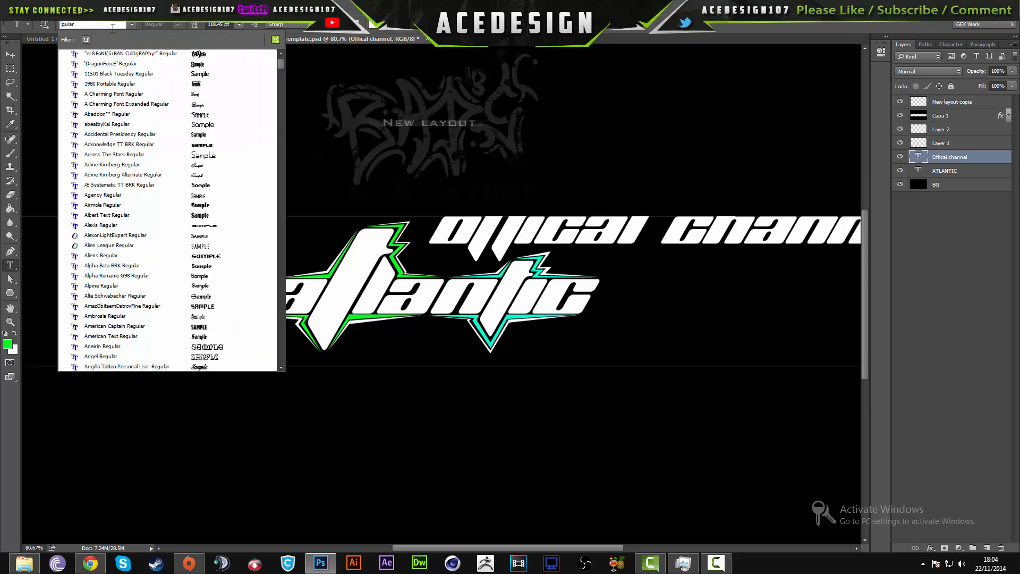
{"action": "type", "text": "amerr"}
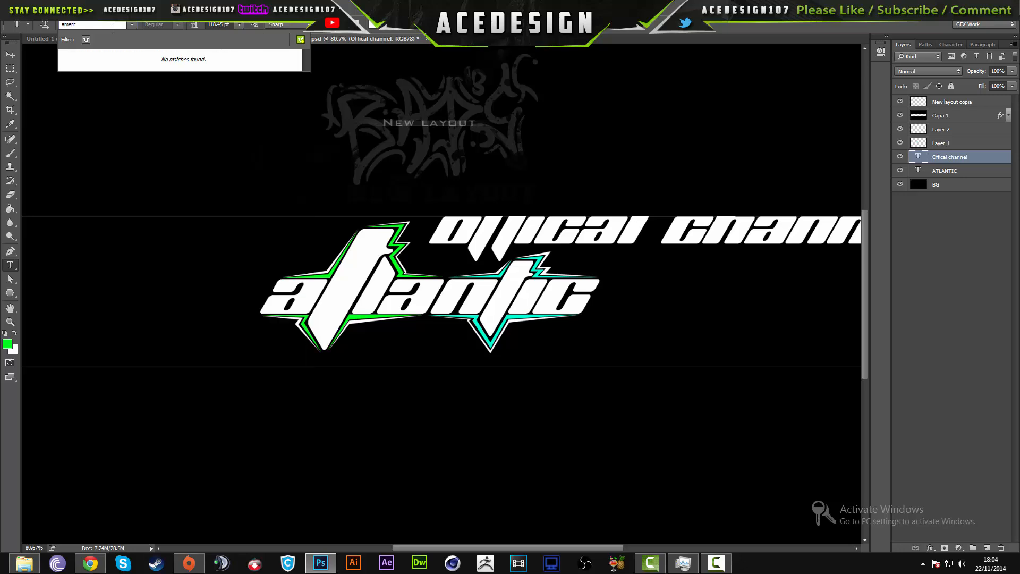
{"action": "key", "text": "BackSpace"}
{"action": "key", "text": "Down"}
{"action": "key", "text": "Return"}
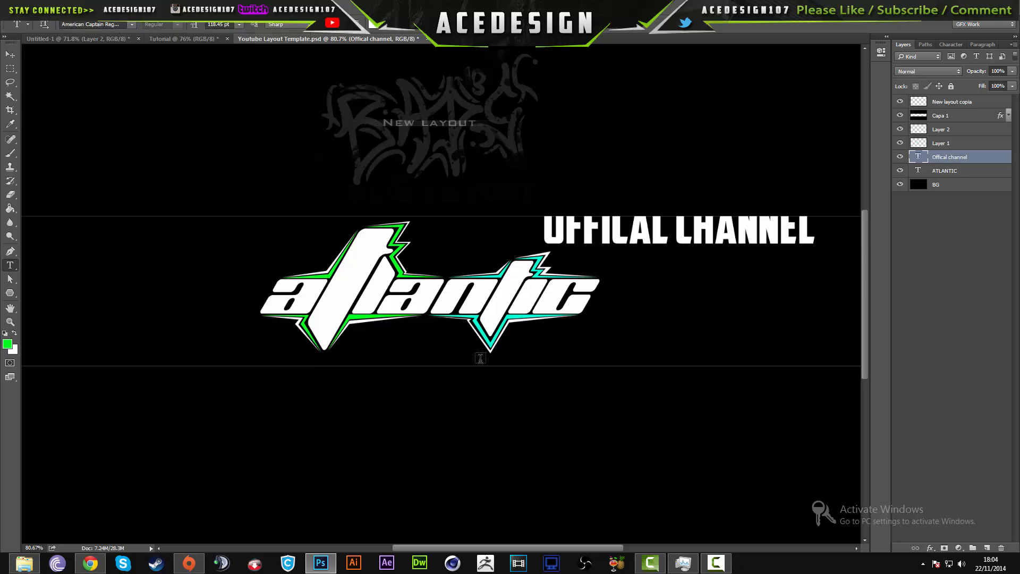
- Scale the Offical channel text to 25.49% and place it just under the logo's final letters, beside the turquoise spike
{"action": "key", "text": "ctrl+t"}
{"action": "left_click_drag", "start_coordinate": [727, 249], "coordinate": [567, 375]}
{"action": "left_click_drag", "start_coordinate": [635, 382], "coordinate": [567, 332]}
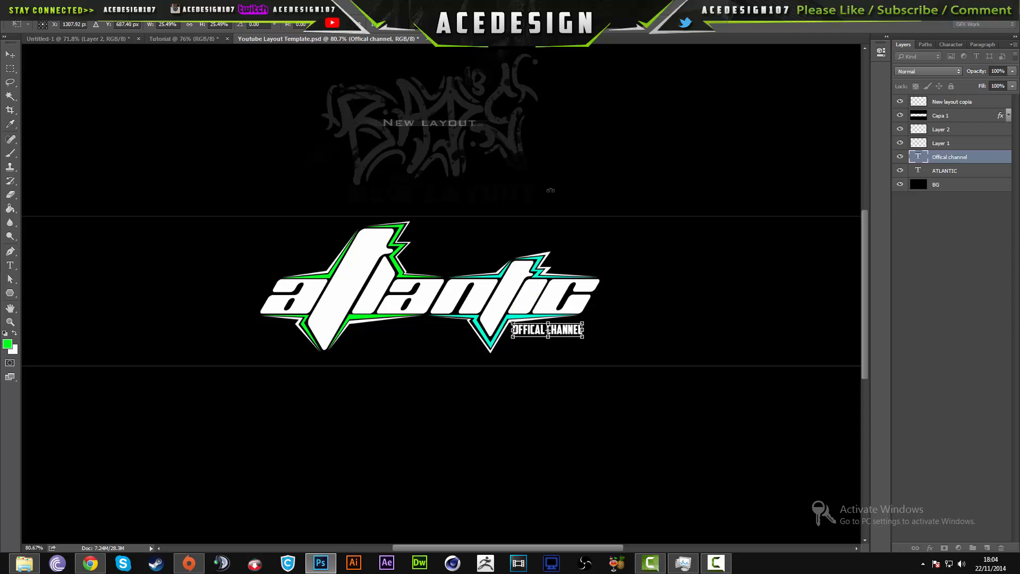
{"action": "key", "text": "Return"}
- Add three dots to the end of the tagline so it reads "Offical channel..."
{"action": "scroll", "coordinate": [733, 346], "scroll_direction": "up", "scroll_amount": 9}
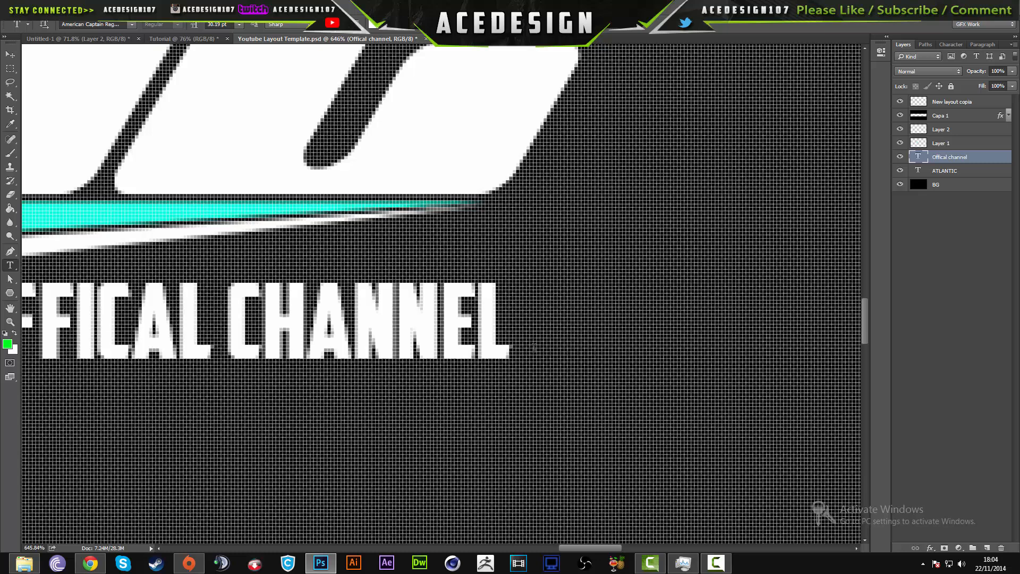
{"action": "left_click", "coordinate": [534, 348]}
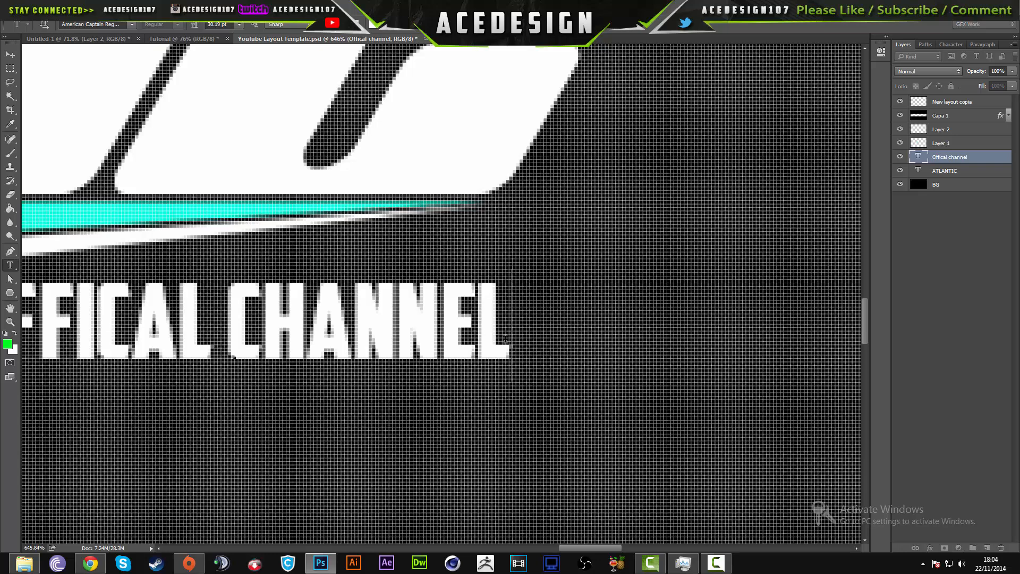
{"action": "type", "text": "......."}
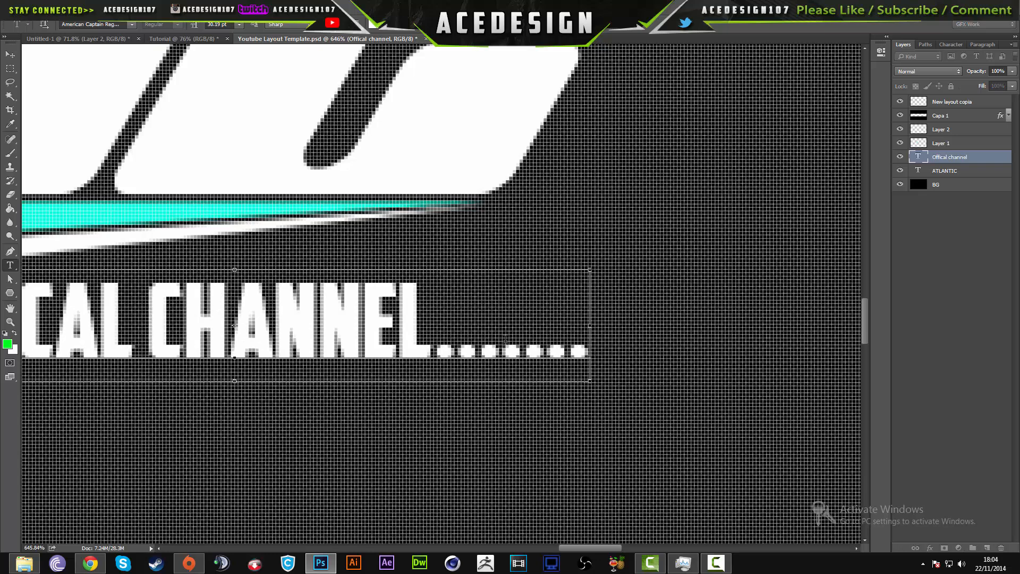
{"action": "key", "text": "BackSpace"}
{"action": "key", "text": "BackSpace"}
{"action": "key", "text": "BackSpace"}
{"action": "key", "text": "BackSpace"}
- Move the tagline slightly to the right, keeping it level beneath the logo's final letters
{"action": "key", "text": "ctrl+t"}
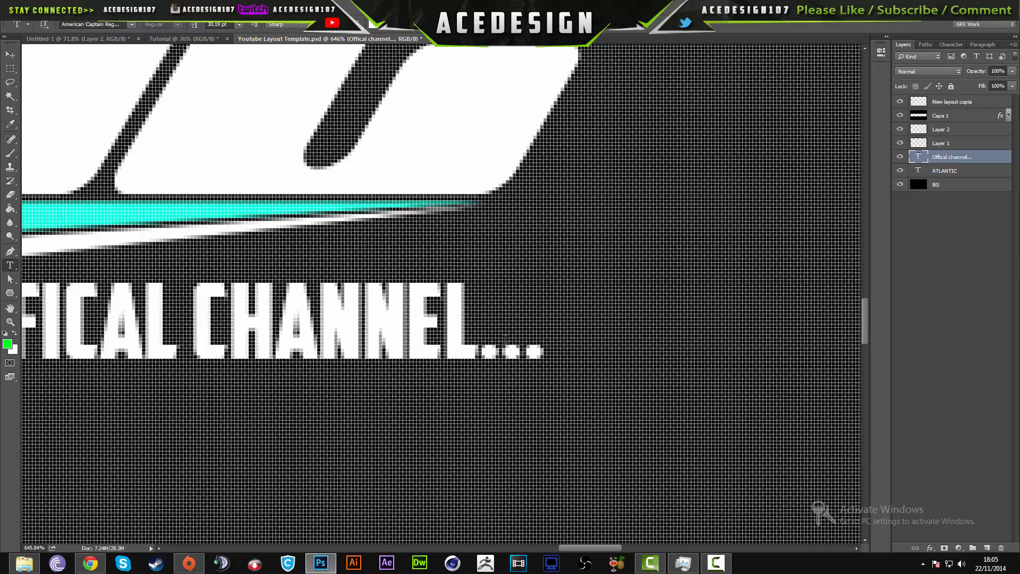
{"action": "left_click_drag", "start_coordinate": [440, 317], "coordinate": [483, 317]}
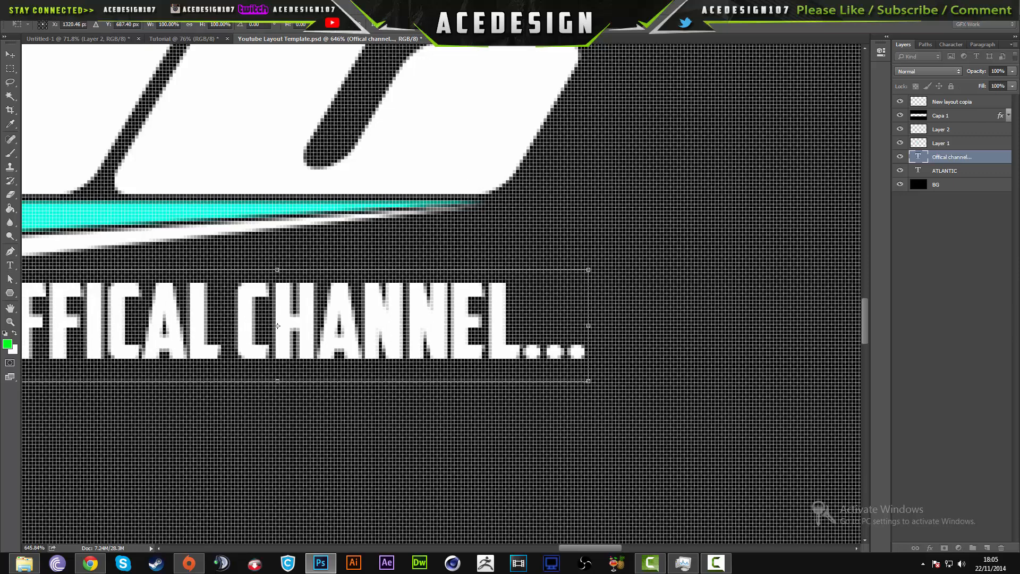
{"action": "key", "text": "Return"}
{"action": "scroll", "coordinate": [428, 285], "scroll_direction": "down", "scroll_amount": 8}
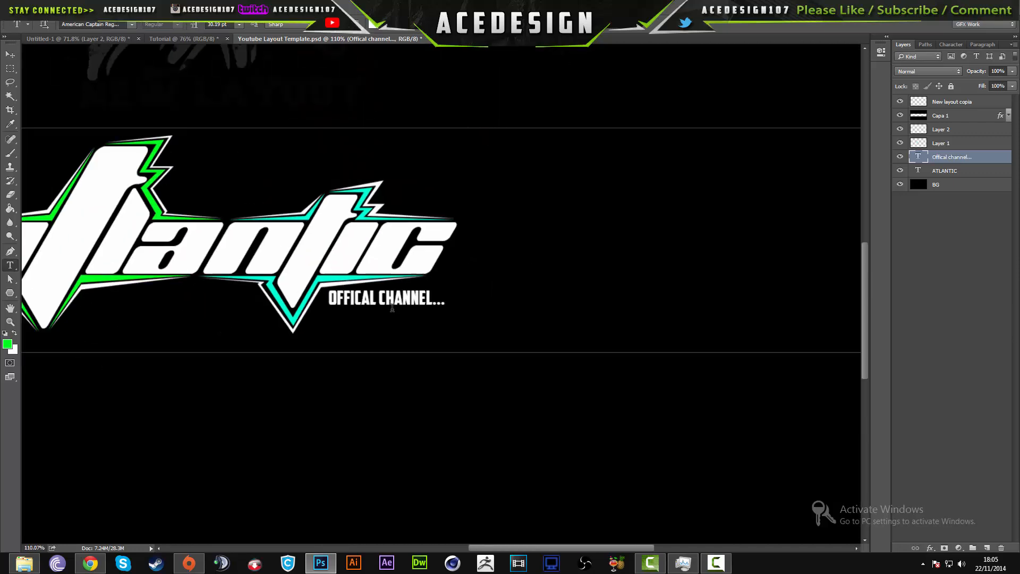
- Show the rulers and nudge the tagline slightly left and down to about X 1311 px, Y 691 px
{"action": "scroll", "coordinate": [392, 307], "scroll_direction": "down", "scroll_amount": 1}
{"action": "scroll", "coordinate": [404, 311], "scroll_direction": "down", "scroll_amount": 1}
{"action": "key", "text": "ctrl+r"}
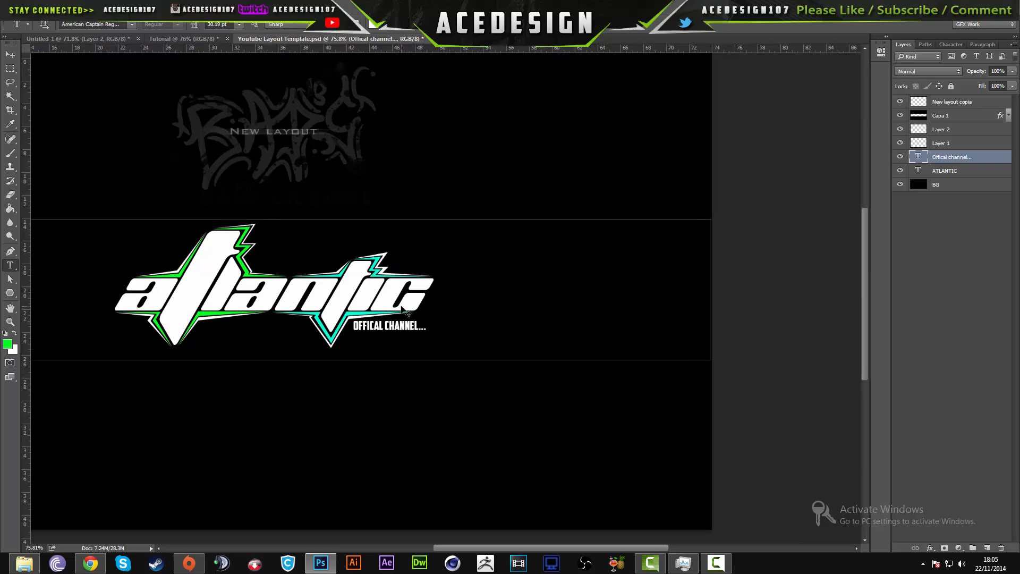
{"action": "key", "text": "ctrl+t"}
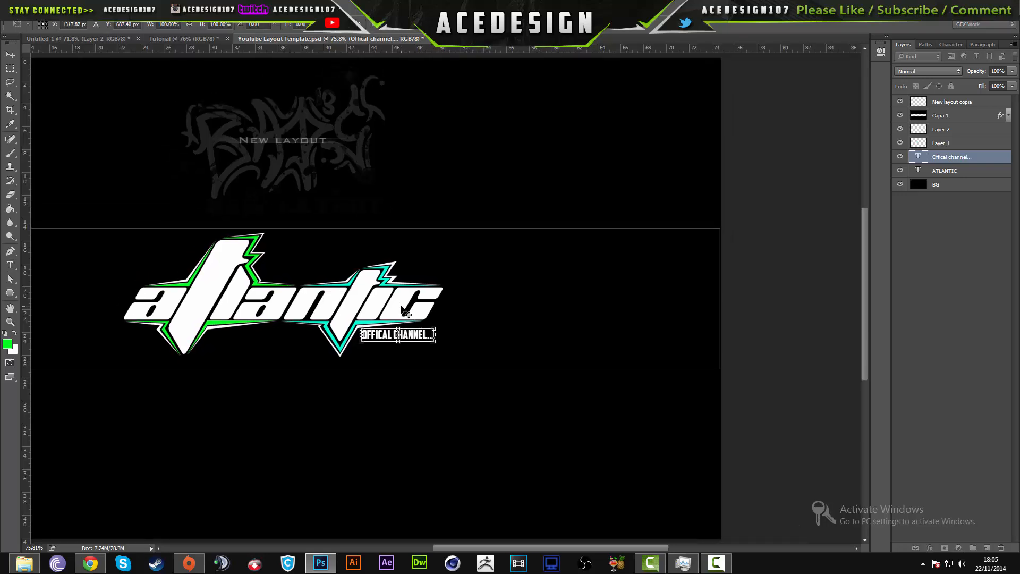
{"action": "key", "text": "Left"}
{"action": "key", "text": "Left"}
{"action": "key", "text": "Left"}
{"action": "key", "text": "Left"}
{"action": "key", "text": "Left"}
{"action": "key", "text": "Left"}
{"action": "key", "text": "Left"}
{"action": "key", "text": "Down"}
{"action": "key", "text": "Down"}
{"action": "key", "text": "Down"}
{"action": "key", "text": "Down"}
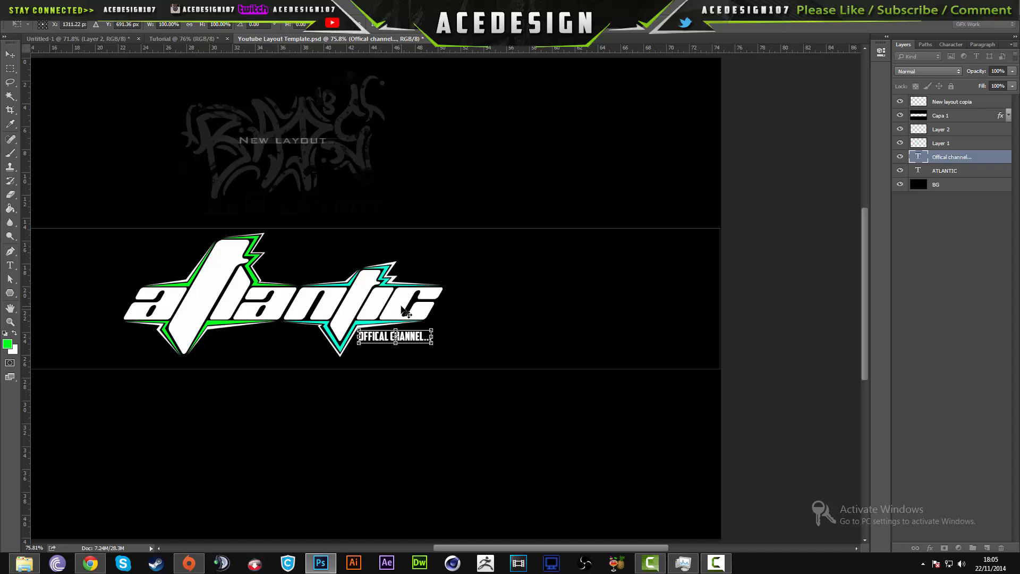
{"action": "key", "text": "Return"}
- Switch to the Tutorial document with the full-size atlantic logo and activate the Move tool
{"action": "scroll", "coordinate": [403, 312], "scroll_direction": "down", "scroll_amount": 2}
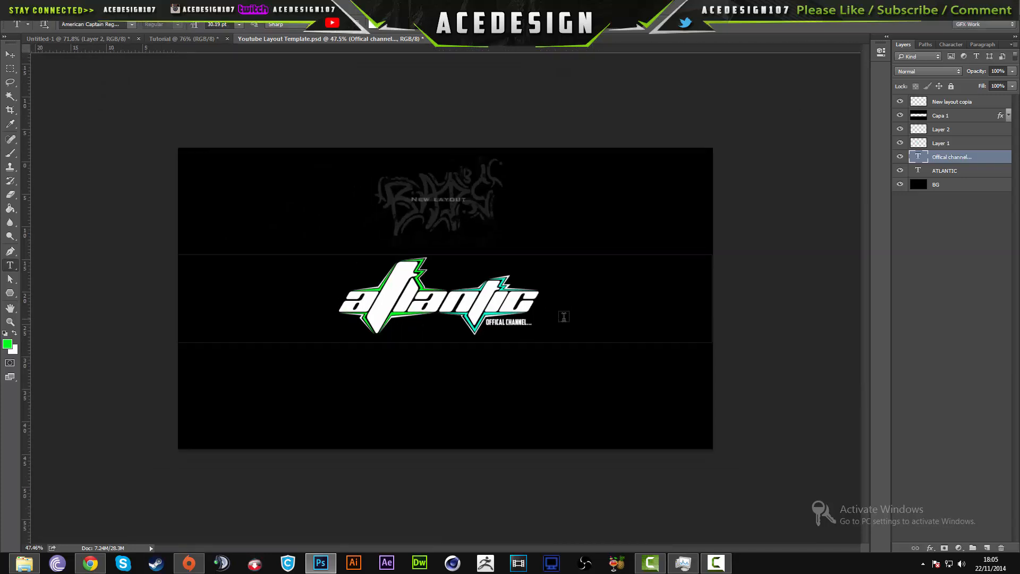
{"action": "scroll", "coordinate": [564, 317], "scroll_direction": "up", "scroll_amount": 2}
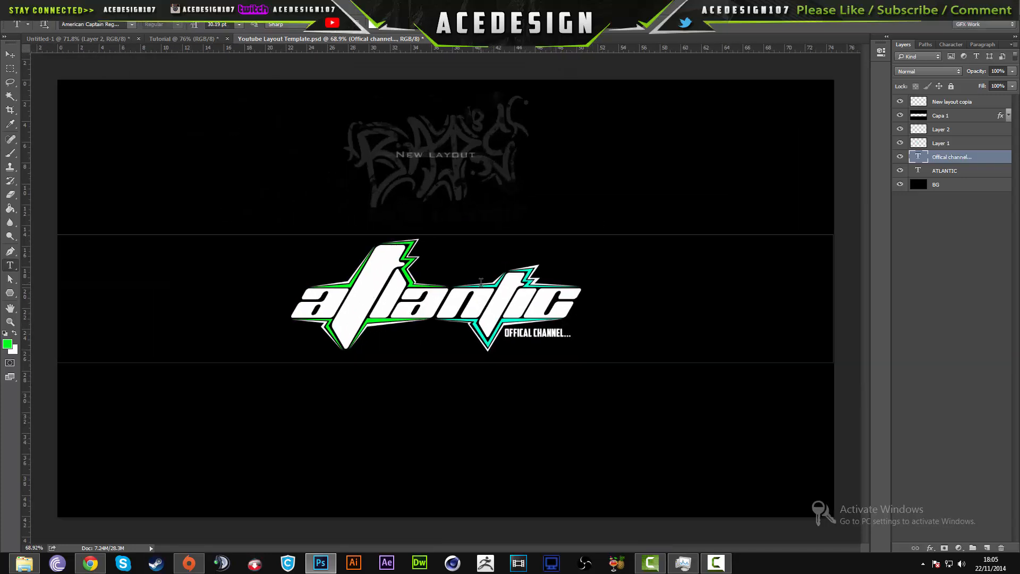
{"action": "left_click", "coordinate": [189, 41]}
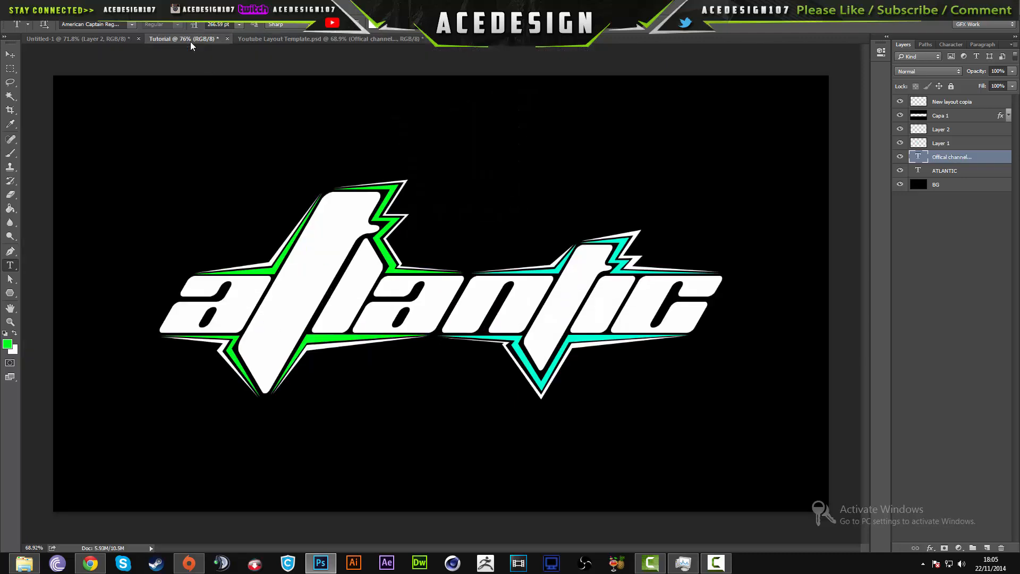
{"action": "left_click", "coordinate": [10, 54]}
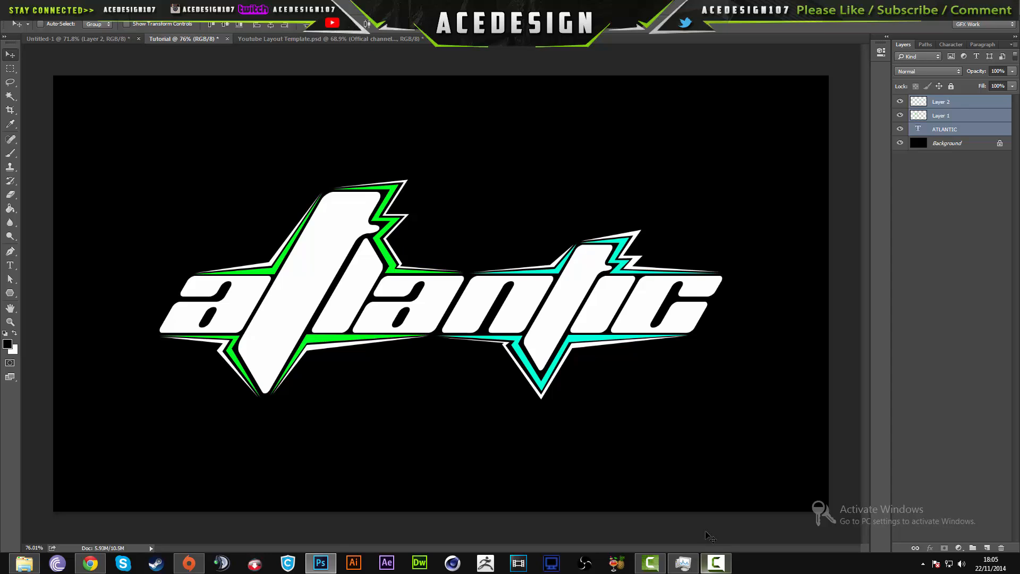
{"action": "mouse_move", "coordinate": [710, 564]}
{"action": "left_click", "coordinate": [712, 564]}
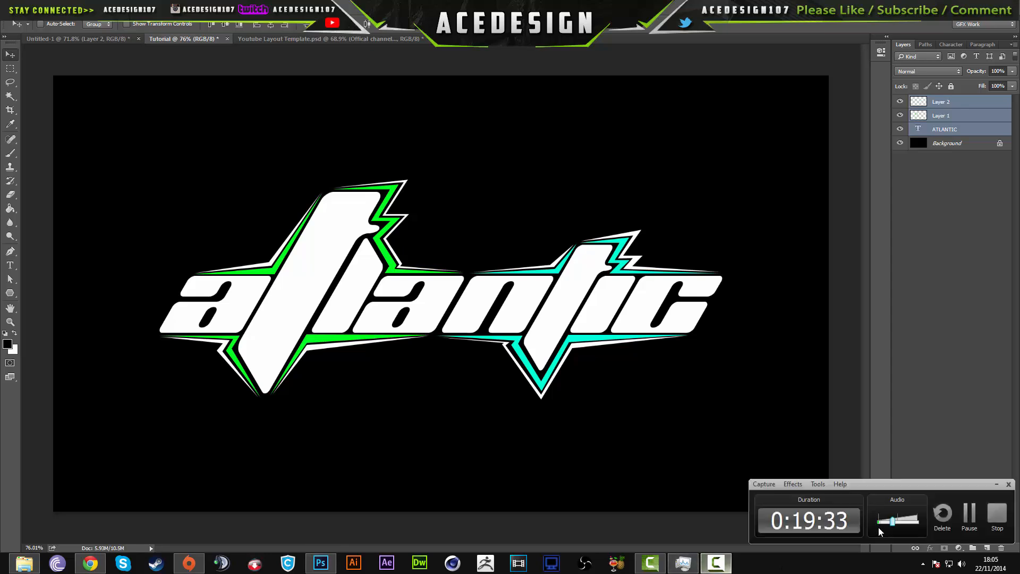
{"action": "left_click", "coordinate": [995, 484]}
{"action": "mouse_move", "coordinate": [715, 562]}
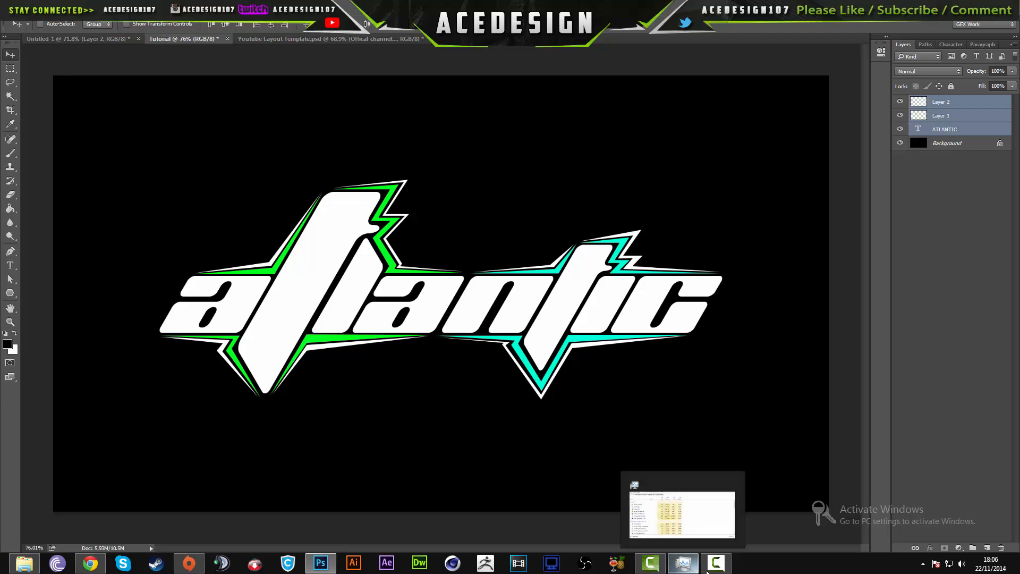